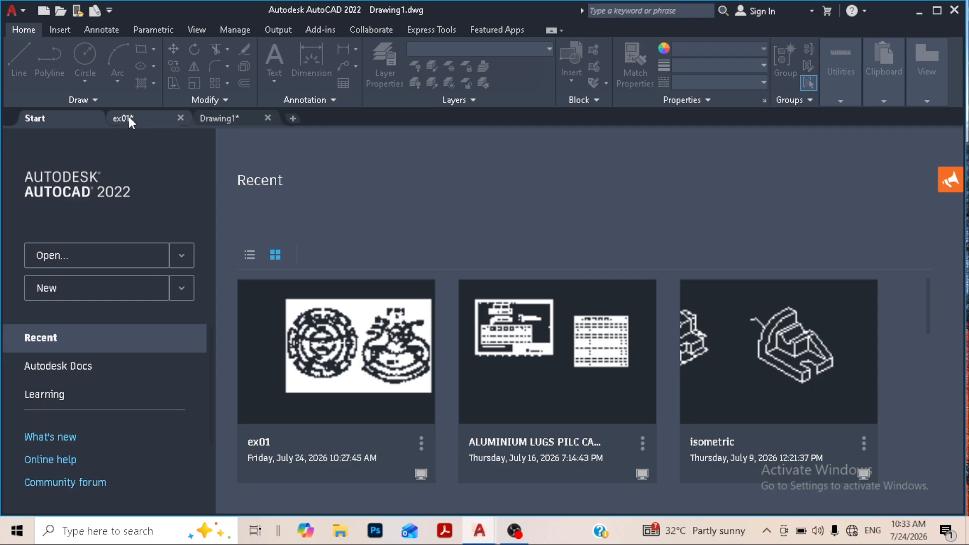
- Switch to the ex01 drawing
mouse_move(130, 118)
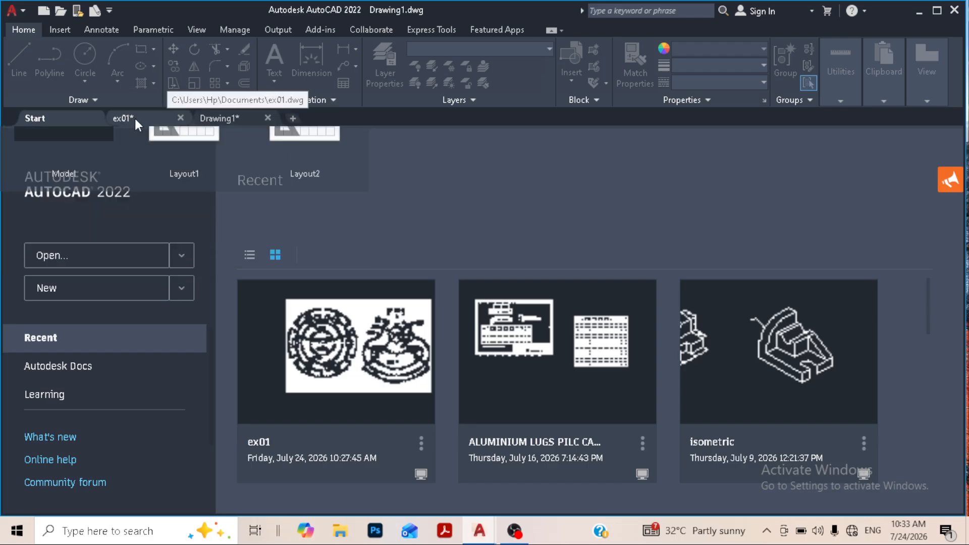
left_click(134, 117)
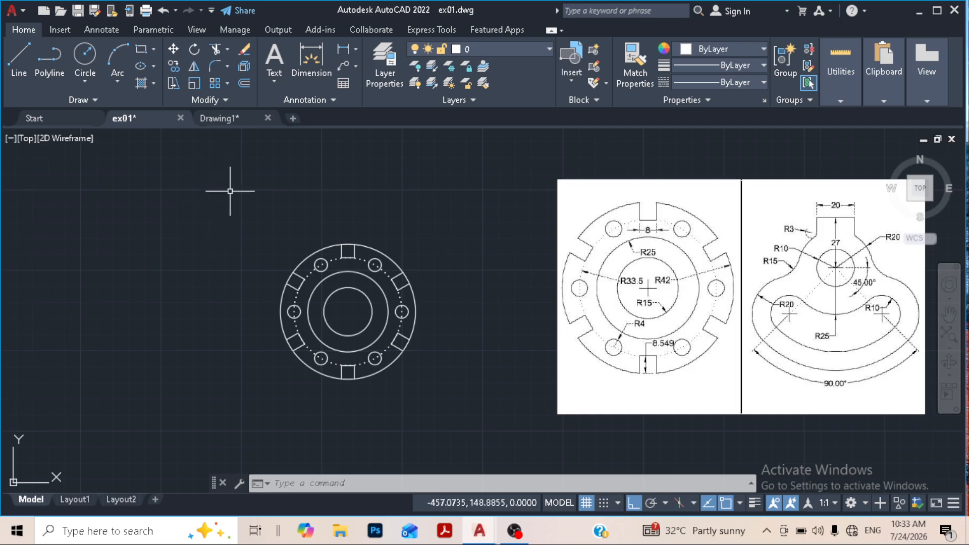
- Trim the outer circle's arcs across the openings of the six rectangular notches in the flange
left_click(214, 50)
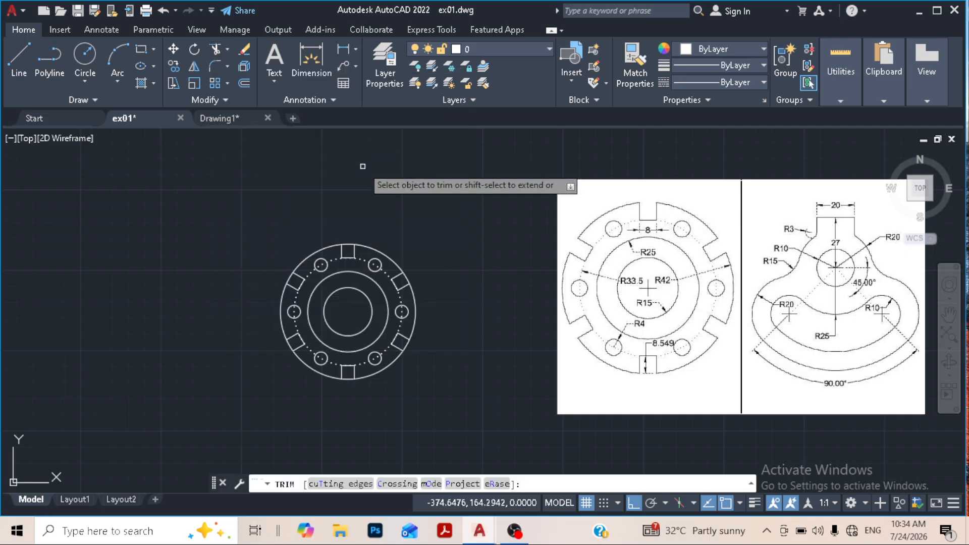
left_click(348, 245)
left_click(407, 281)
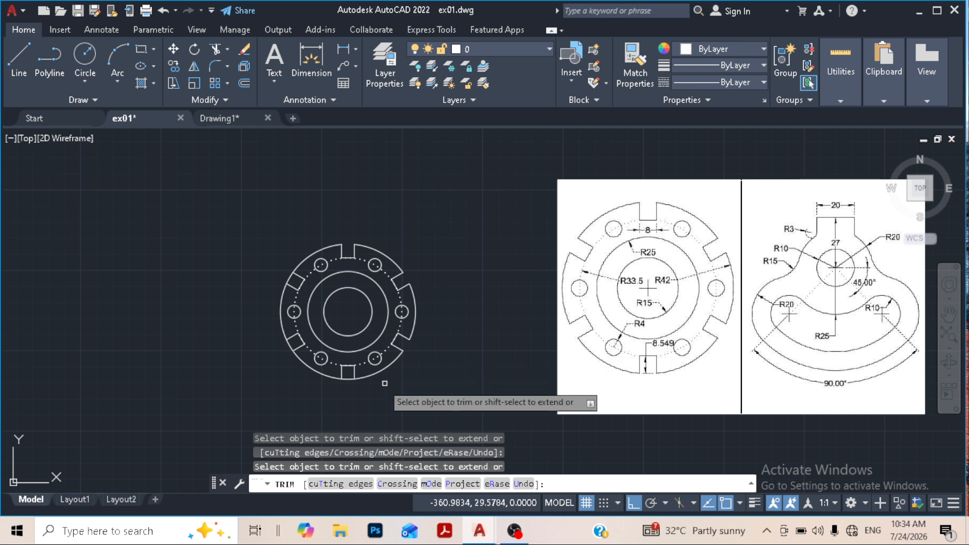
left_click(348, 378)
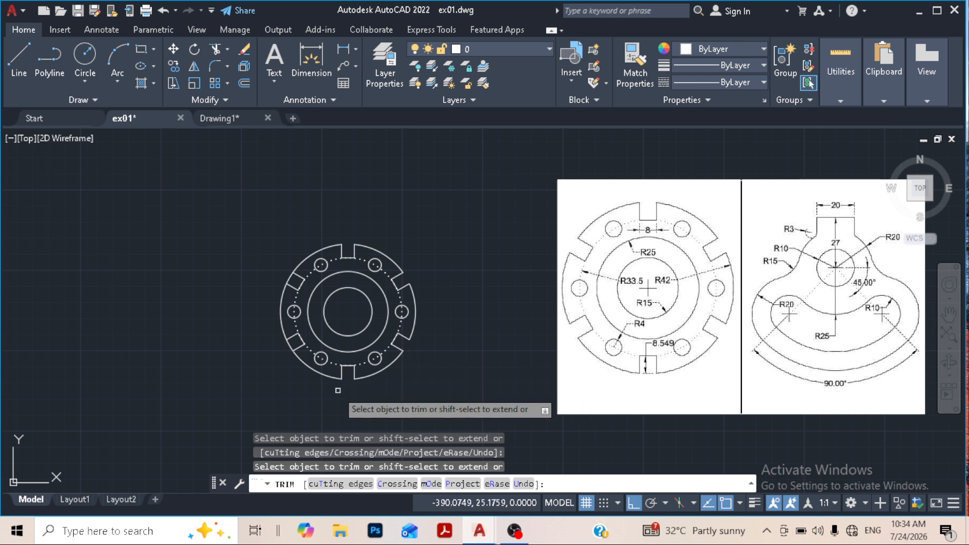
left_click(289, 345)
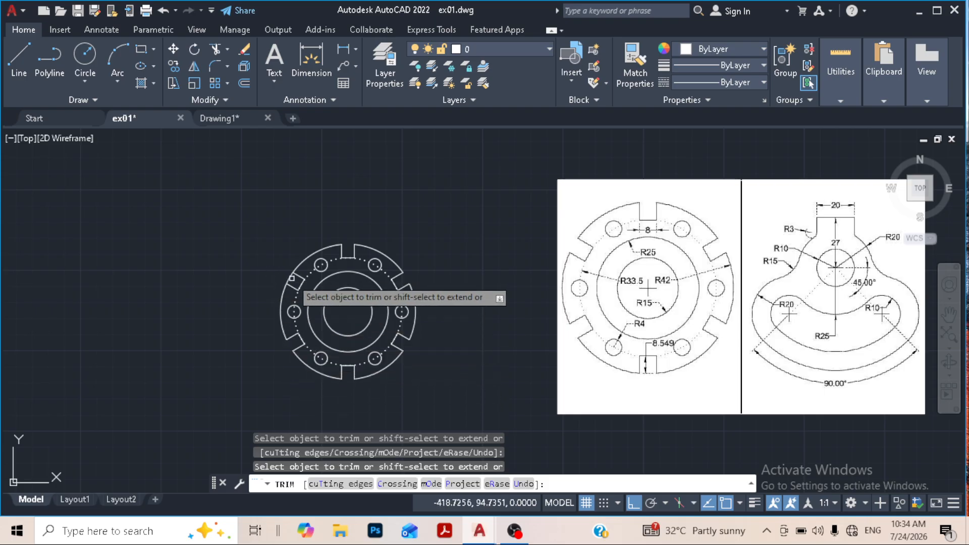
left_click(456, 328)
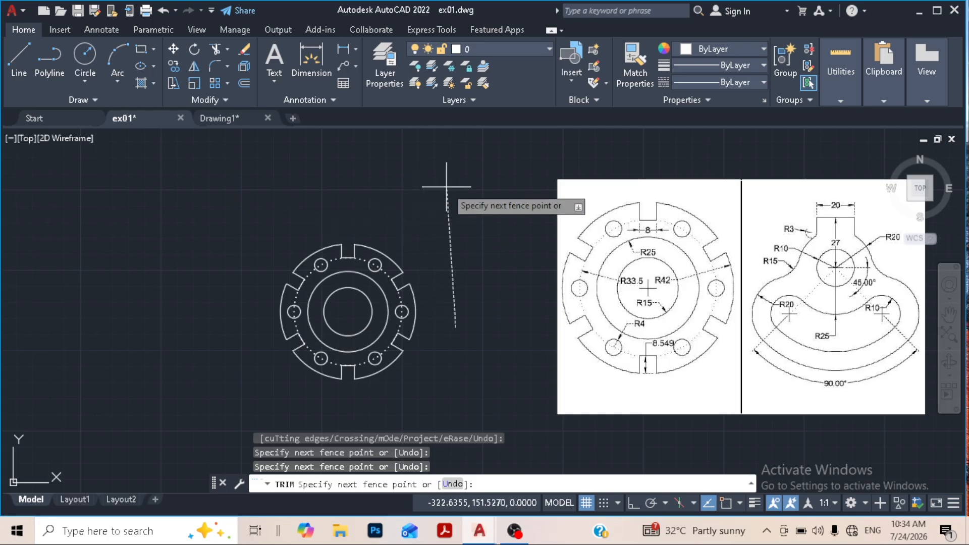
key("Return")
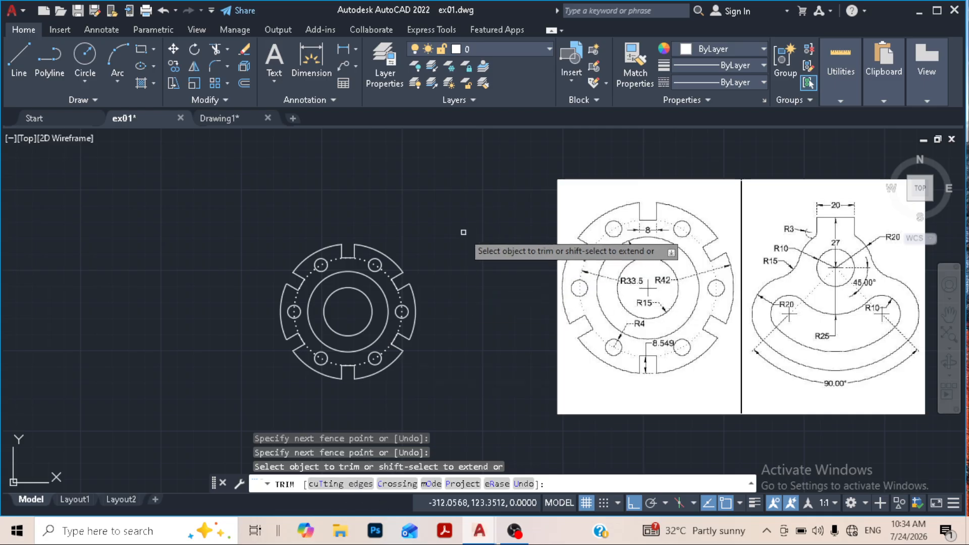
- Trim away the upper-right outer arc, with that arc and the adjacent small hole as cutting edges, and undo the trims
left_click(340, 483)
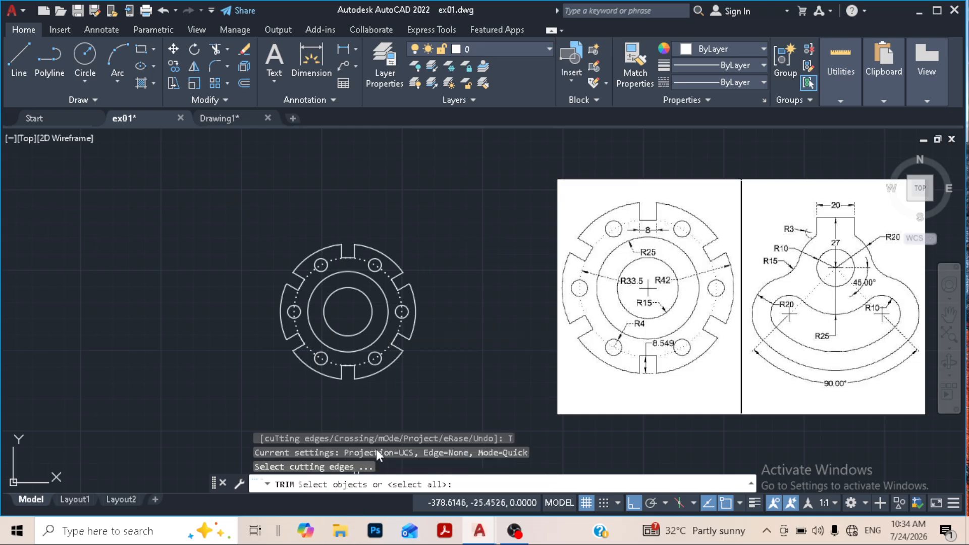
left_click(392, 259)
left_click(374, 264)
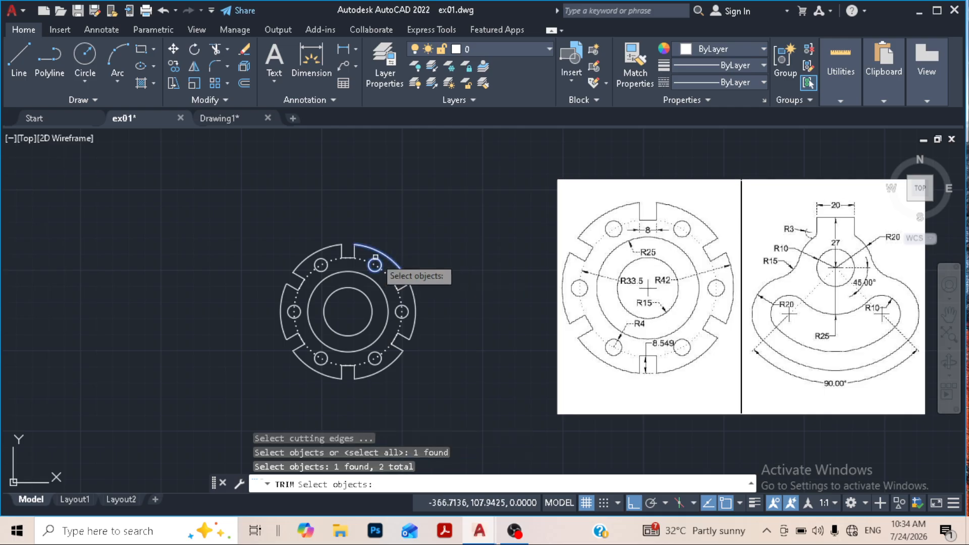
key("Return")
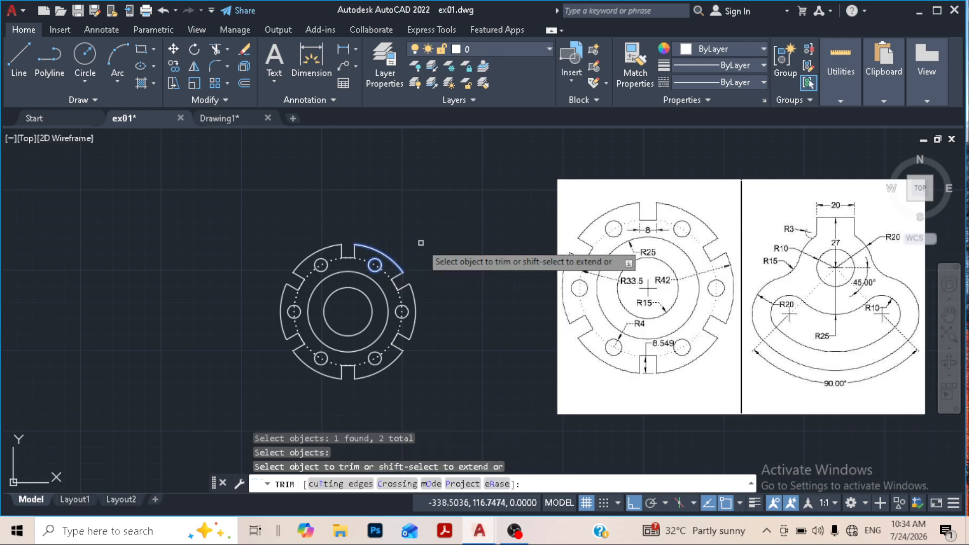
left_click(389, 254)
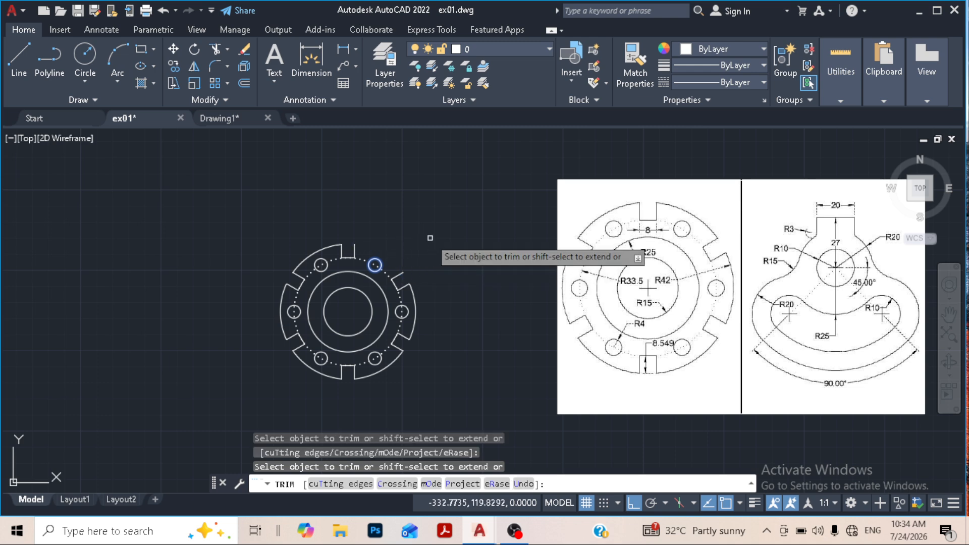
key("Escape")
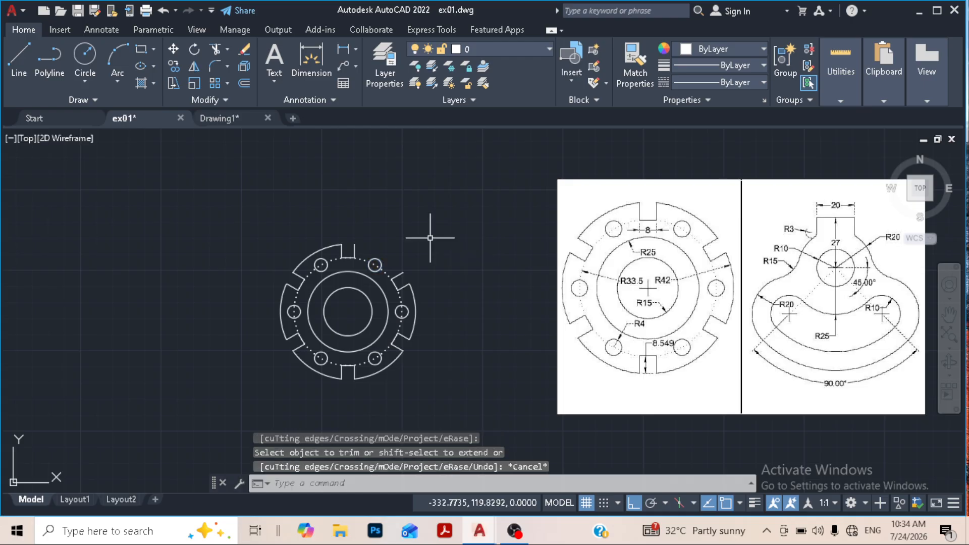
key("ctrl+z")
key("ctrl+z")
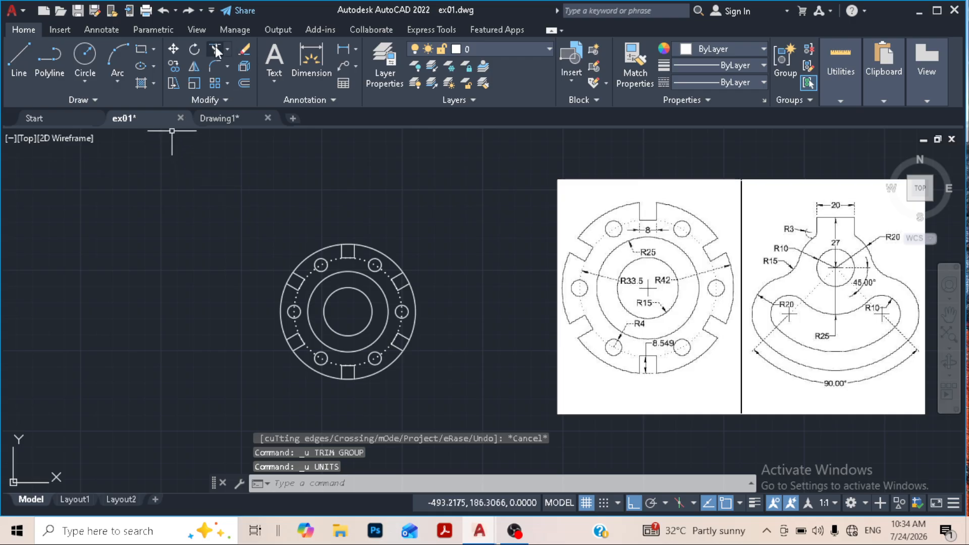
- Trim the outer circle across all six rectangular notches so that each one opens outward
left_click(215, 49)
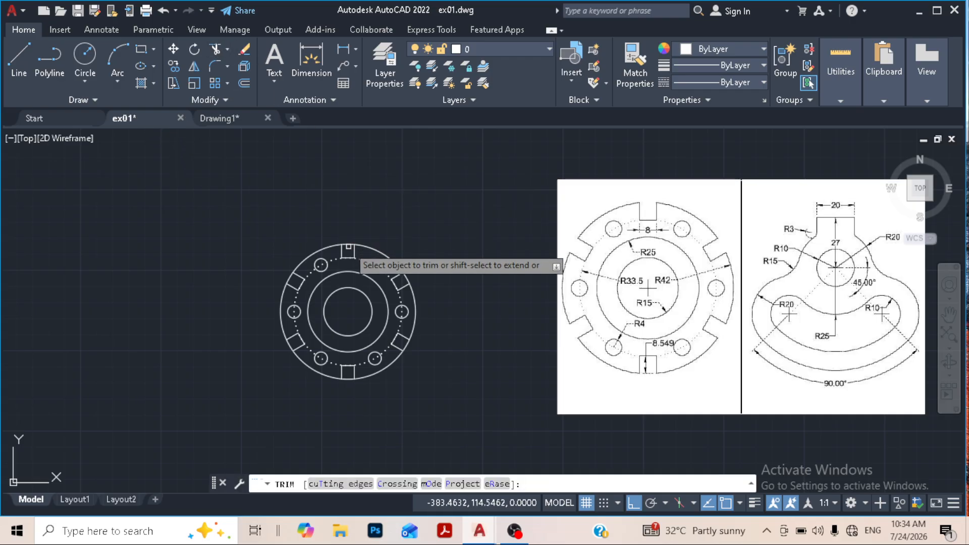
left_click(348, 248)
left_click(348, 235)
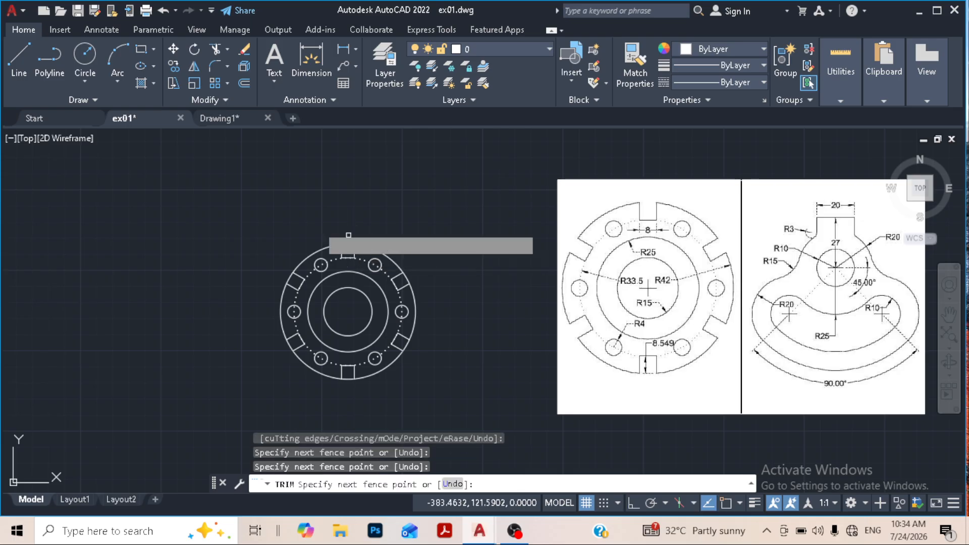
left_click(288, 277)
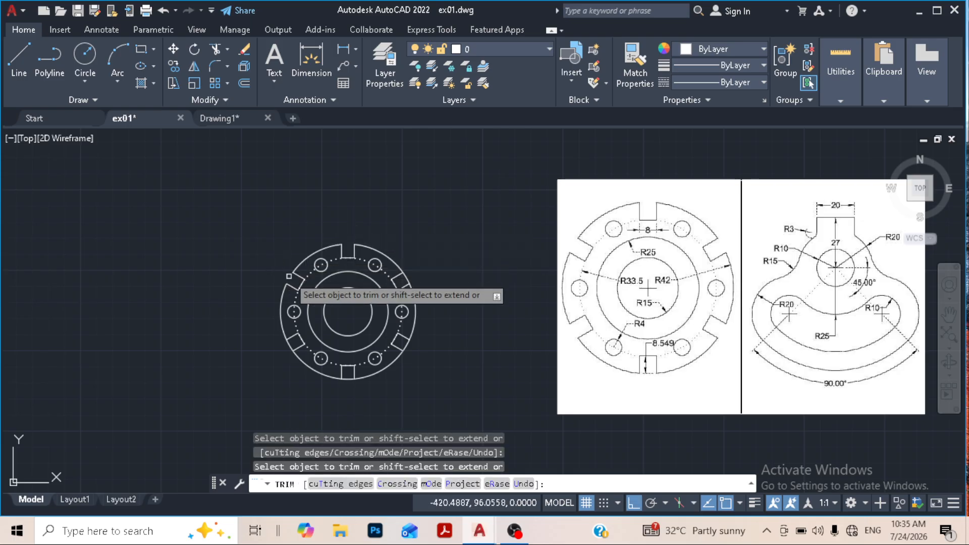
left_click(291, 345)
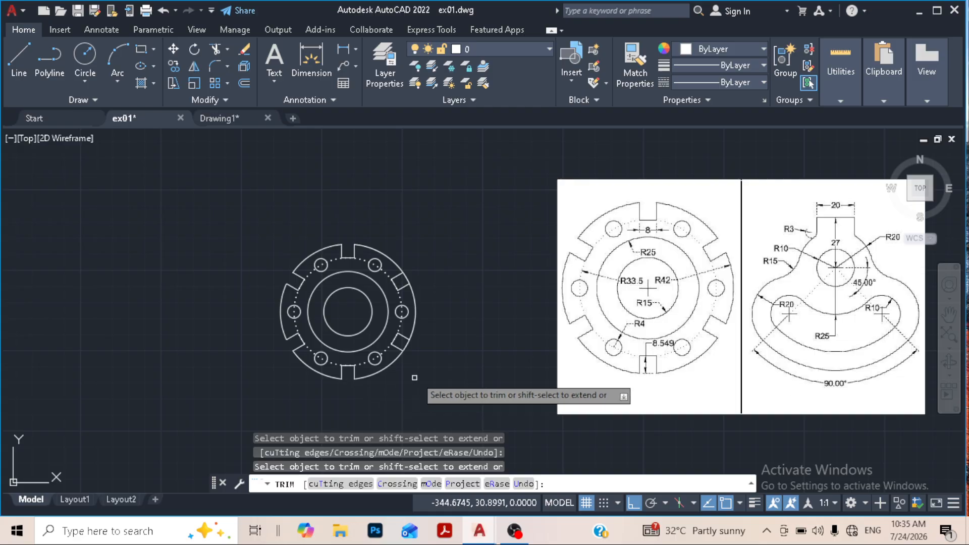
left_click(404, 347)
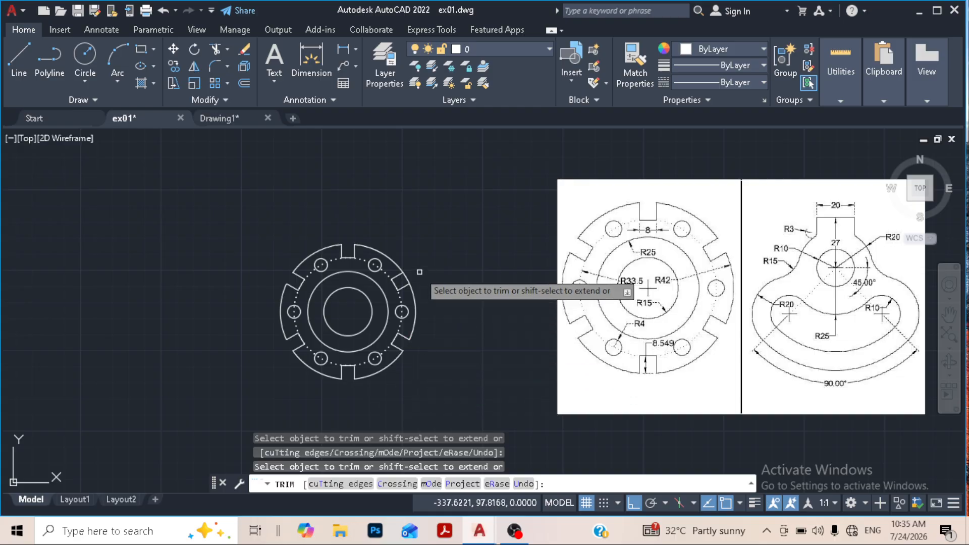
left_click(404, 276)
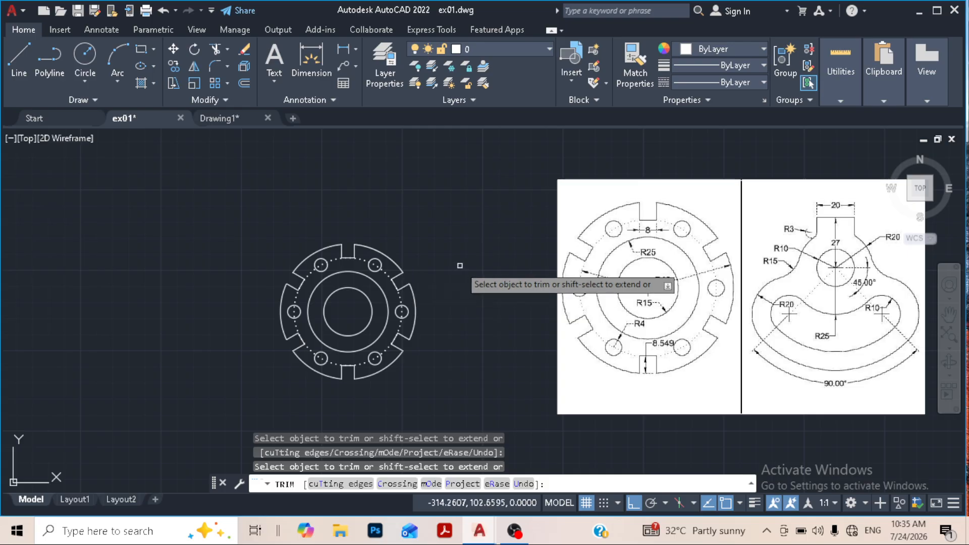
key("Escape")
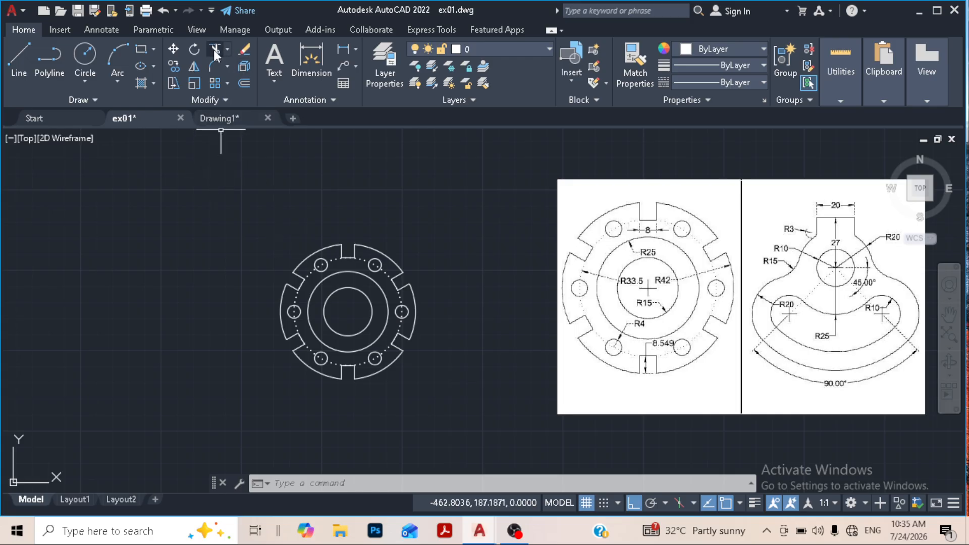
left_click(227, 49)
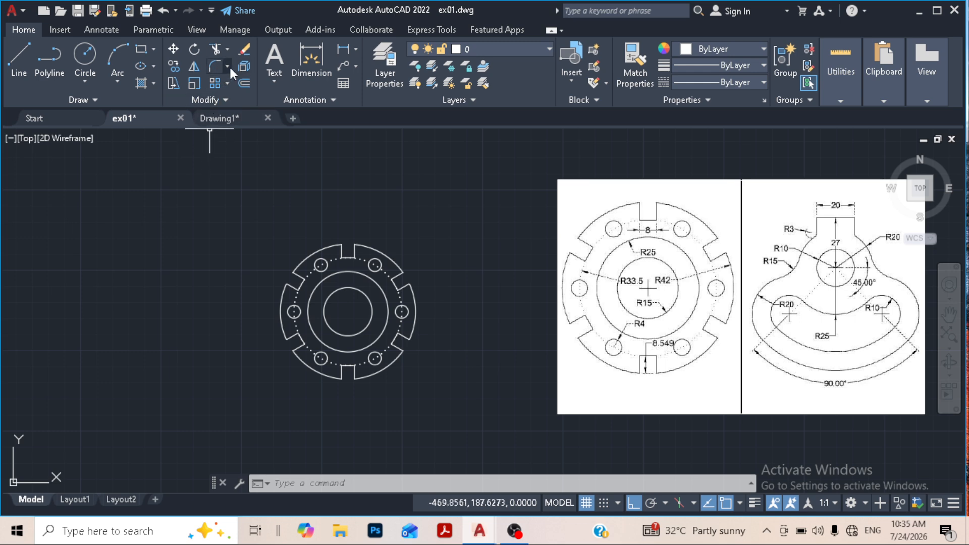
left_click(228, 65)
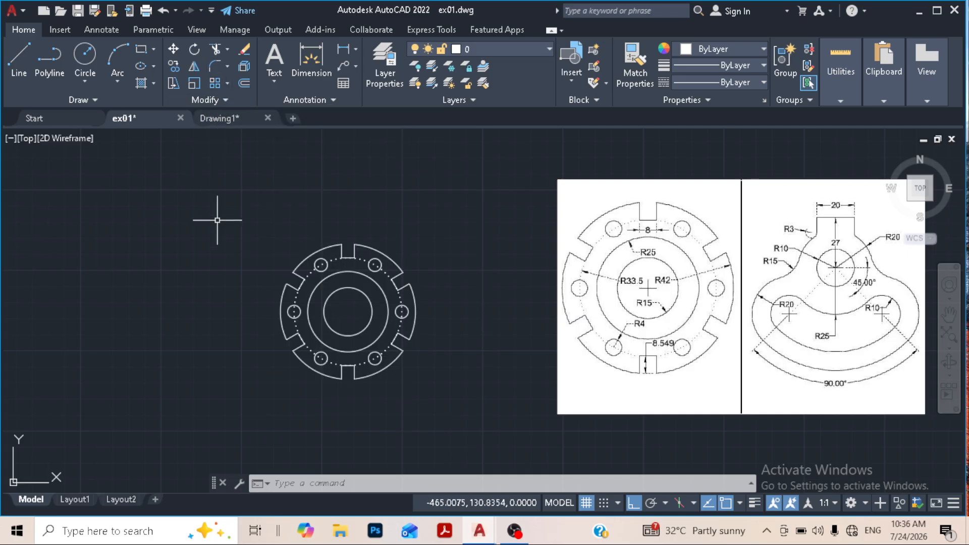
- Switch to Drawing1 and draw a circle with a radius of about 12.5 above and right of the origin
left_click(227, 117)
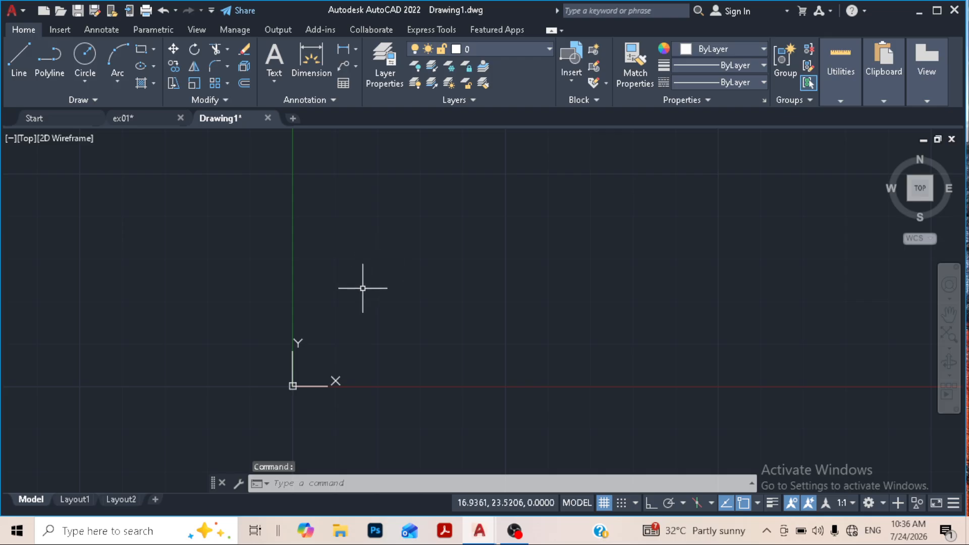
middle_click_drag(364, 286, 411, 204)
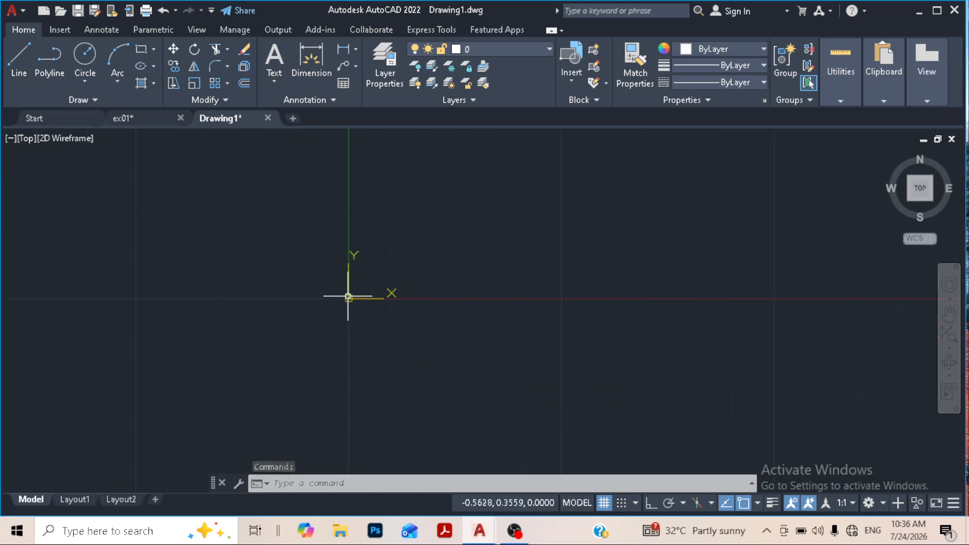
left_click(85, 57)
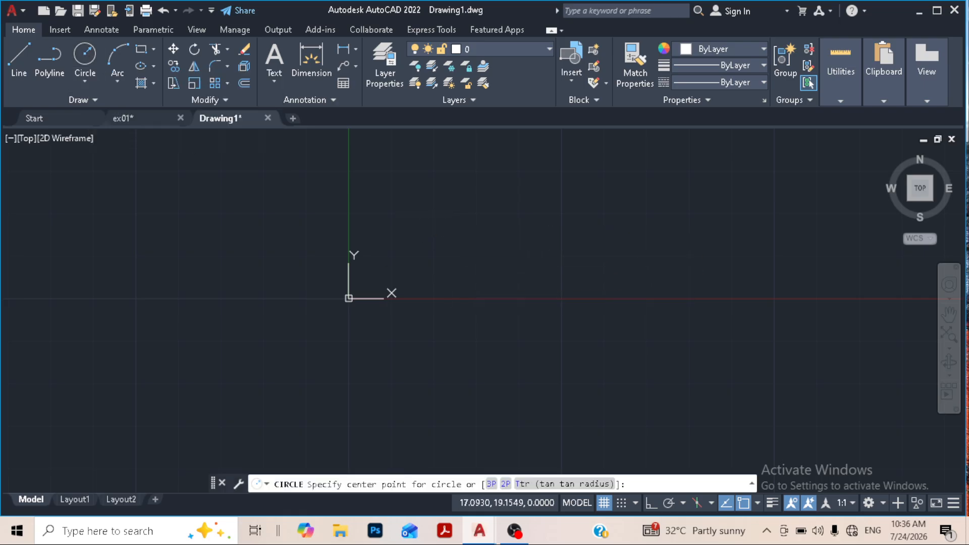
left_click(422, 217)
left_click(435, 266)
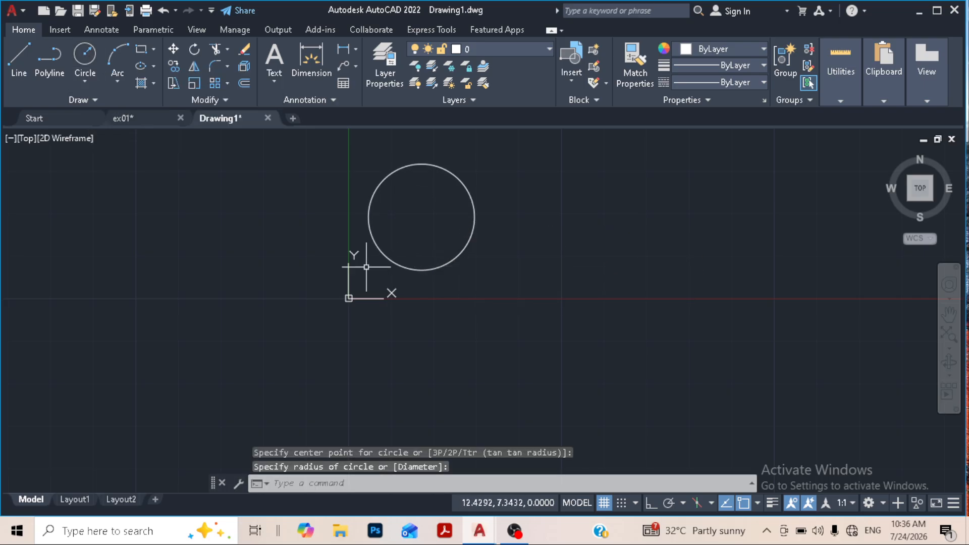
- Draw a small circle centred on the right quadrant point of the large circle
left_click(97, 61)
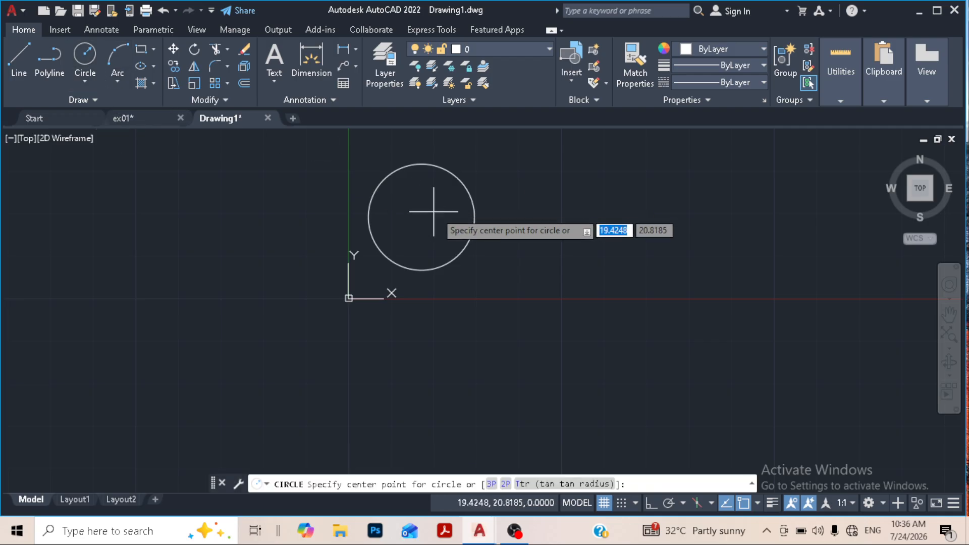
left_click(474, 217)
left_click(483, 222)
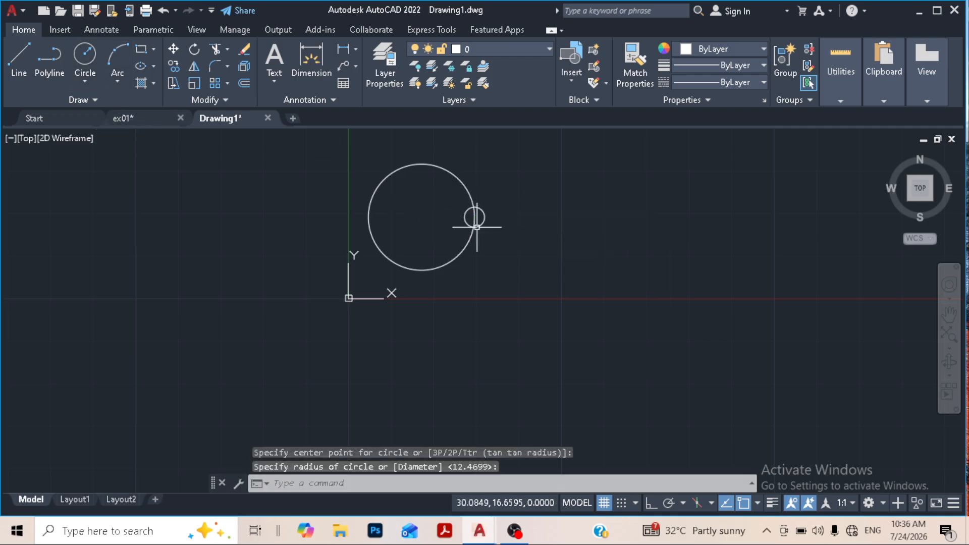
- Trim the small circle's outer half and the large circle's arc inside it to leave a rounded notch
scroll(491, 229, "up", 4)
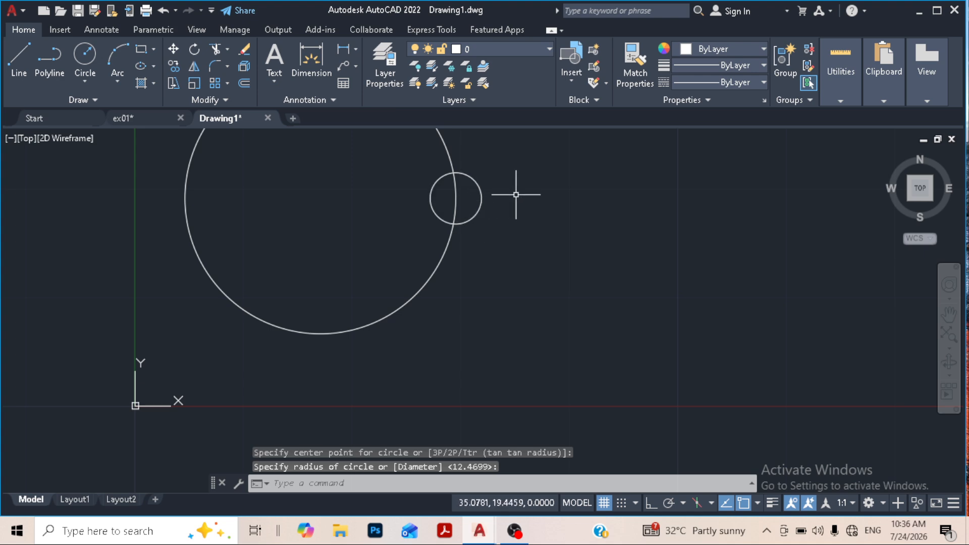
left_click(216, 48)
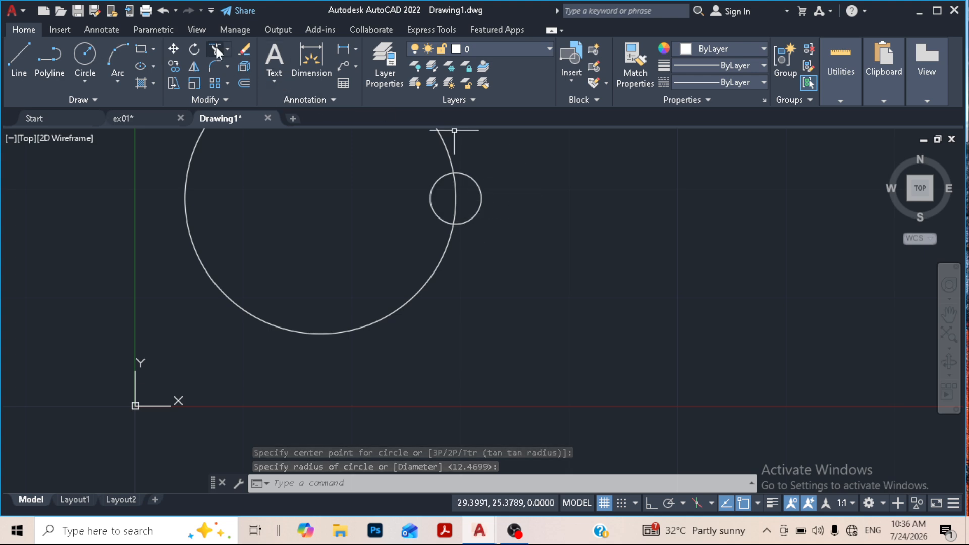
left_click(480, 189)
left_click(457, 192)
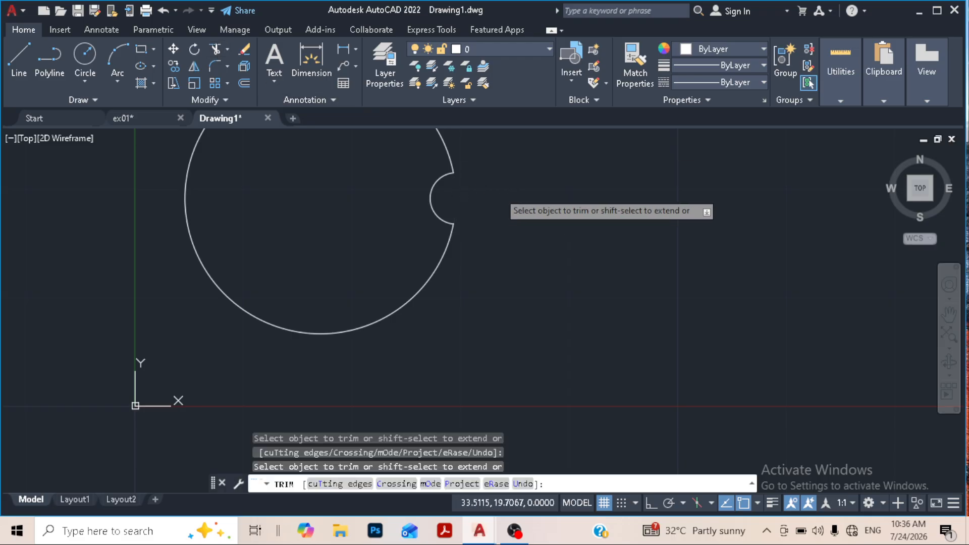
right_click(498, 192)
left_click(514, 200)
- Draw a three-point arc curving around the left side of the notched circle, from below it to above it
middle_click_drag(478, 220, 487, 281)
scroll(480, 268, "down", 3)
scroll(474, 263, "up", 2)
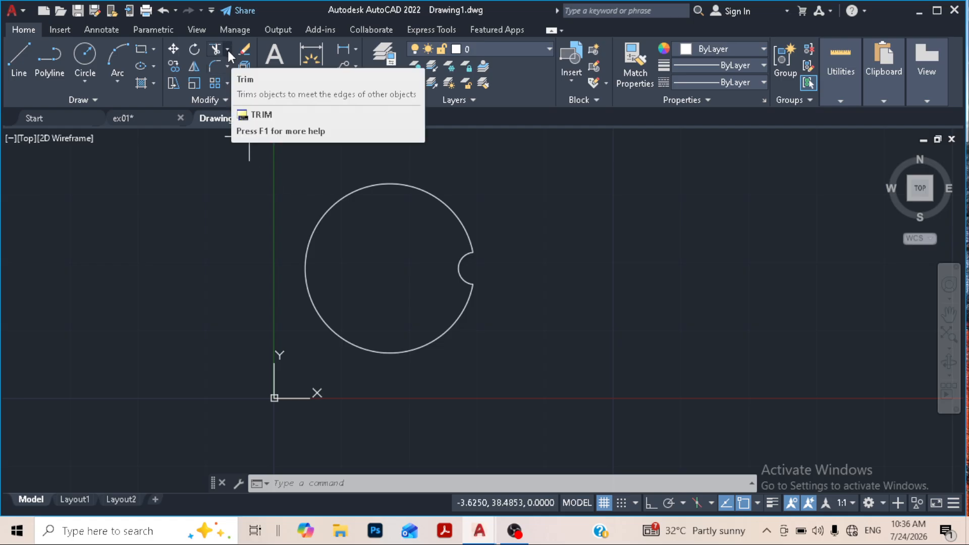
left_click(117, 53)
left_click(301, 439)
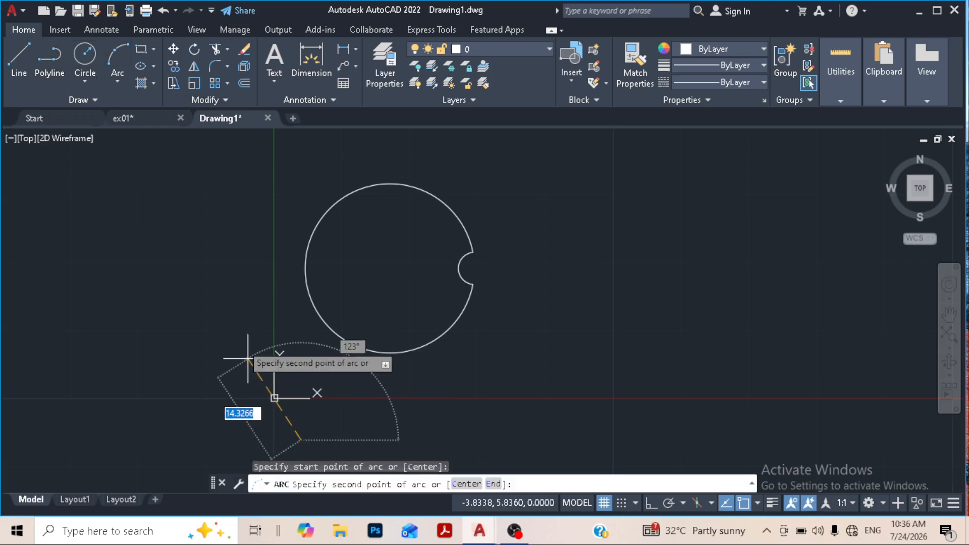
left_click(216, 323)
left_click(324, 137)
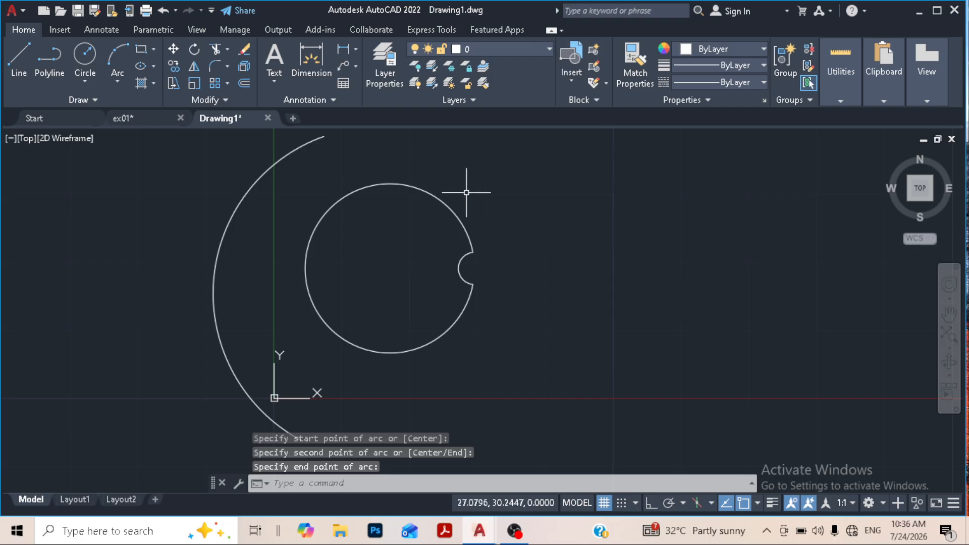
- Draw a horizontal line with Ortho on, to the right of the notched circle and level with its top
left_click(18, 55)
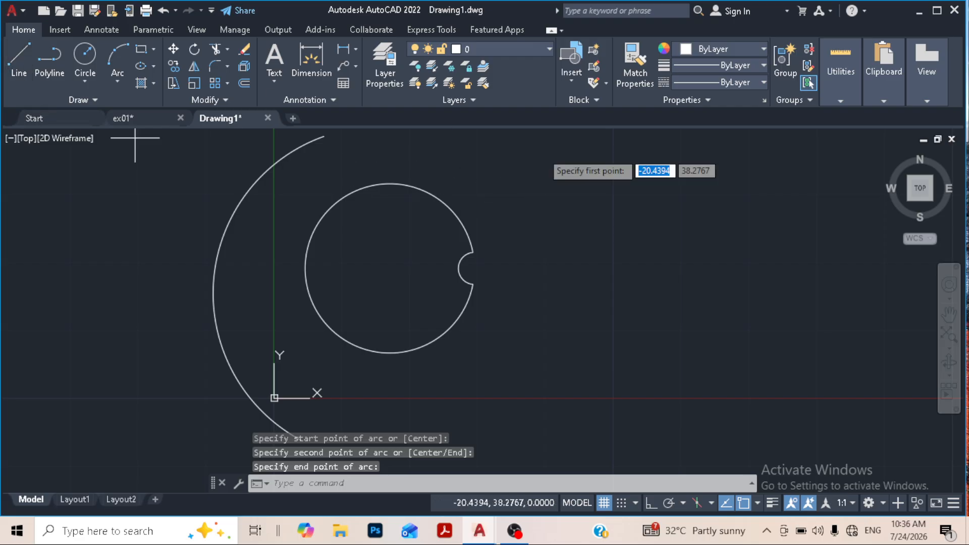
left_click(652, 502)
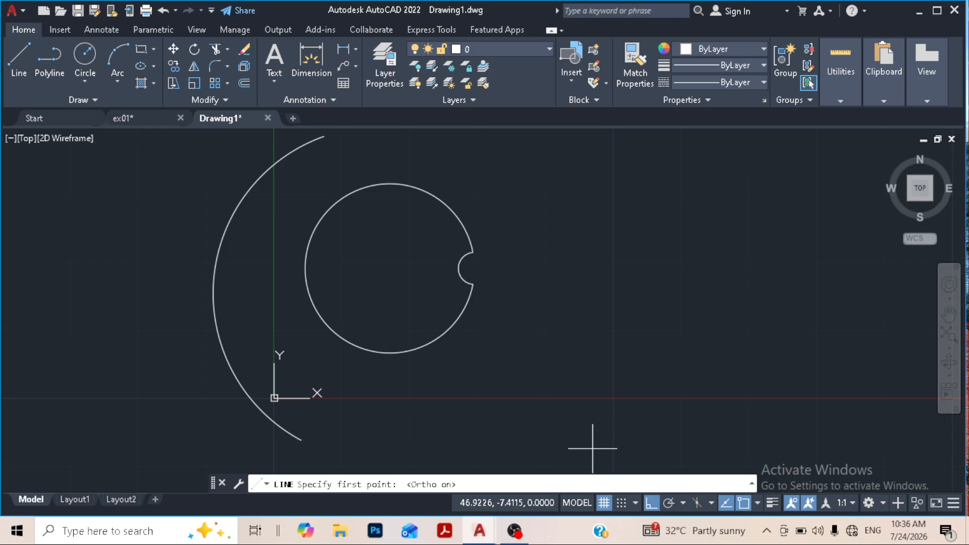
left_click(708, 180)
left_click(520, 181)
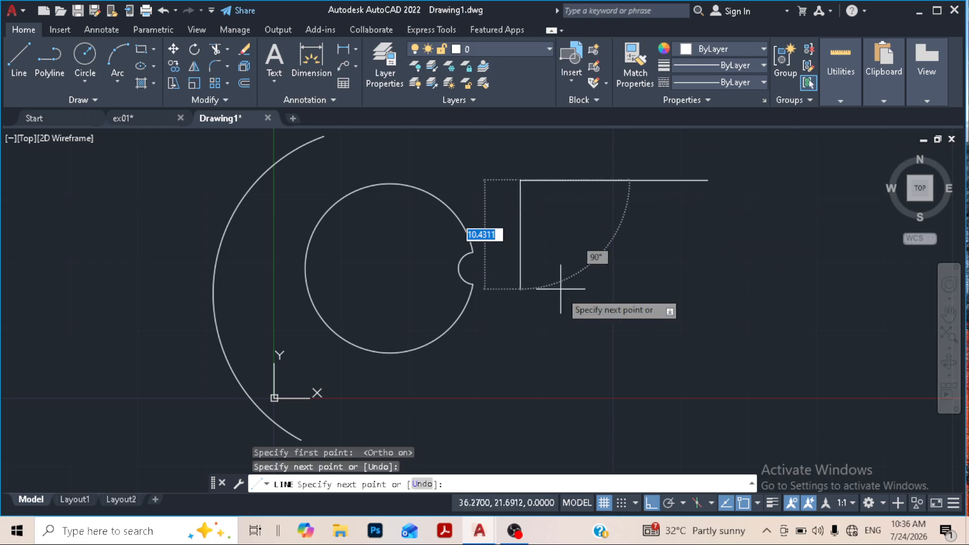
key("Return")
- Draw a second, shorter horizontal line parallel to the first and just below it
left_click(682, 243)
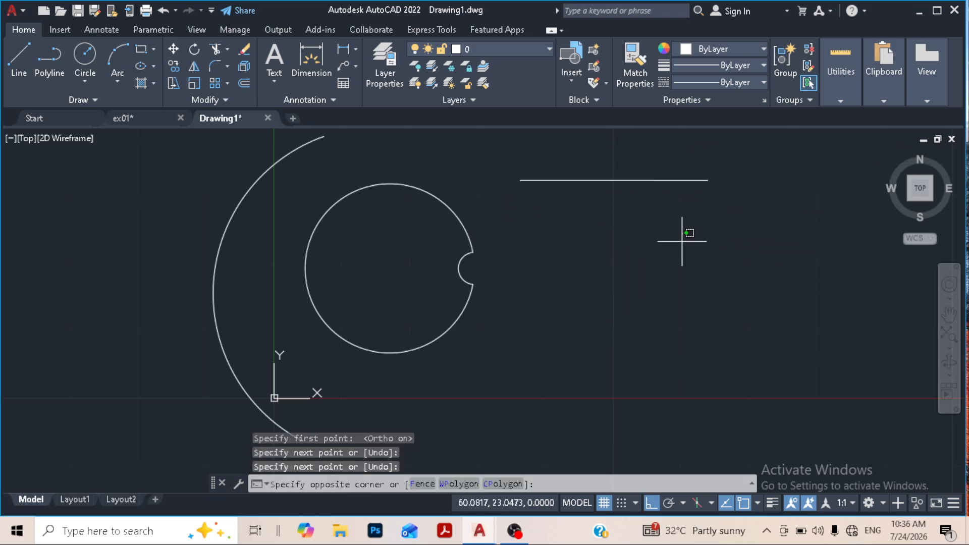
left_click(545, 253)
type("l")
key("Return")
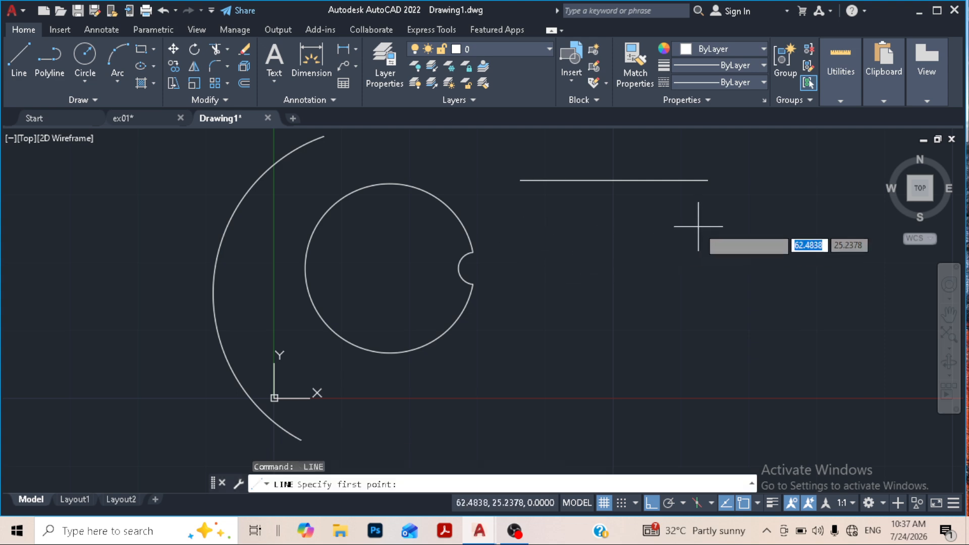
left_click(698, 227)
left_click(547, 227)
key("Return")
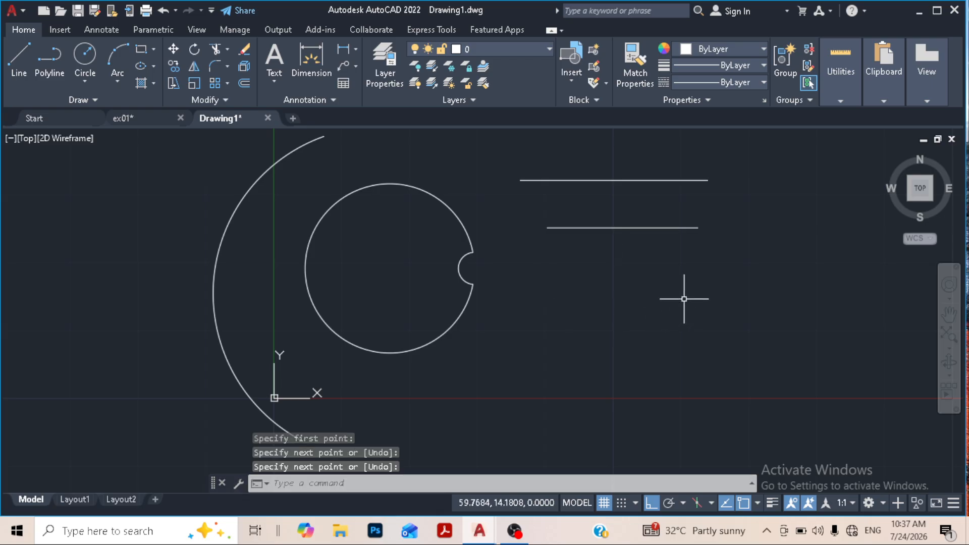
- Draw two more parallel horizontal lines below the second, the upper one about 25.5 long
key("Return")
left_click(701, 277)
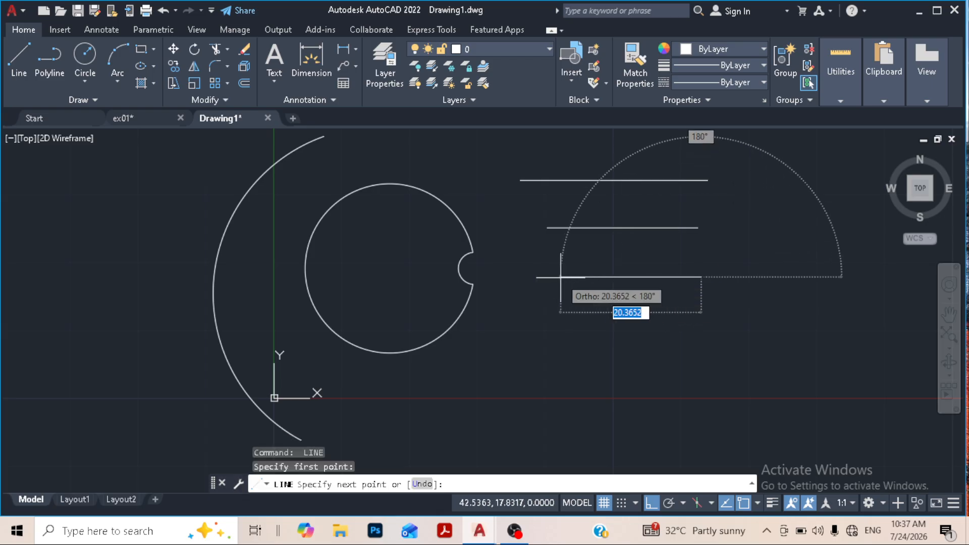
left_click(527, 277)
key("Return")
key("Return")
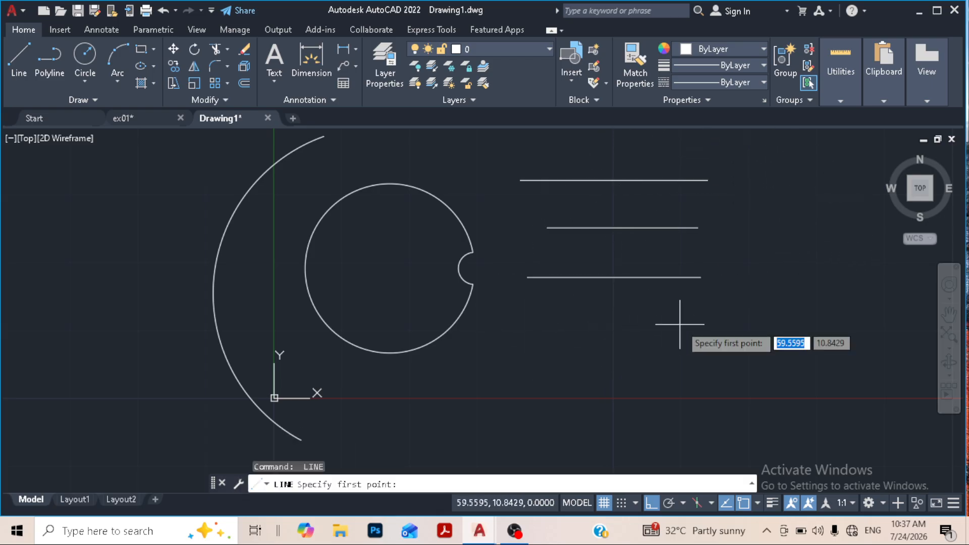
left_click(681, 325)
left_click(508, 324)
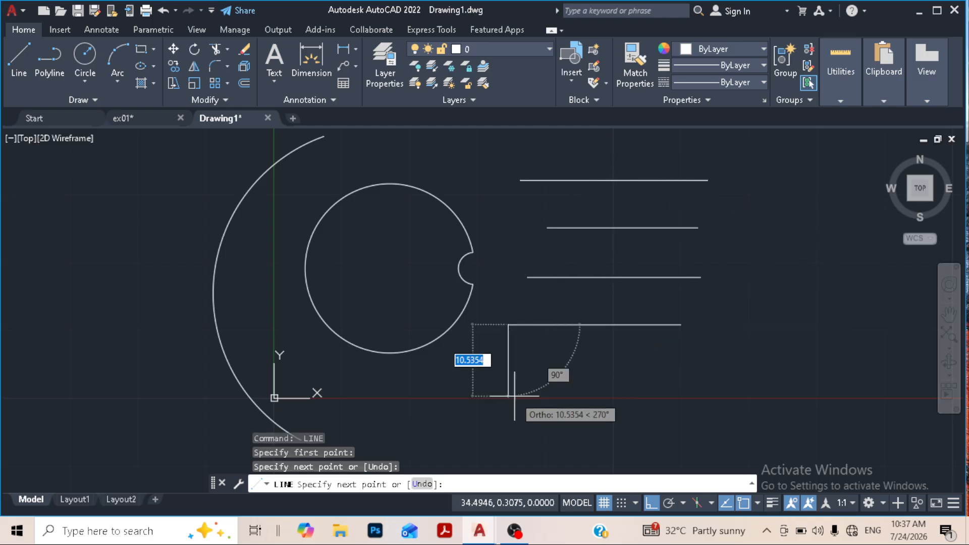
key("Escape")
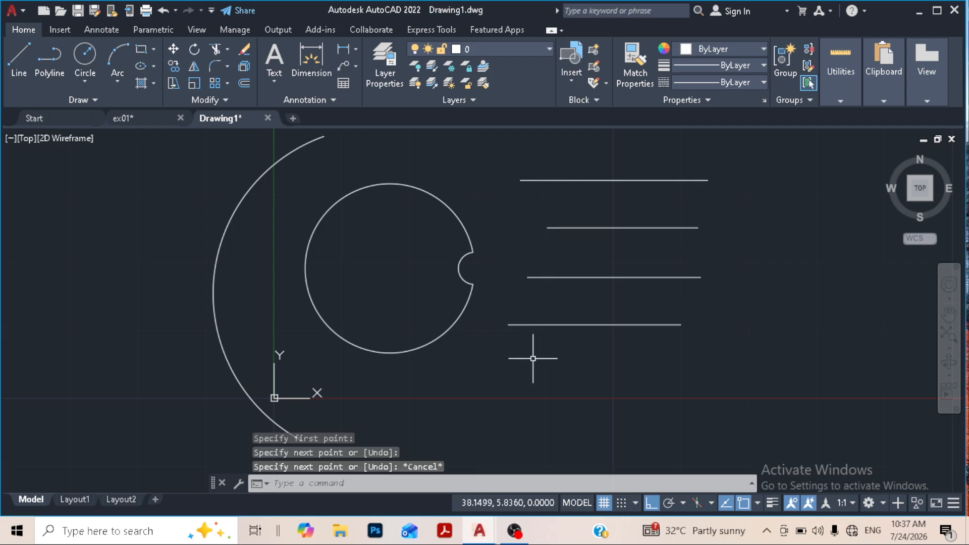
- Extend the top two lines leftward to the large arc and the third line to the circle's rounded notch
left_click(228, 49)
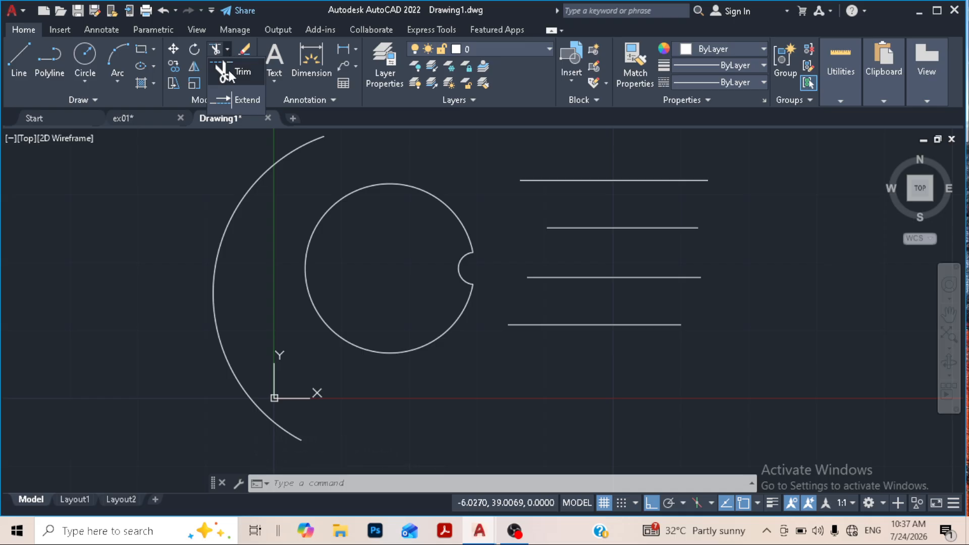
left_click(238, 99)
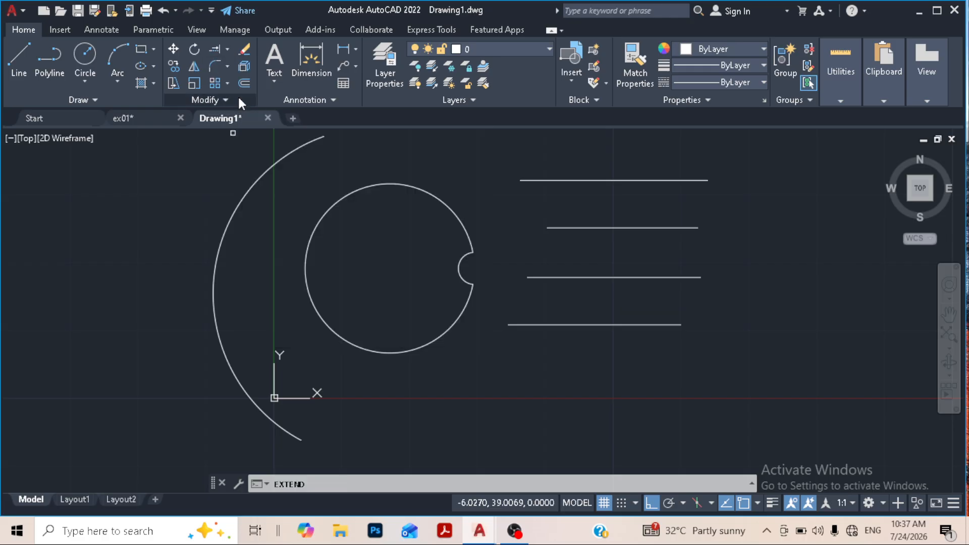
left_click(524, 180)
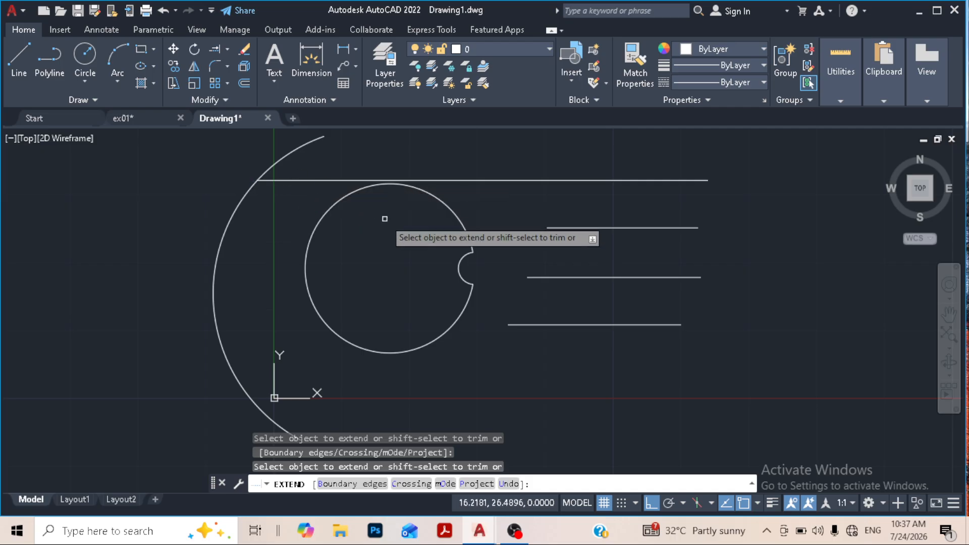
scroll(389, 231, "down", 1)
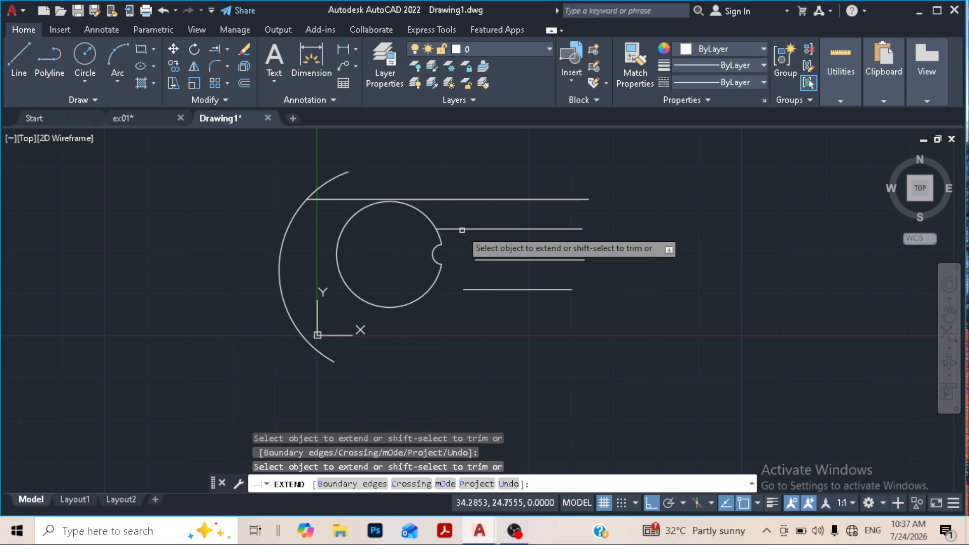
left_click(460, 228)
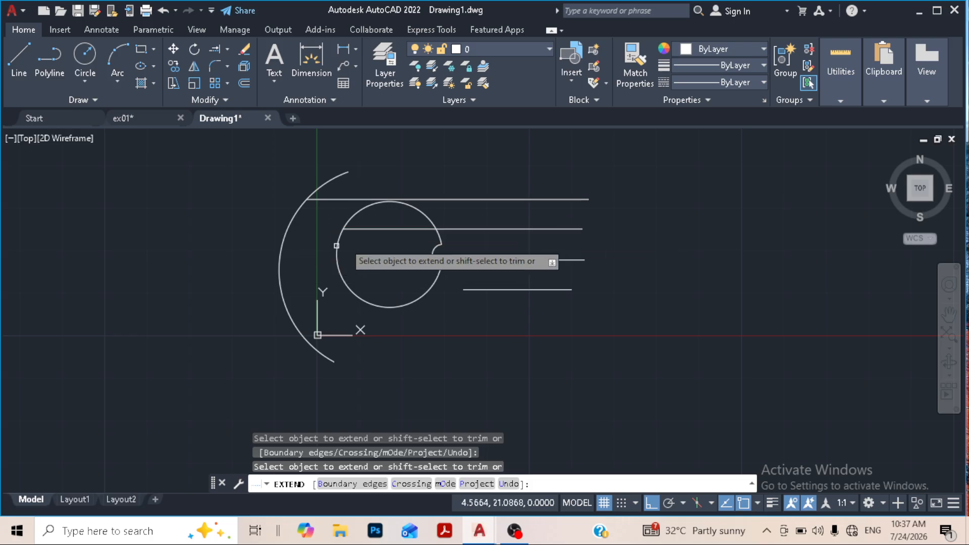
left_click(382, 228)
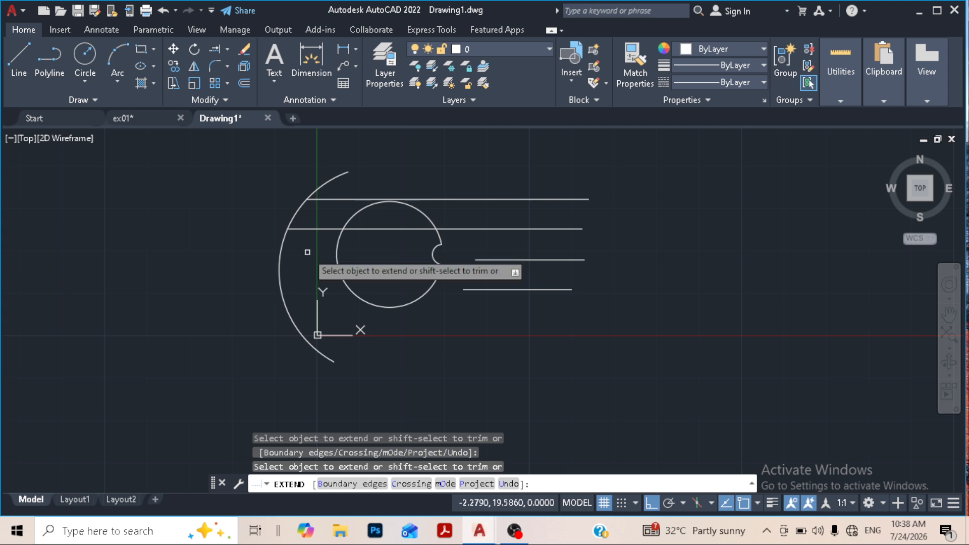
left_click(493, 260)
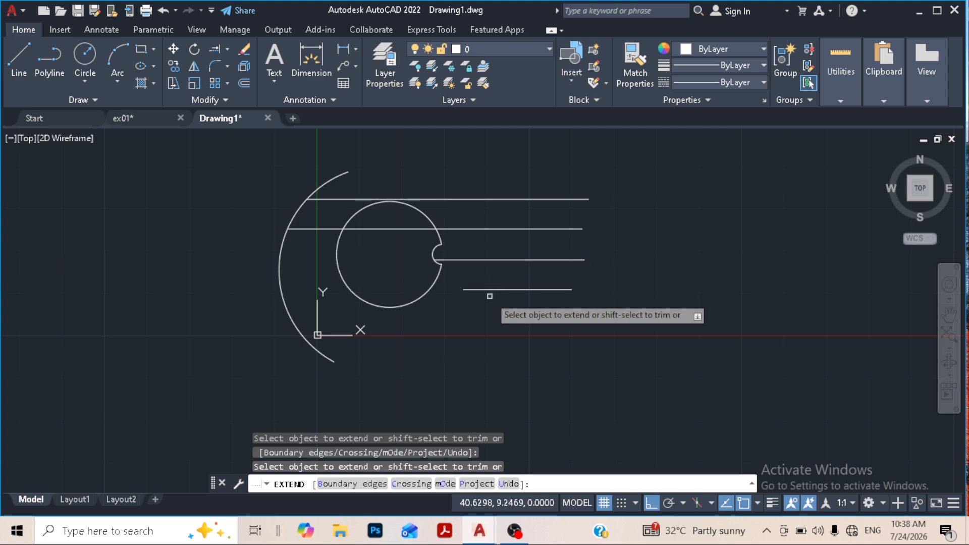
key("Escape")
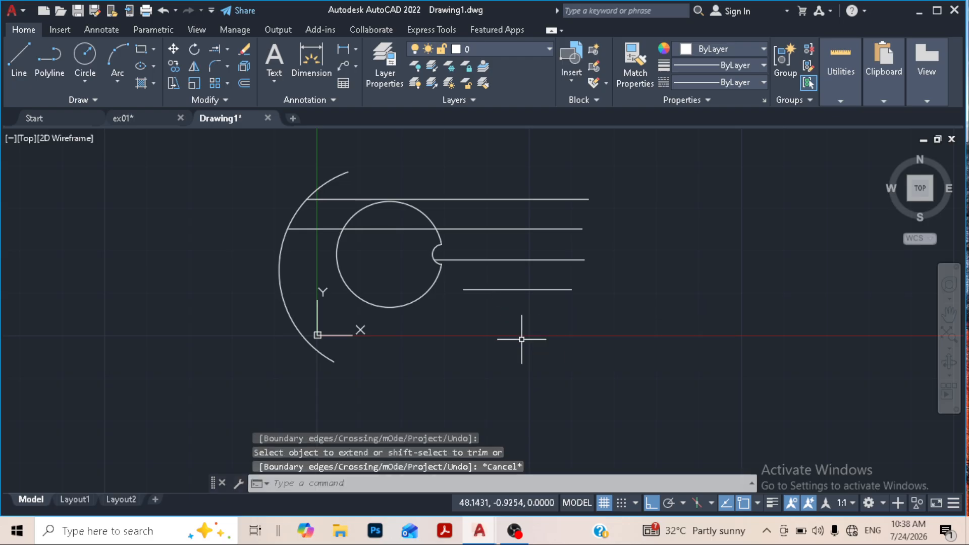
- Extend the bottom line leftward through the circle to the large arc
type("ex")
key("Return")
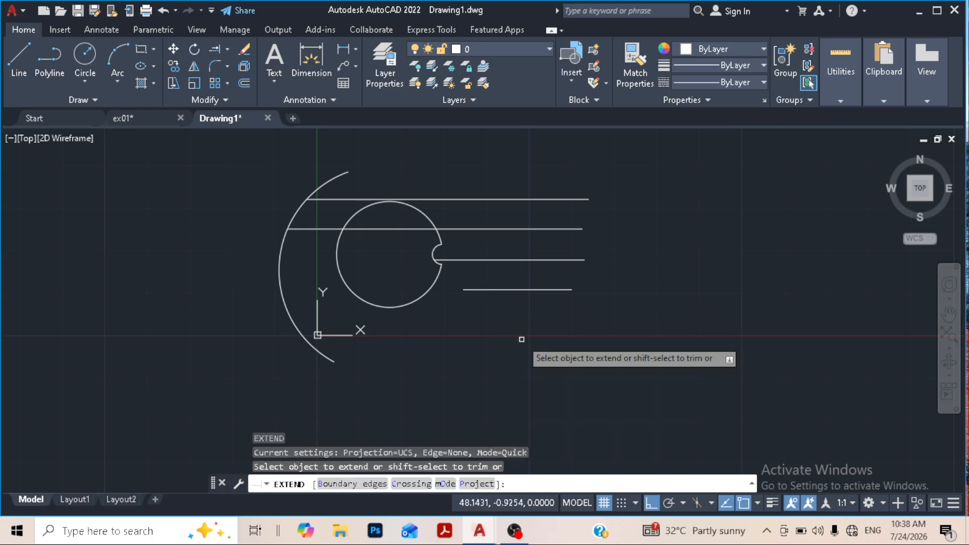
left_click(477, 289)
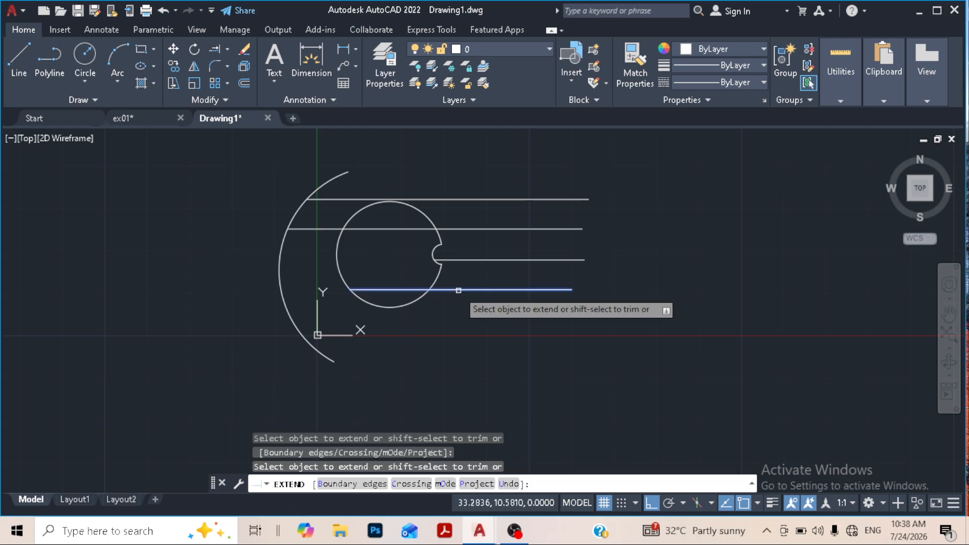
left_click(390, 289)
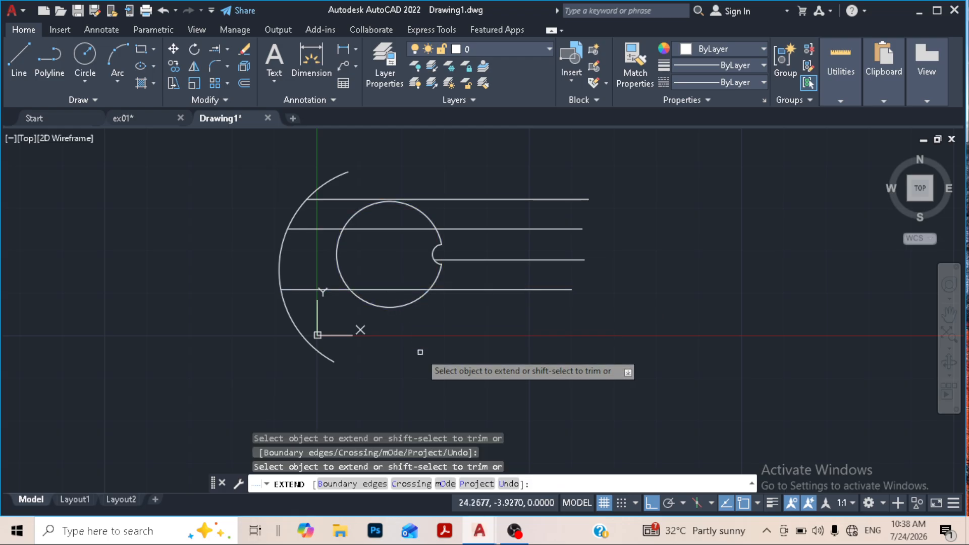
key("Escape")
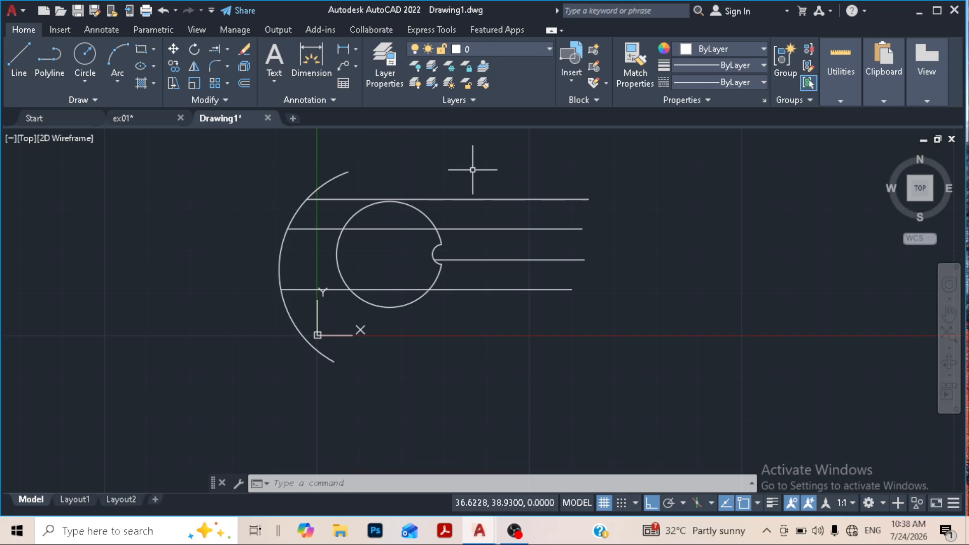
scroll(343, 206, "down", 2)
left_click(261, 161)
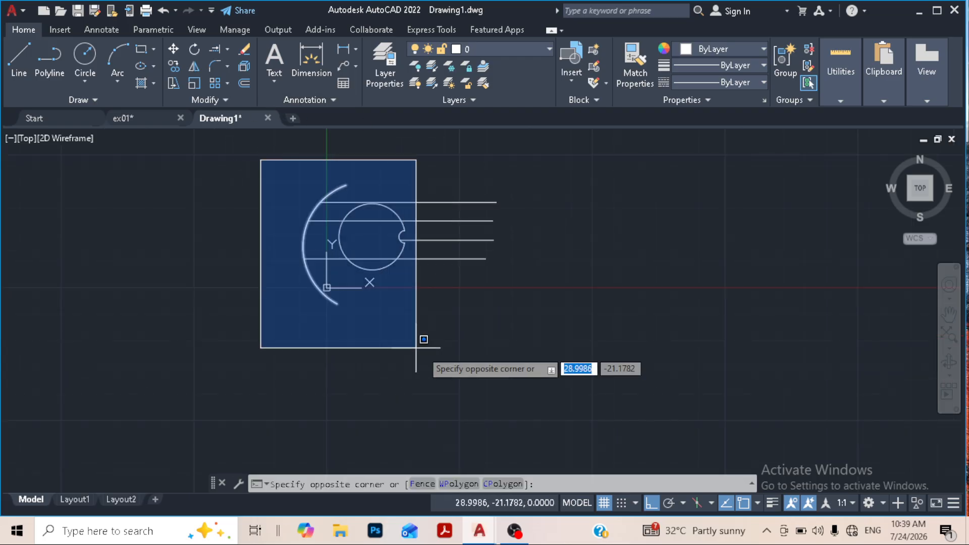
left_click(260, 132)
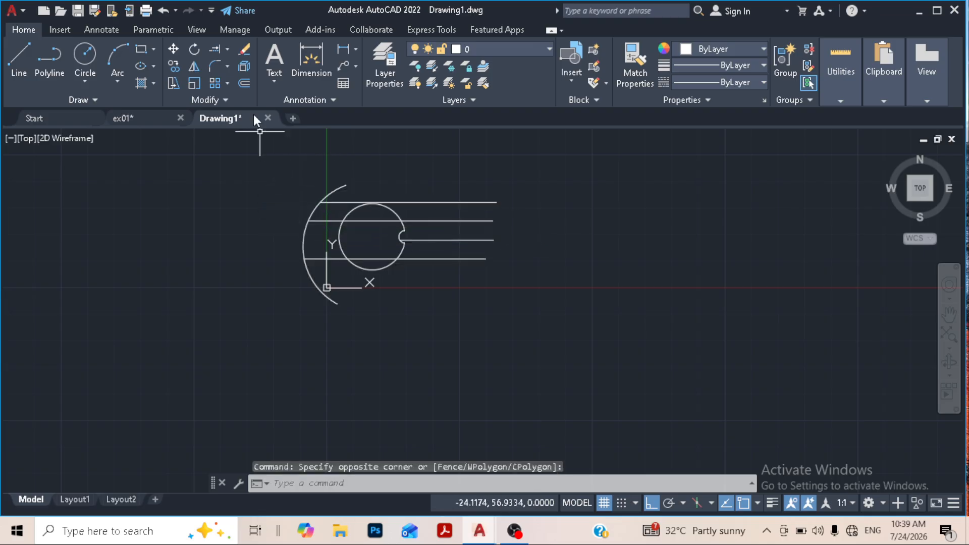
- Clear the drawing by removing the arc, notched circle and all four lines with Trim and freehand fence selection
left_click(226, 51)
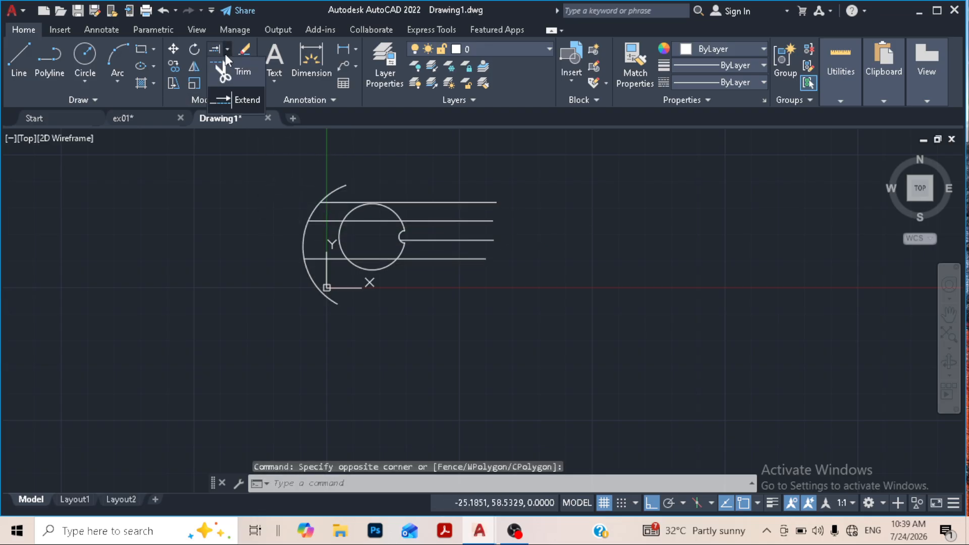
left_click(232, 69)
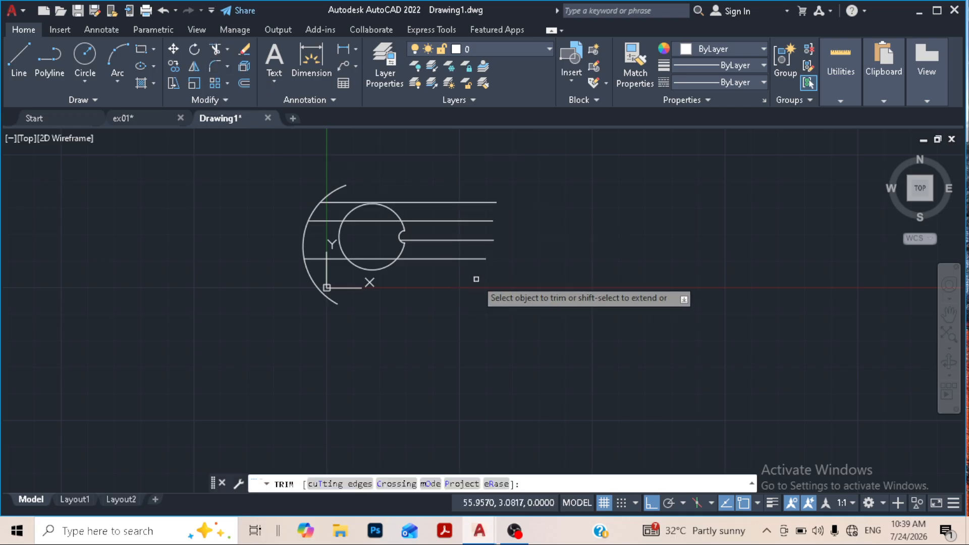
mouse_move(476, 278)
left_mouse_down()
mouse_move(432, 194)
mouse_move(409, 204)
mouse_move(397, 264)
mouse_move(414, 255)
mouse_move(312, 192)
mouse_move(308, 247)
mouse_move(333, 206)
mouse_move(323, 259)
mouse_move(292, 292)
mouse_move(423, 230)
mouse_move(450, 236)
left_mouse_up()
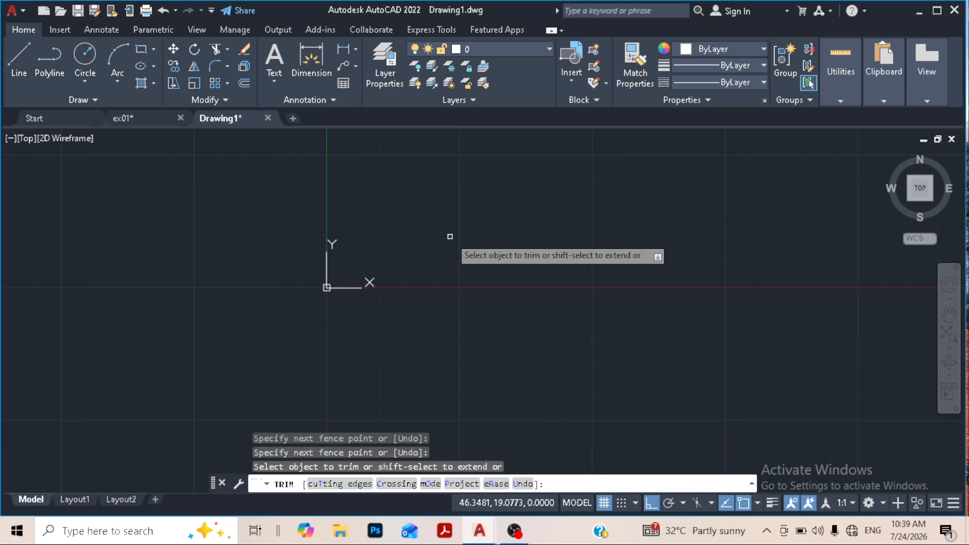
key("Escape")
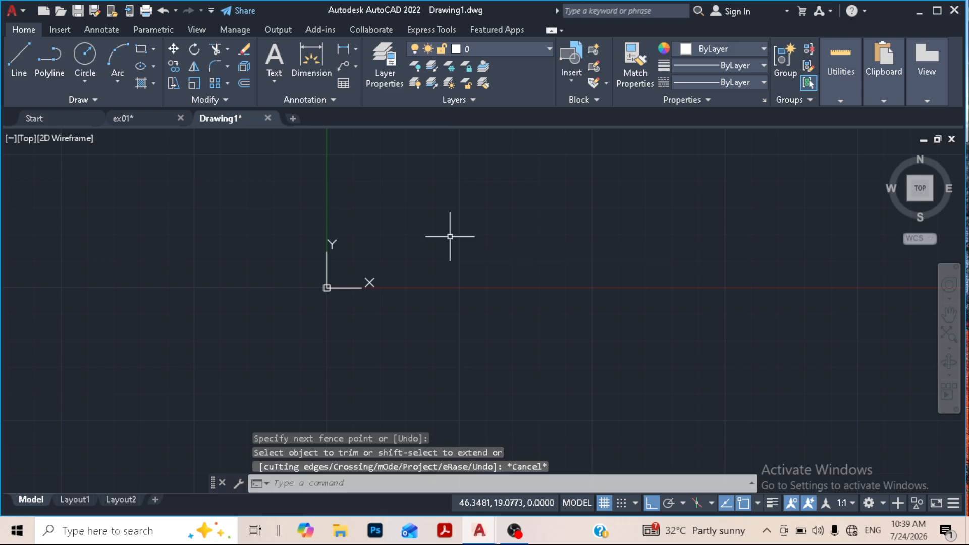
left_click(227, 67)
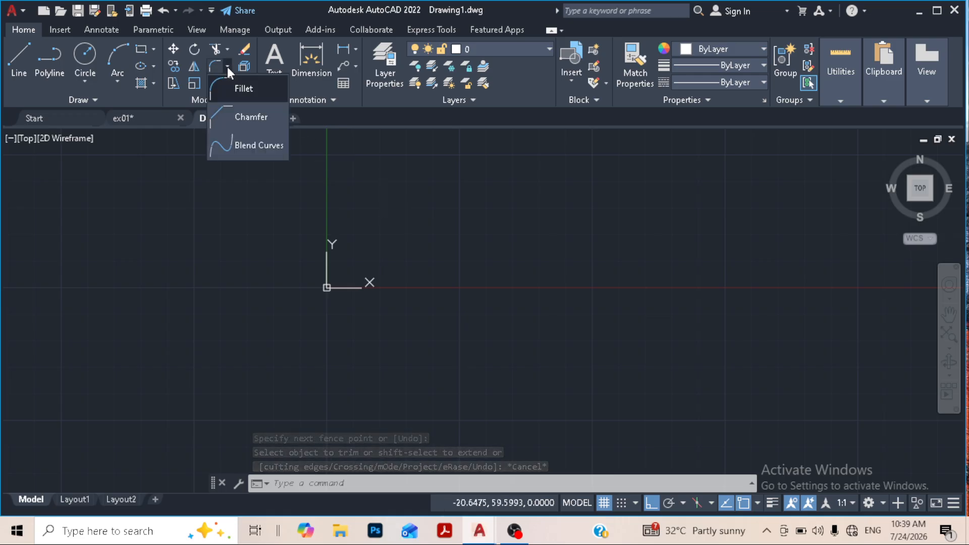
left_click(227, 67)
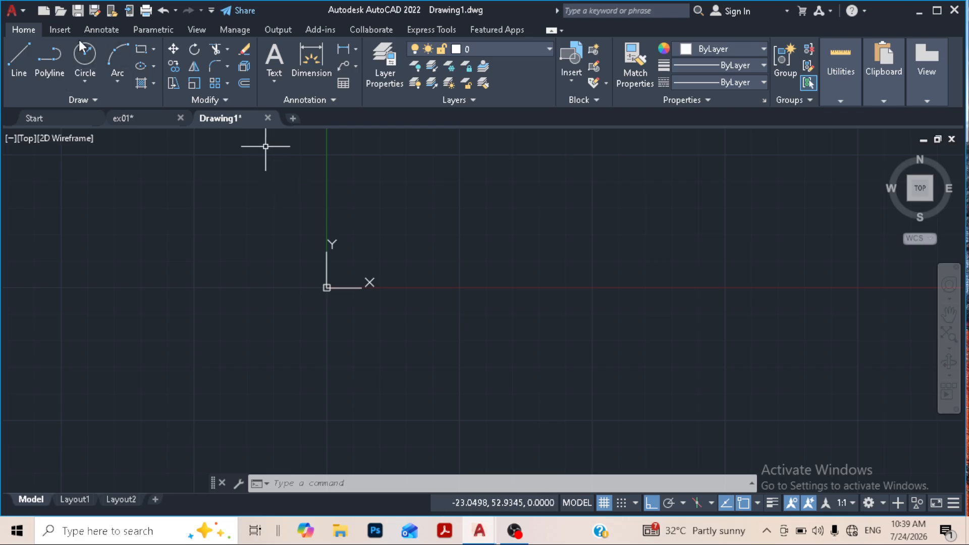
- Draw a rectangle 100 wide and 75 high above and right of the origin
left_click(154, 49)
middle_click_drag(399, 265, 325, 387)
left_click(341, 359)
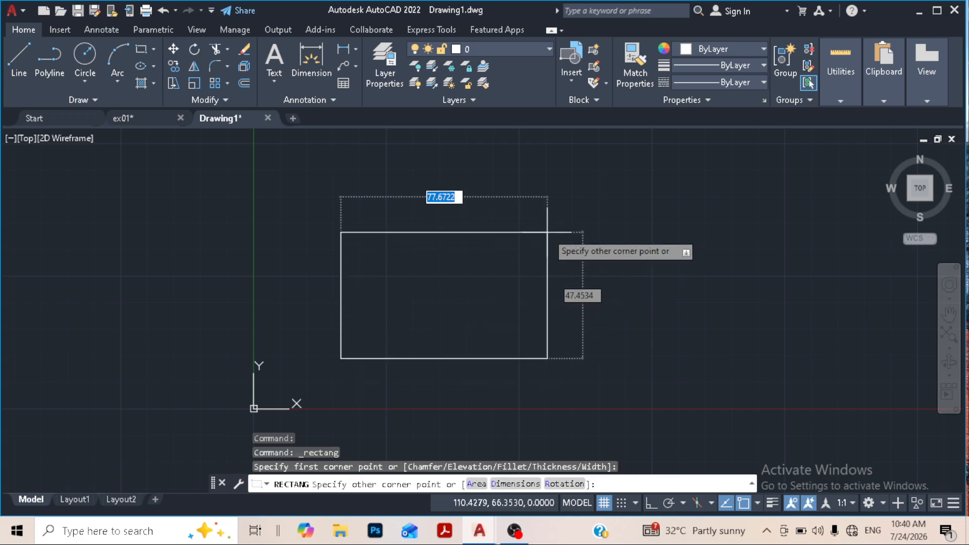
type("100")
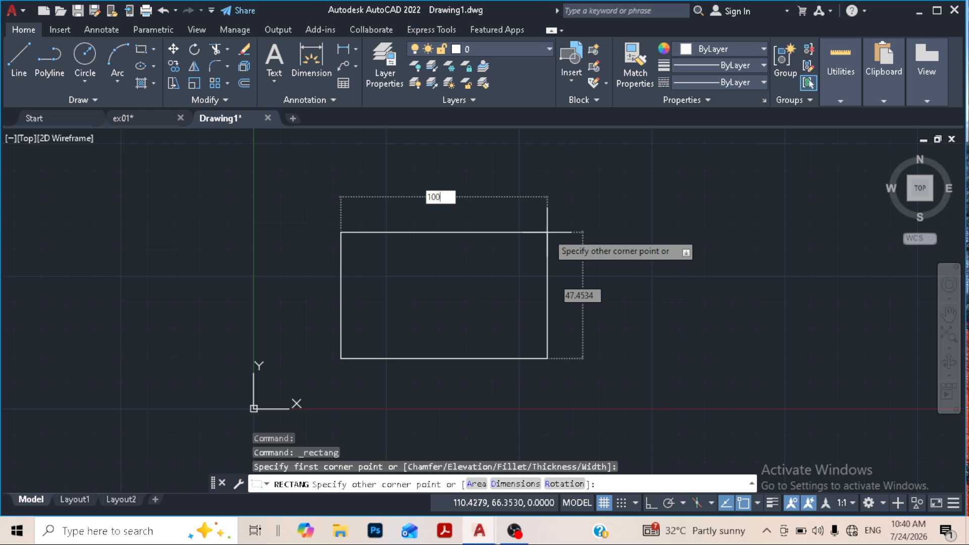
key("Tab")
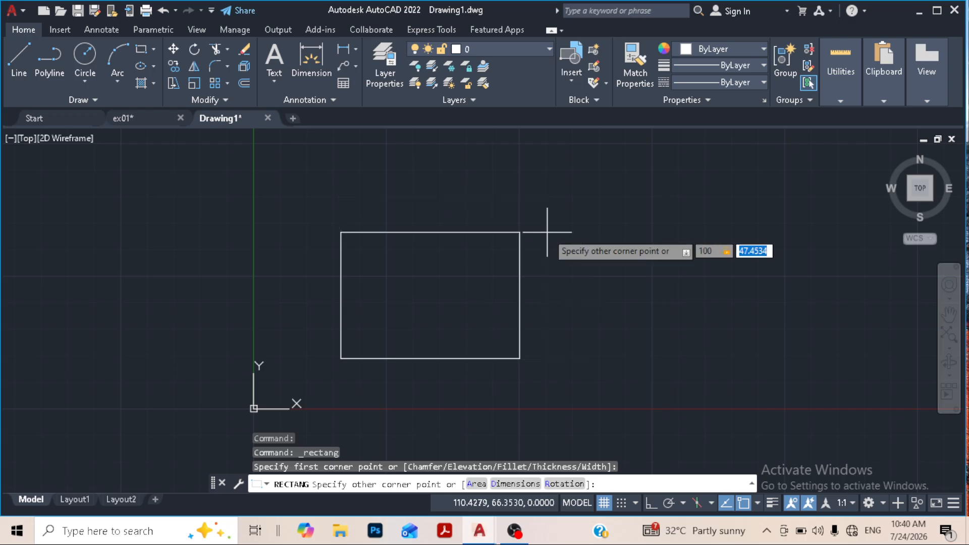
type("75")
key("Return")
key("F8")
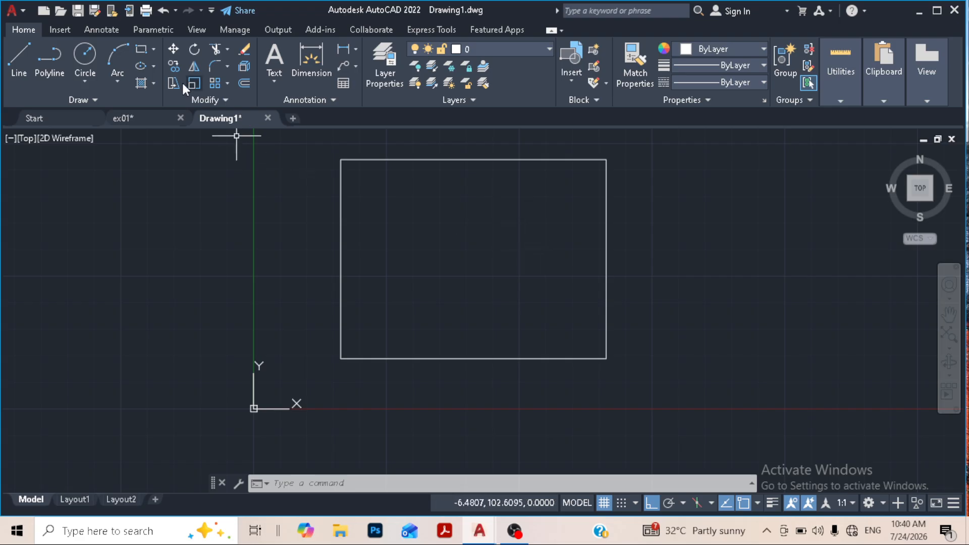
- Try to fillet the rectangle's top-left corner between its left and top edges with the current fillet radius
left_click(140, 50)
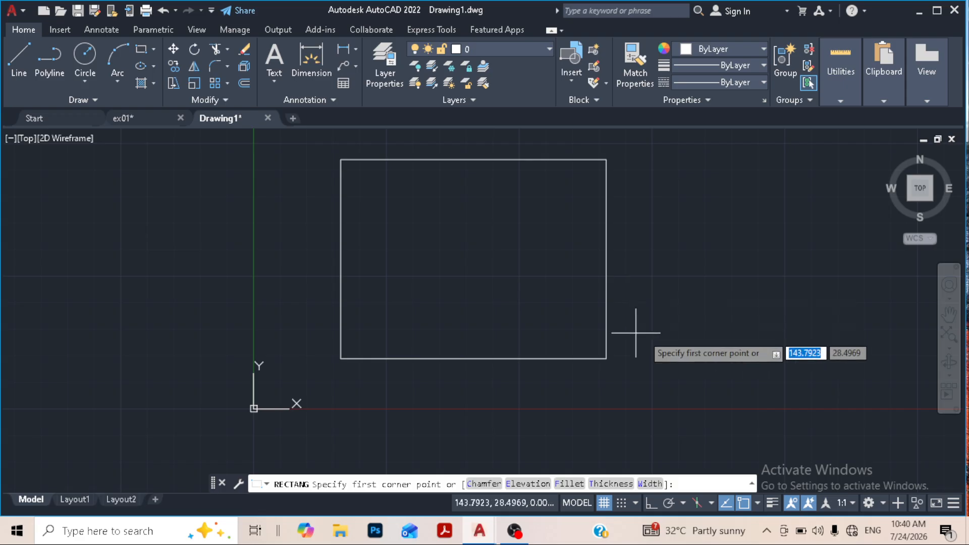
key("Escape")
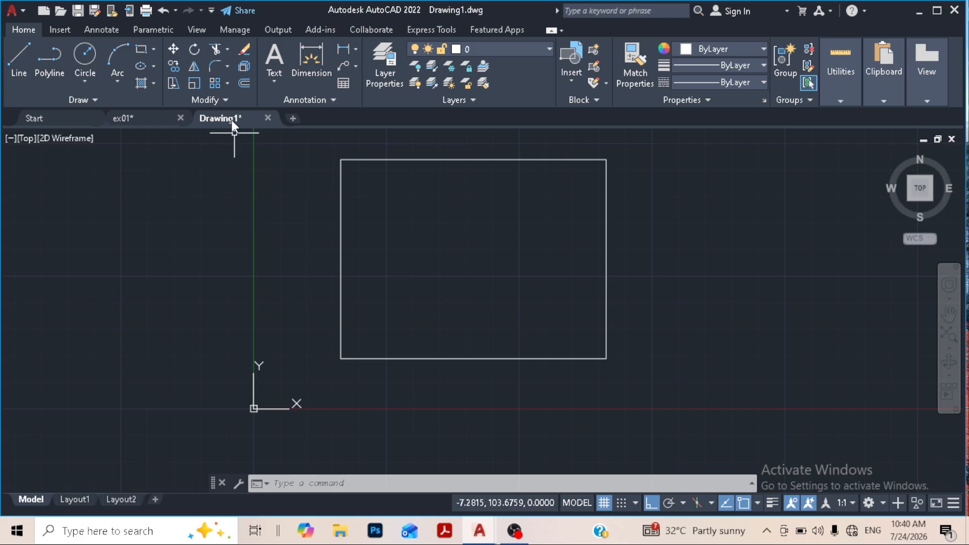
left_click(215, 68)
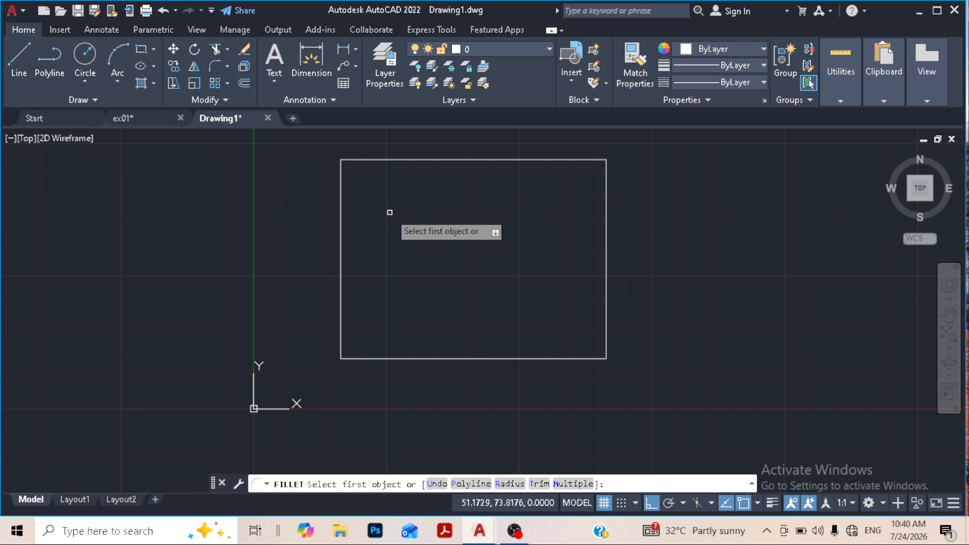
left_click(342, 189)
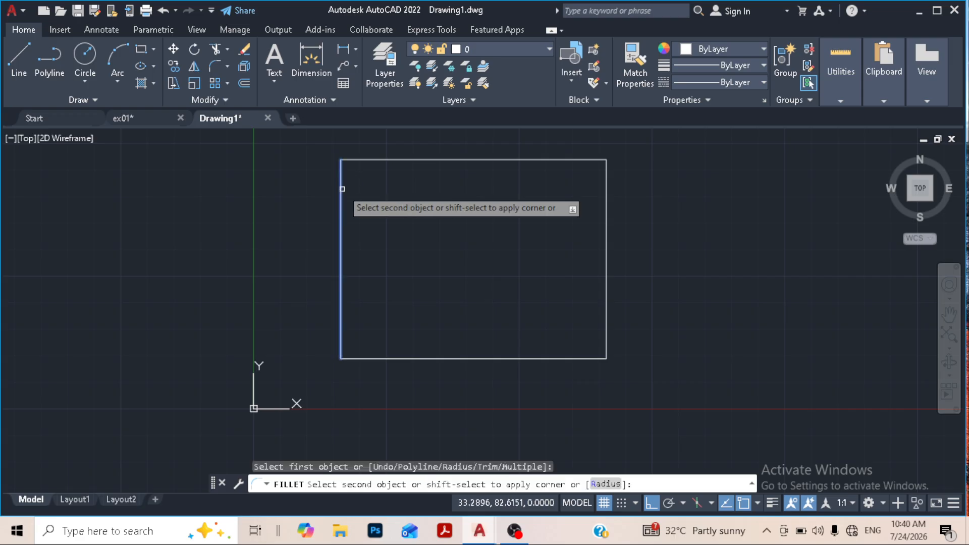
left_click(386, 159)
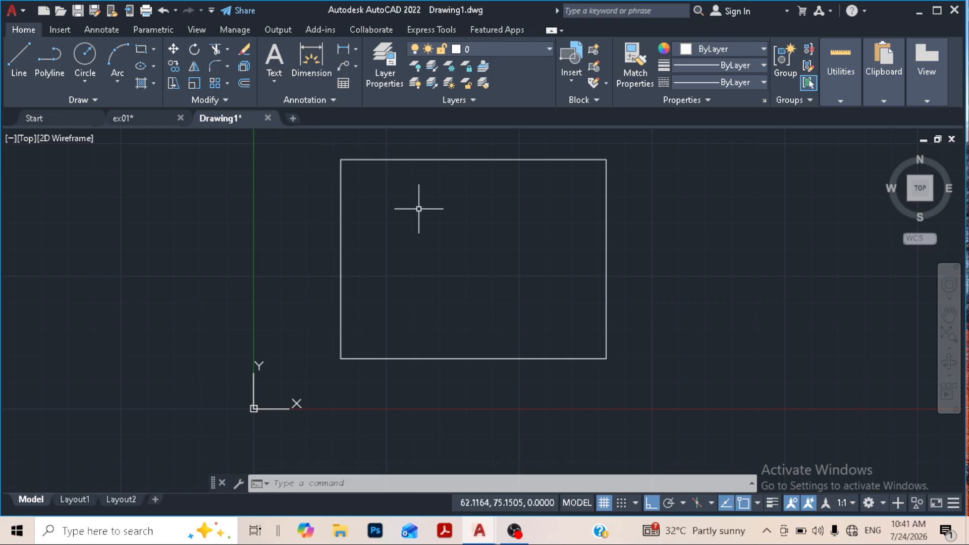
- Fillet the rectangle's top-left corner with a radius of 5
type("f")
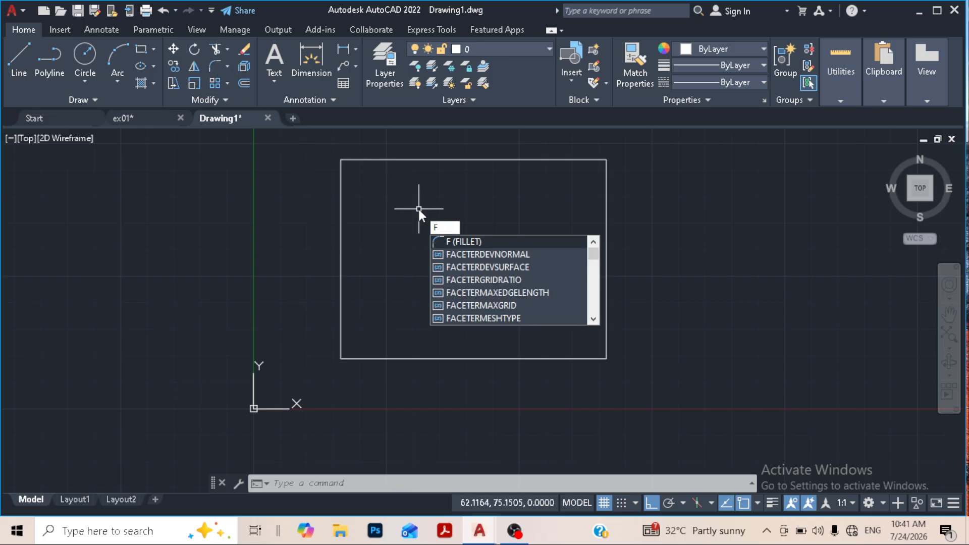
key("Return")
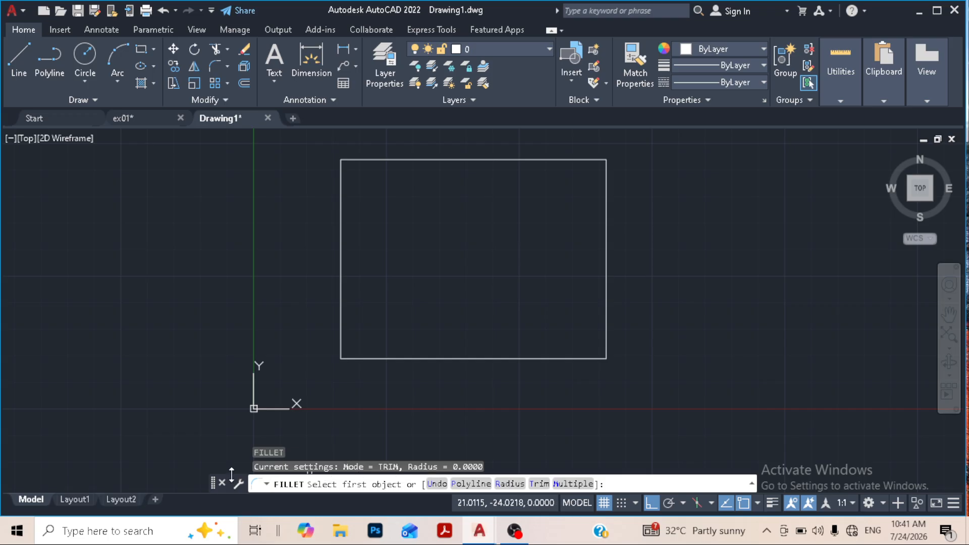
left_click(509, 485)
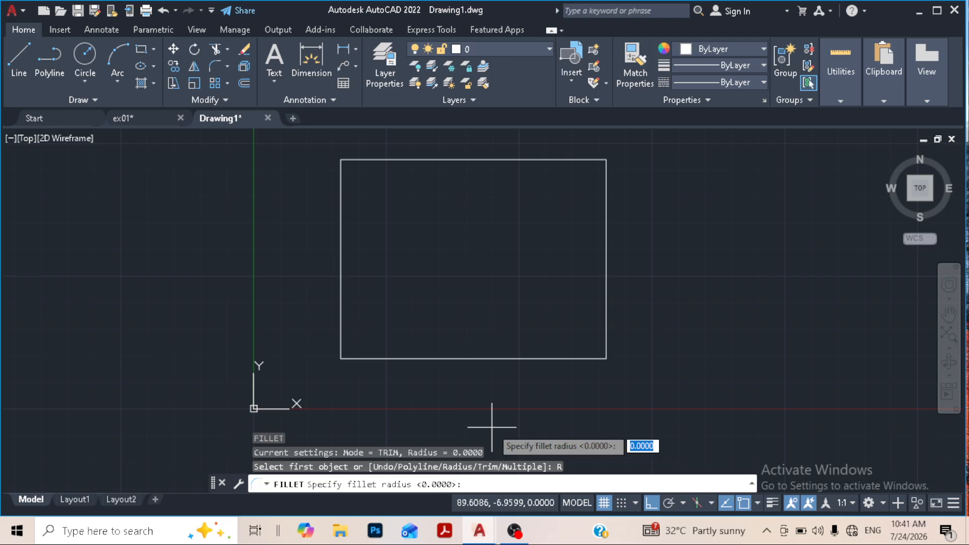
type("5")
key("Return")
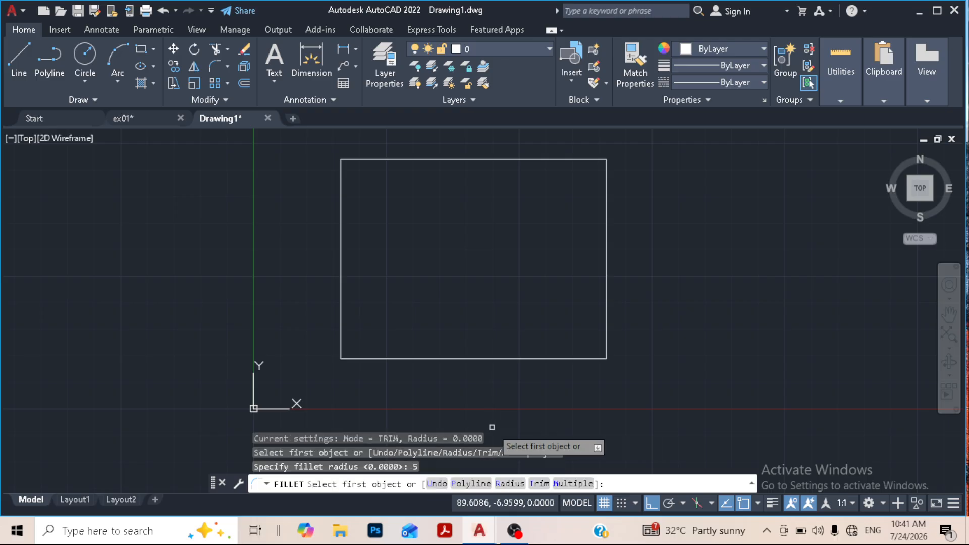
left_click(340, 207)
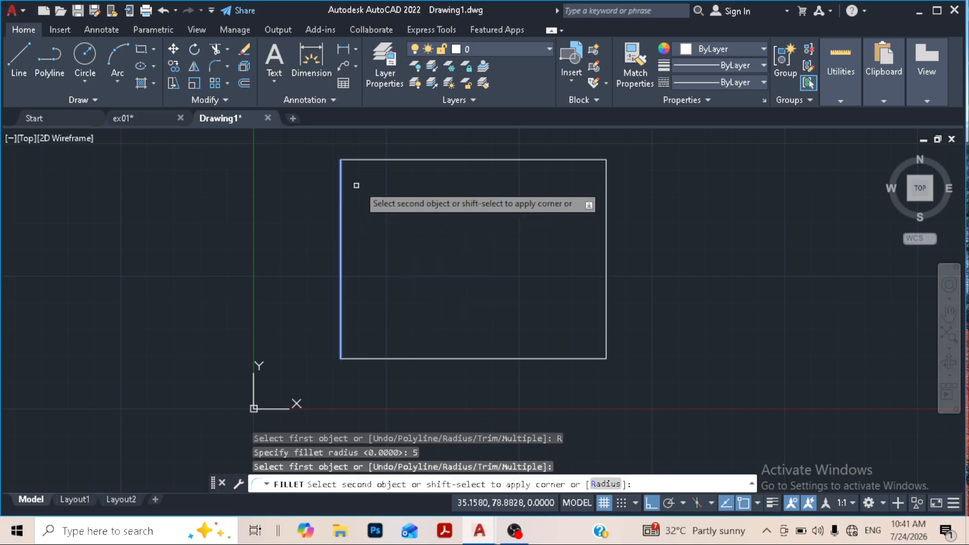
left_click(385, 159)
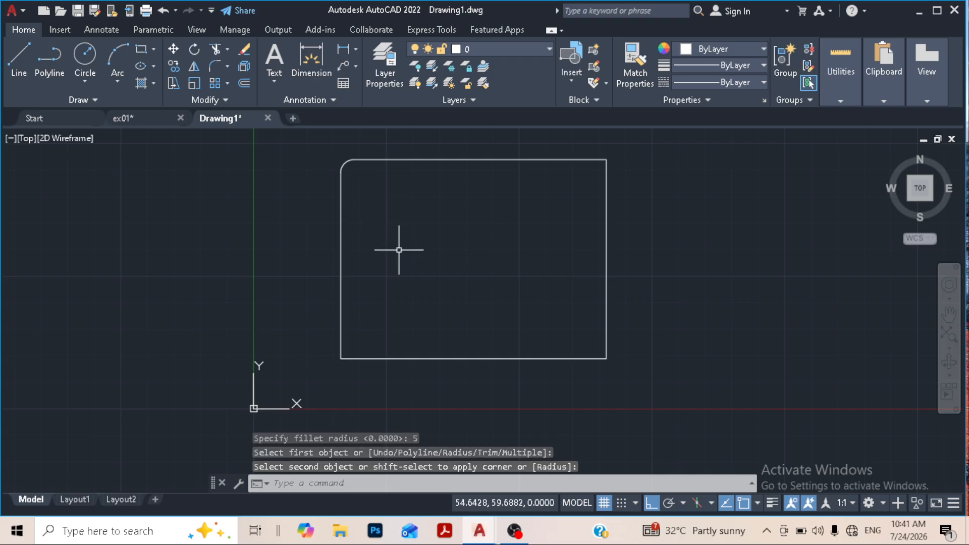
- Measure the radius of the filleted top-left corner with Quick Measure
left_click(840, 71)
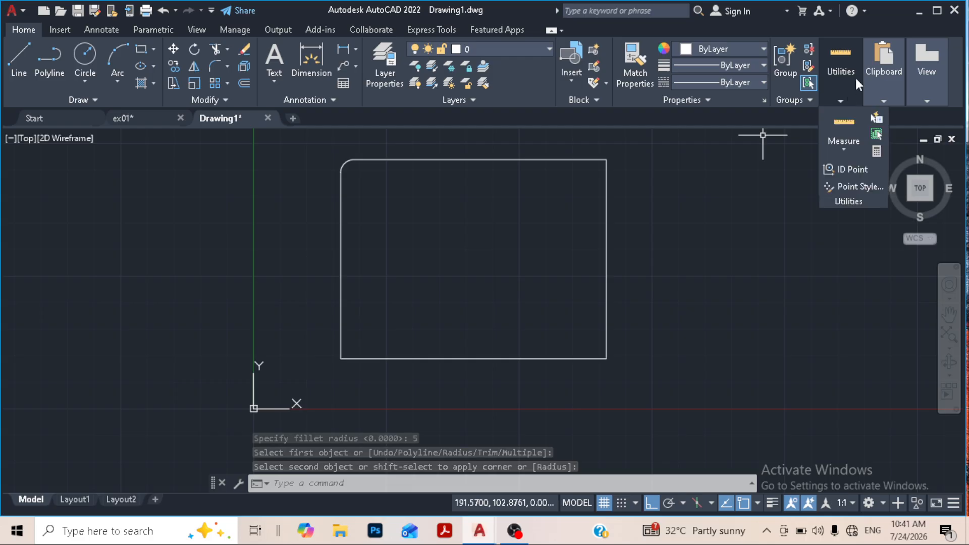
left_click(837, 126)
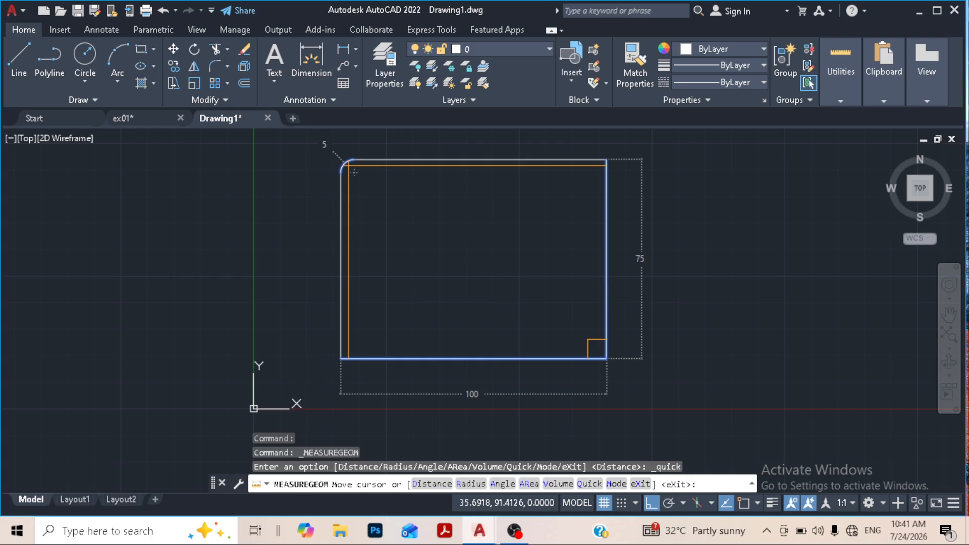
key("Escape")
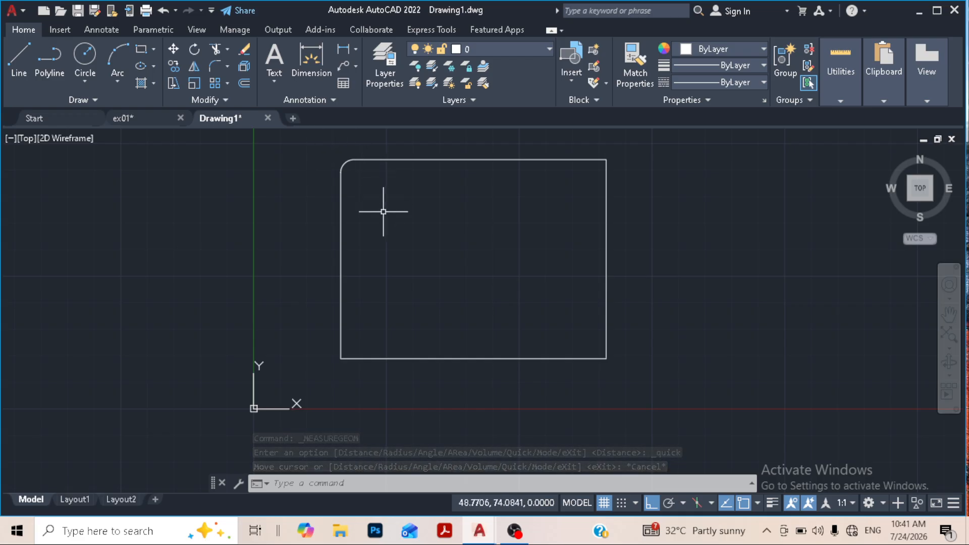
left_click(94, 80)
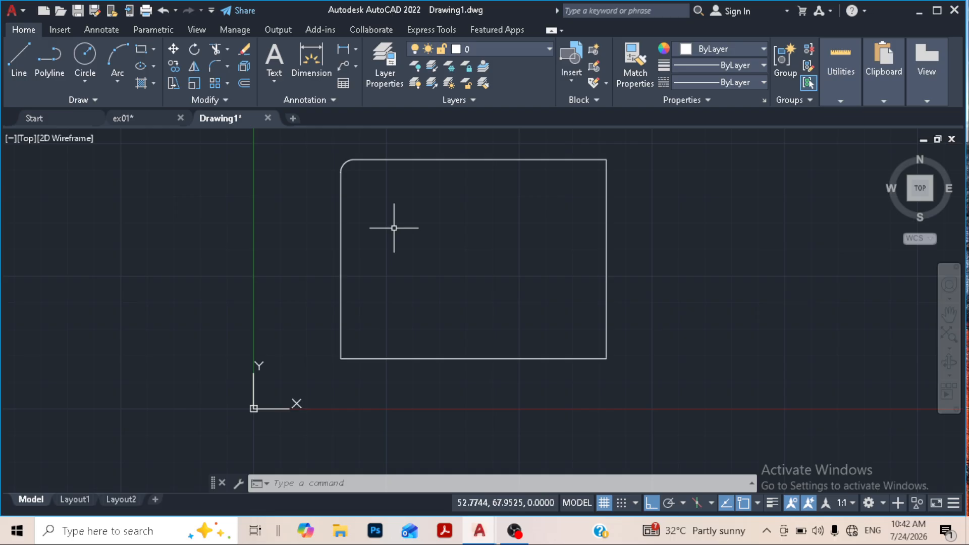
- Try a fillet in No trim mode on the rectangle's top-right corner and undo it
left_click(211, 65)
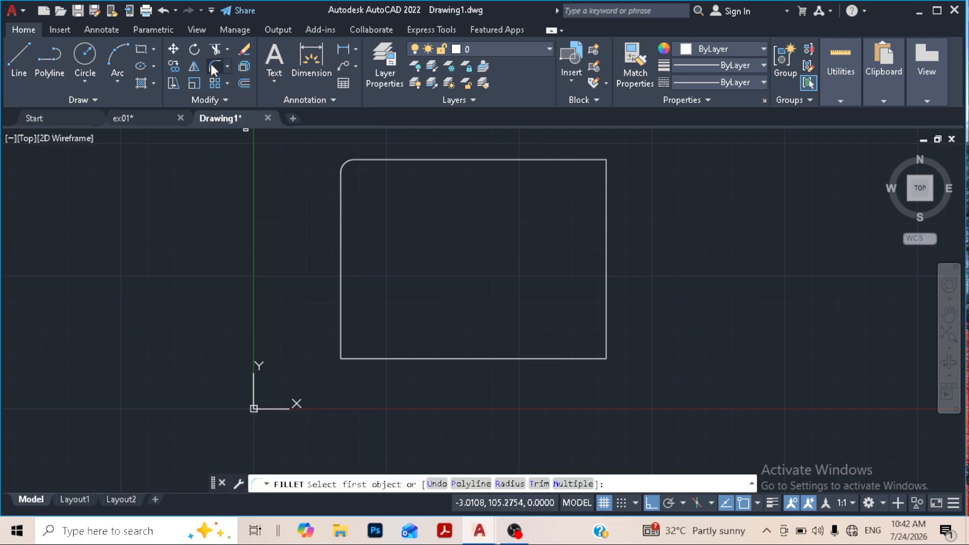
left_click(540, 484)
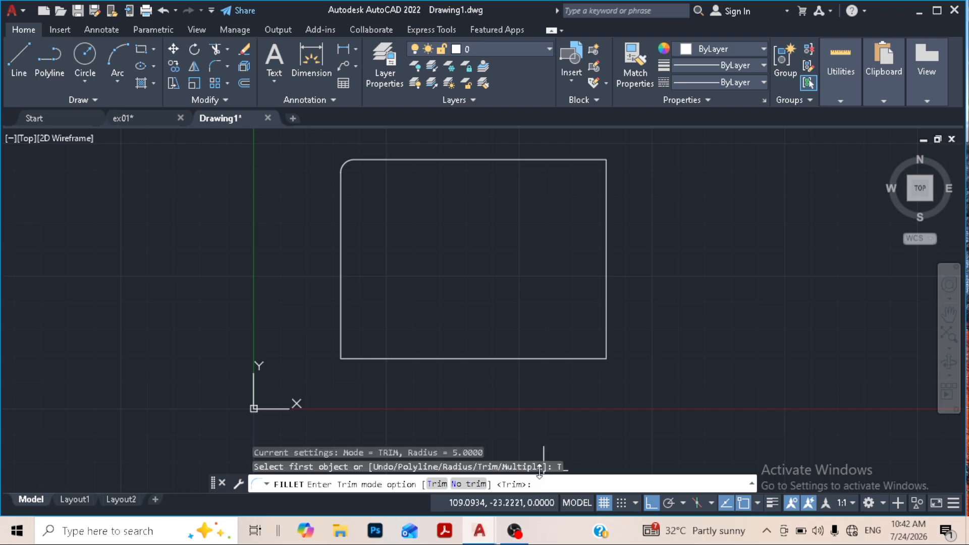
left_click(467, 485)
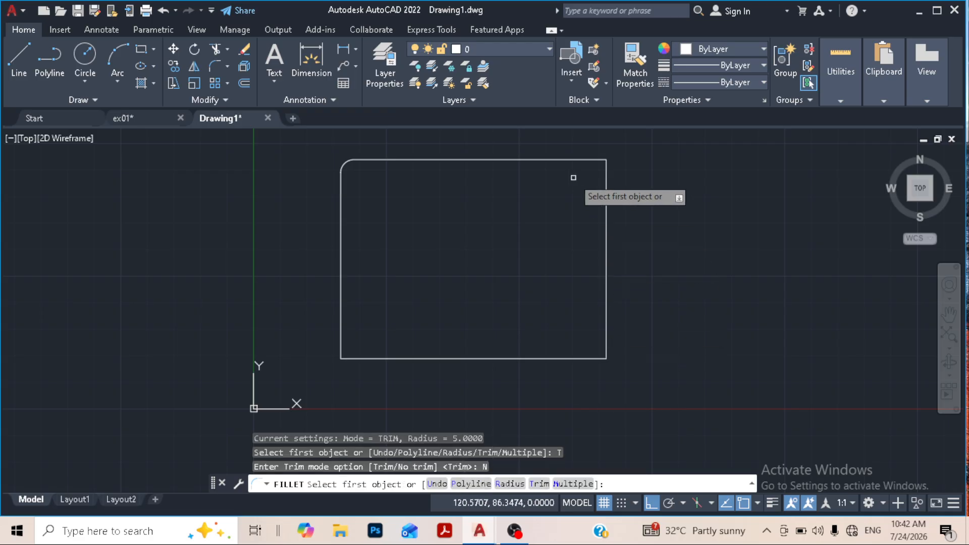
left_click(567, 159)
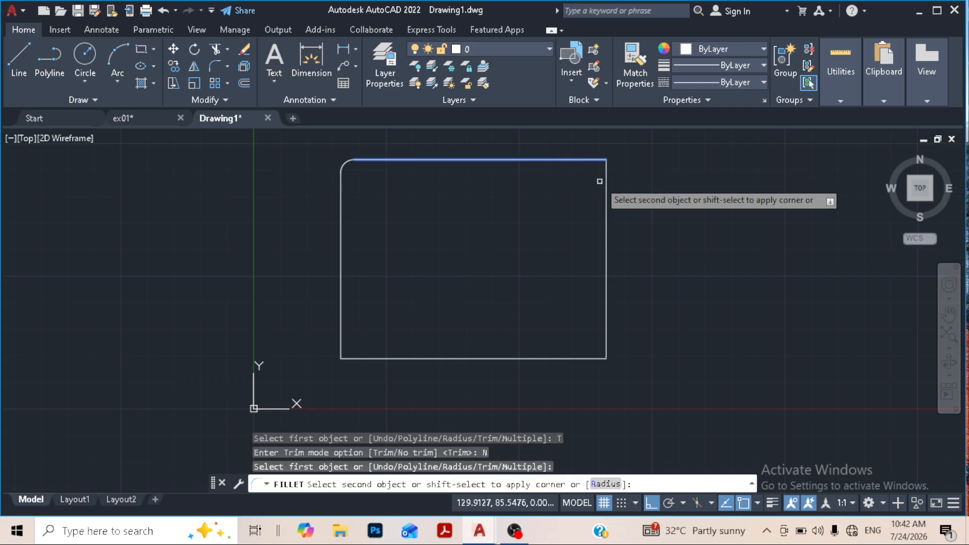
left_click(606, 180)
scroll(606, 181, "up", 2)
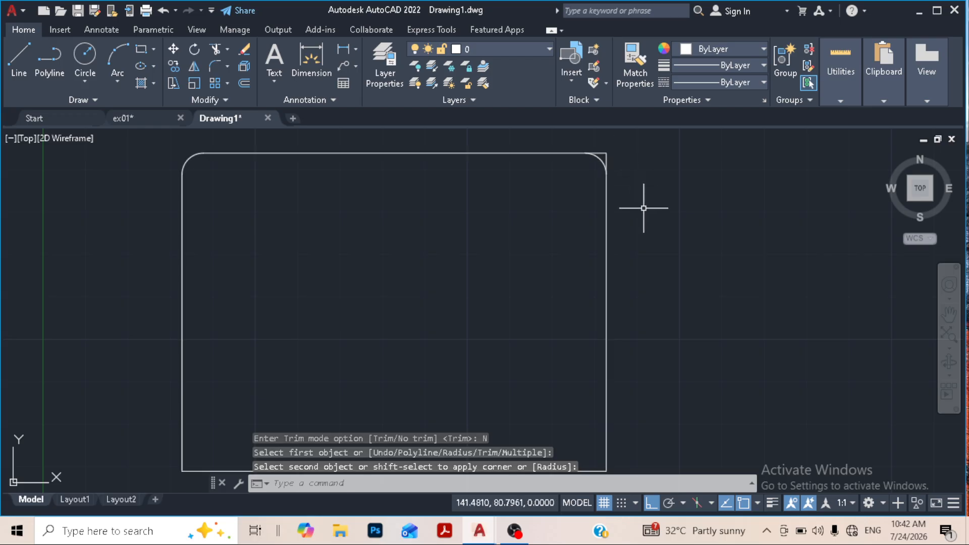
key("ctrl+z")
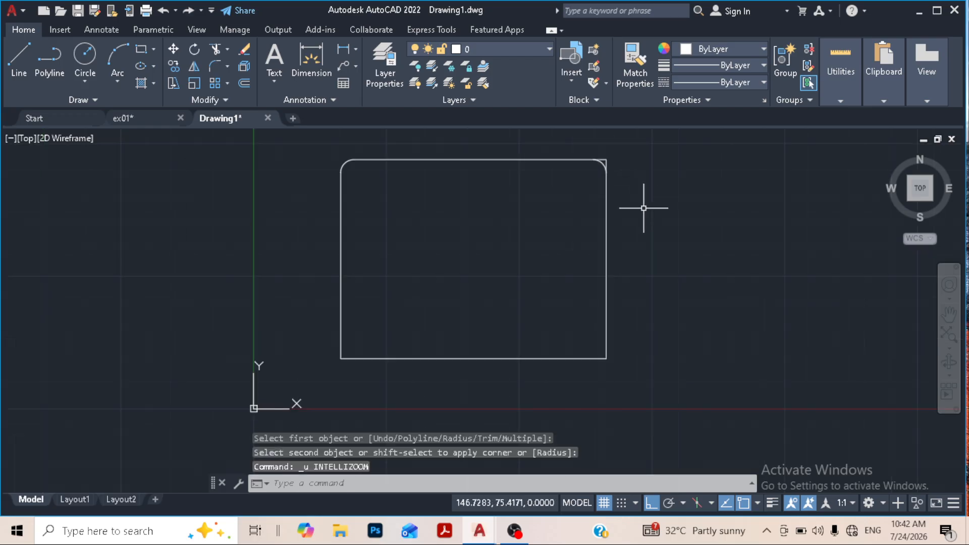
key("ctrl+z")
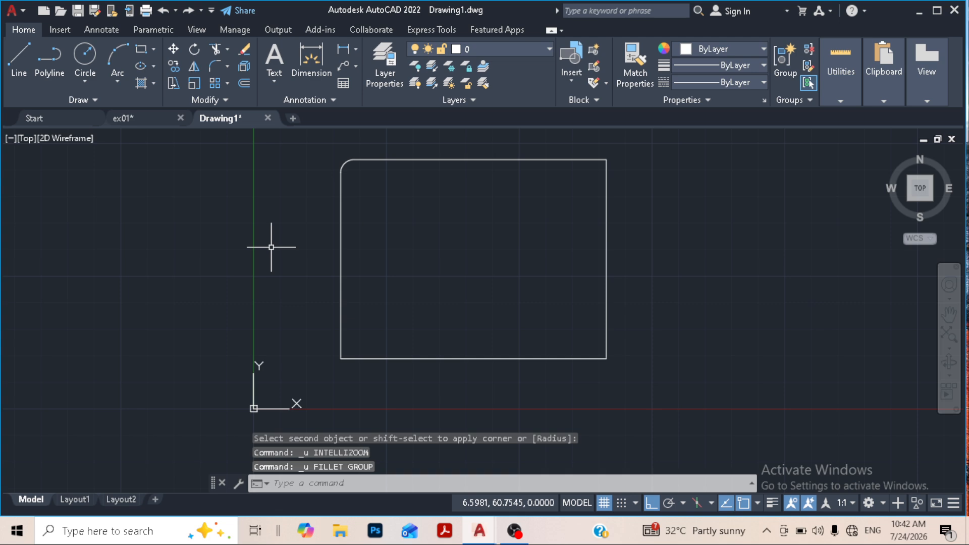
- Fillet the rectangle's top-right corner with a radius of 10
left_click(215, 66)
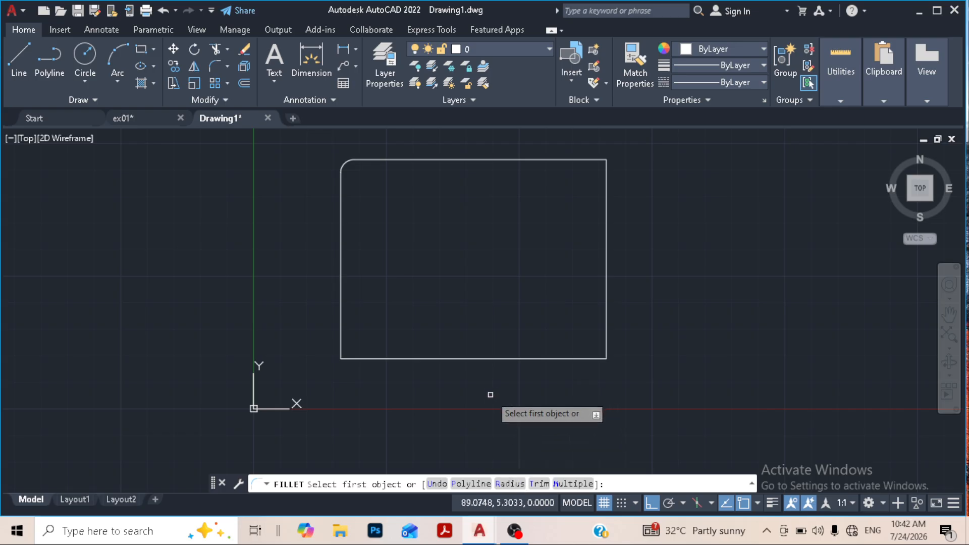
left_click(511, 484)
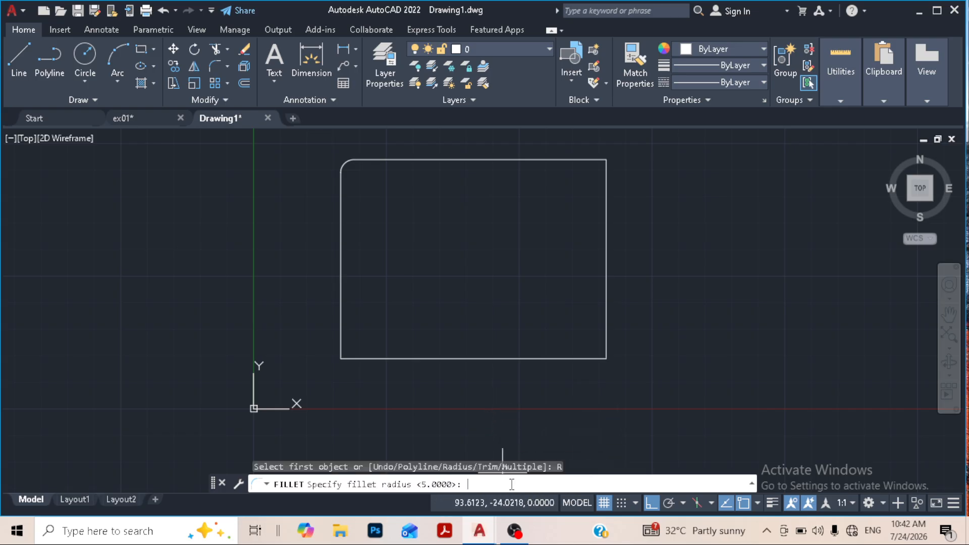
type("10")
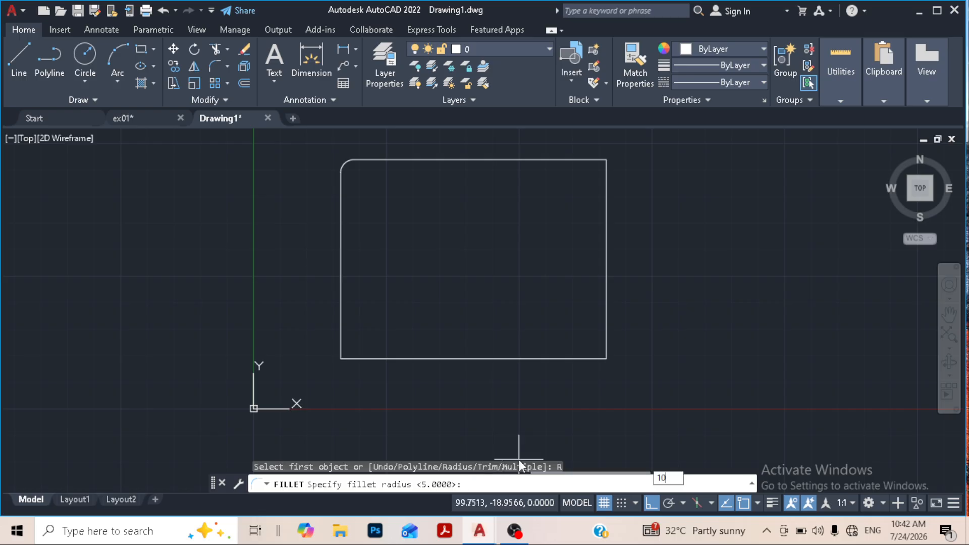
key("Return")
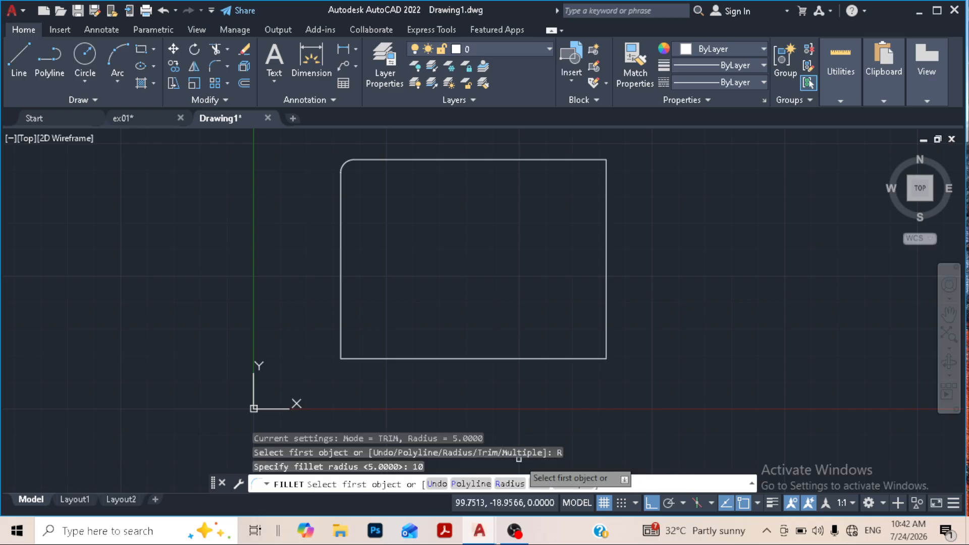
left_click(606, 191)
left_click(578, 159)
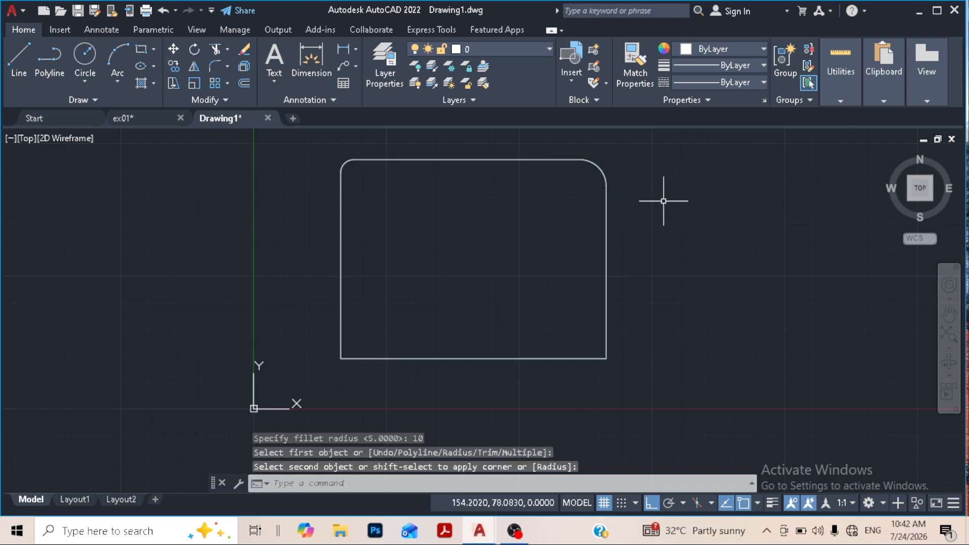
- Start a Multiple fillet with a radius of 12.5 and round the rectangle's bottom-left corner
key("Return")
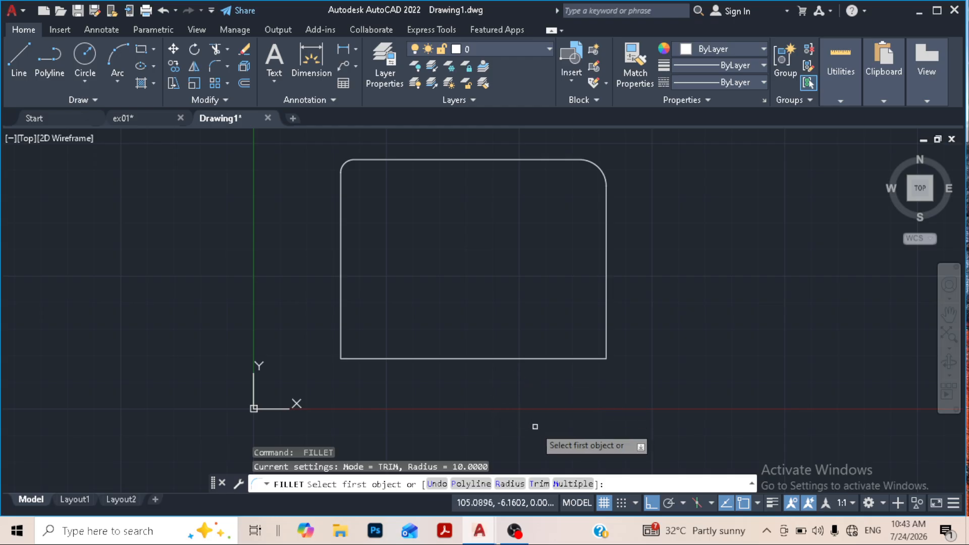
left_click(572, 484)
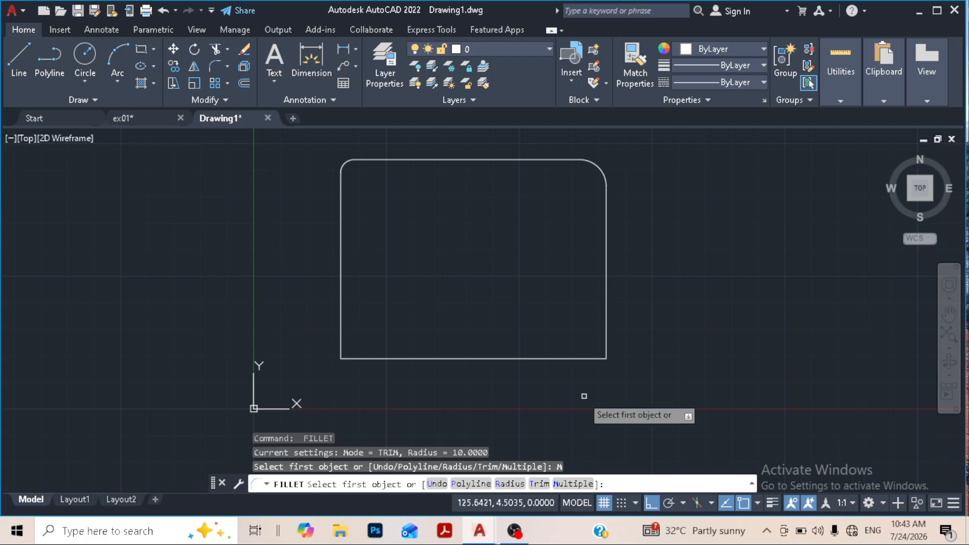
left_click(510, 483)
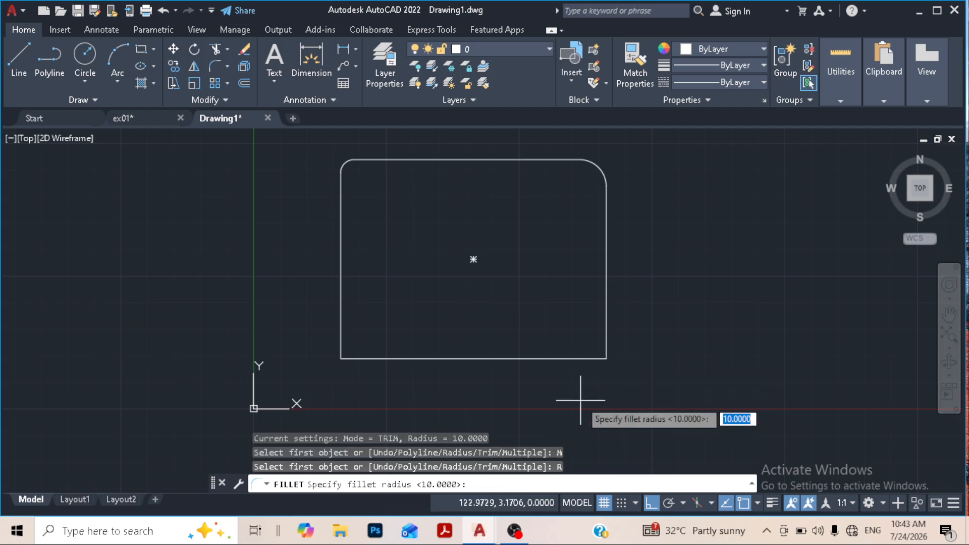
type("12.5")
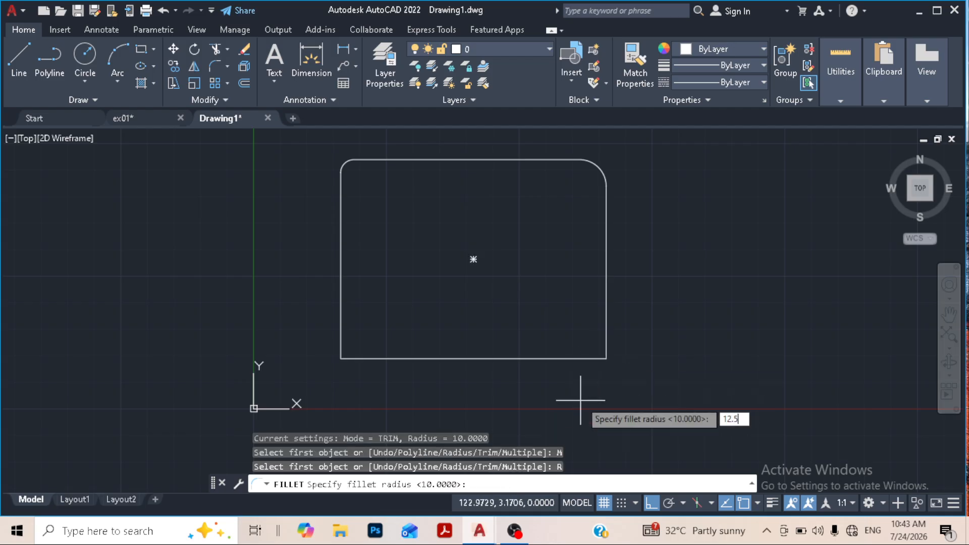
key("Return")
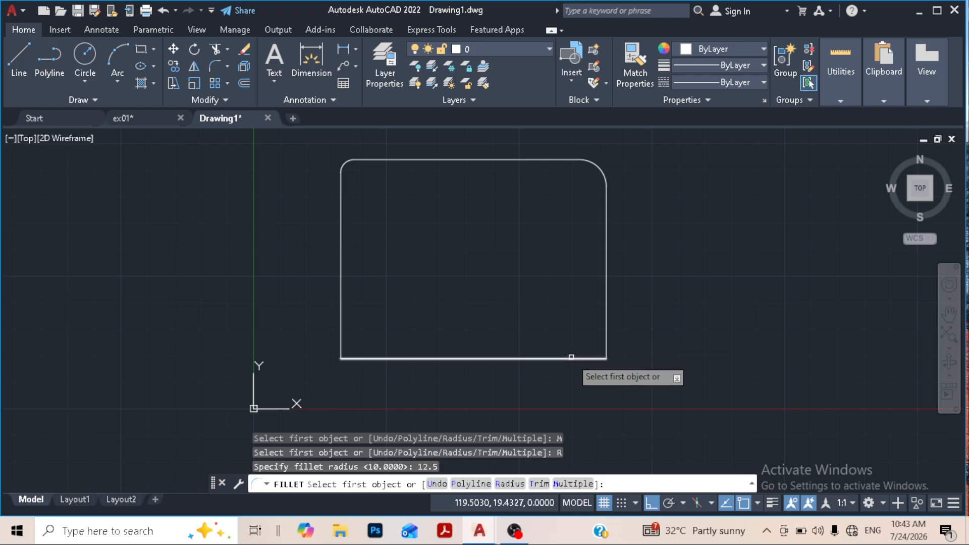
left_click(388, 358)
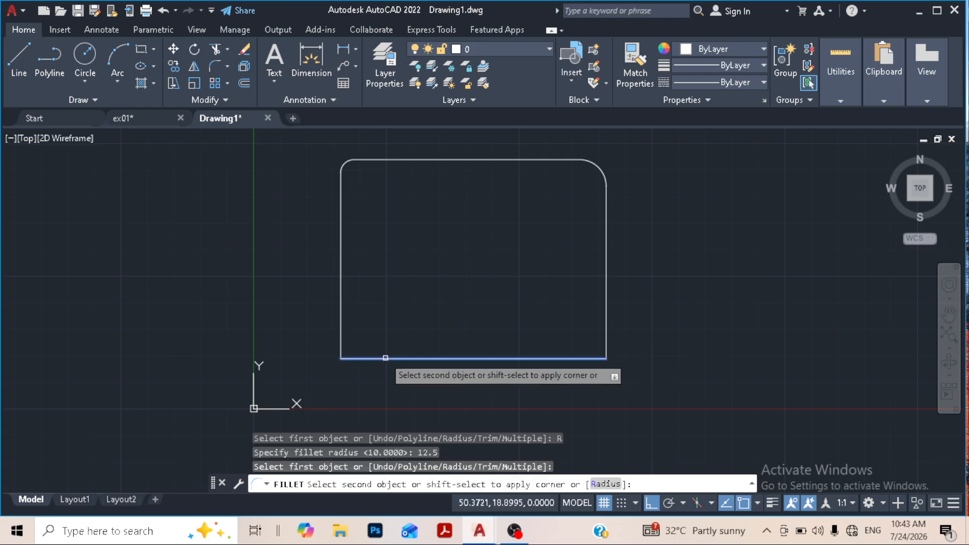
left_click(342, 318)
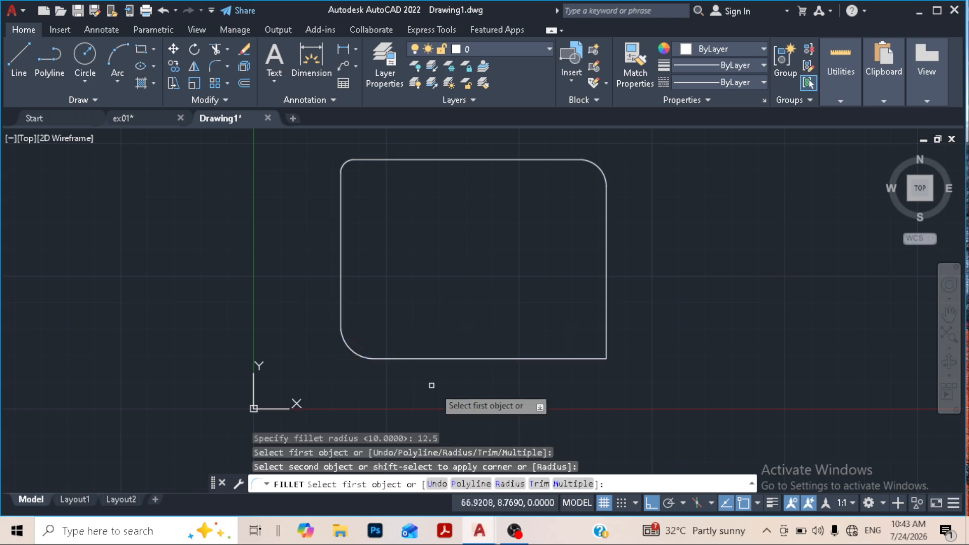
- Round the rectangle's bottom-right corner with a fillet radius of 7.5 and end the Multiple fillet
left_click(506, 484)
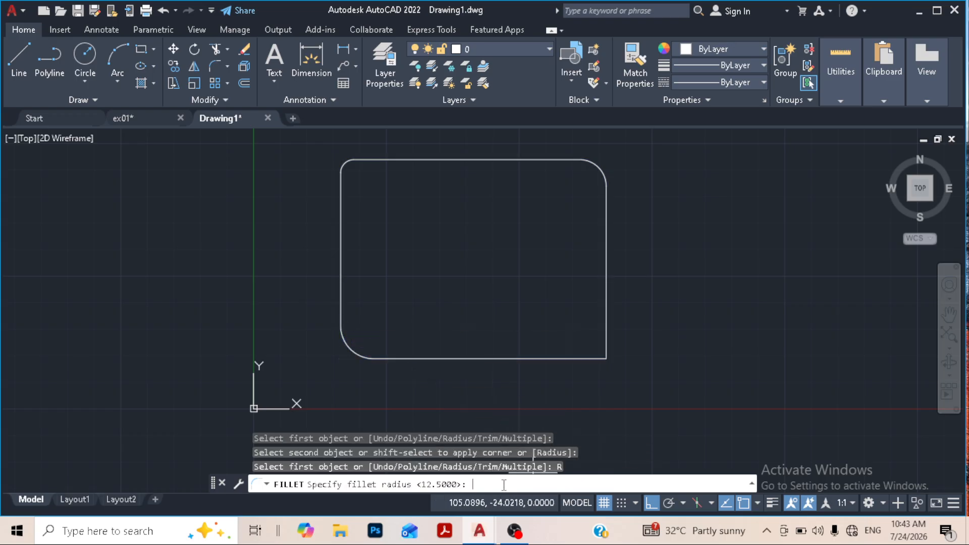
type("7.5")
key("Return")
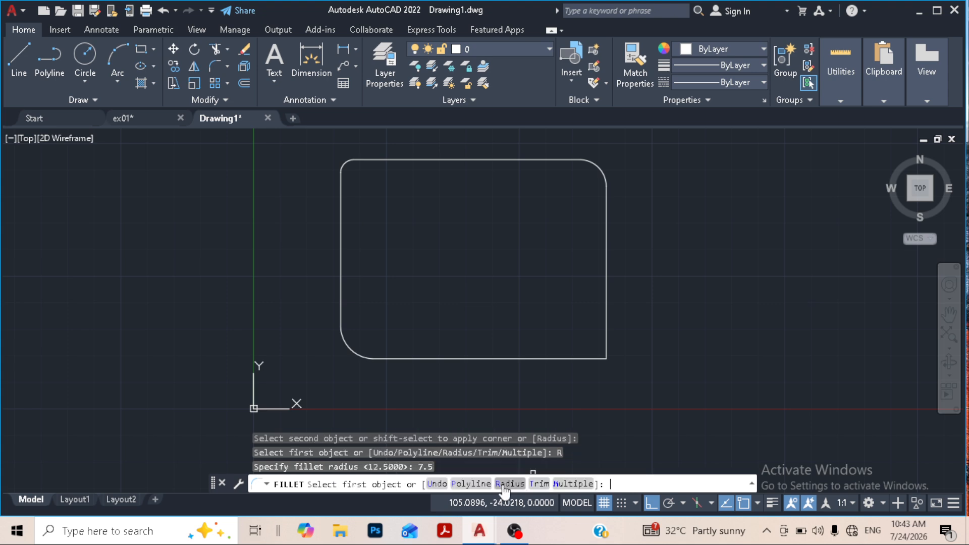
left_click(595, 358)
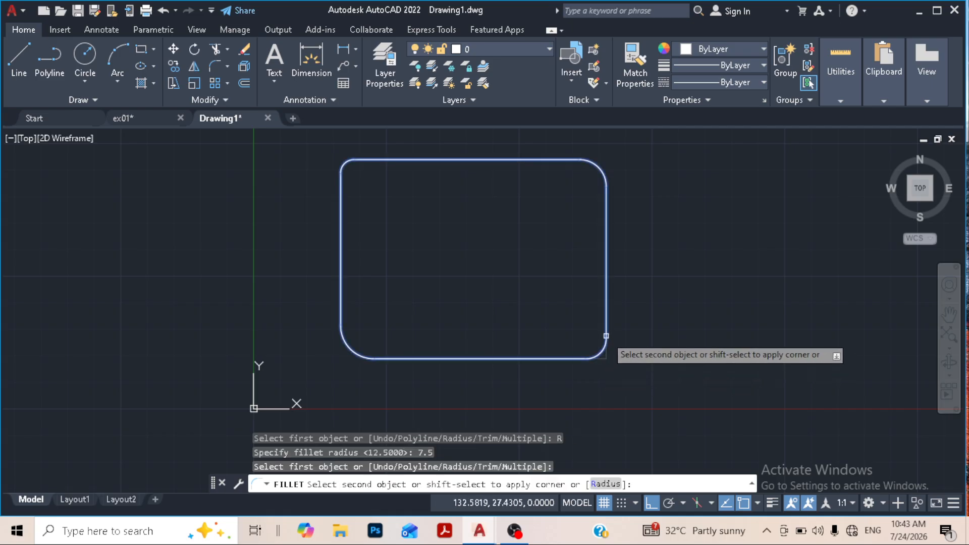
left_click(606, 335)
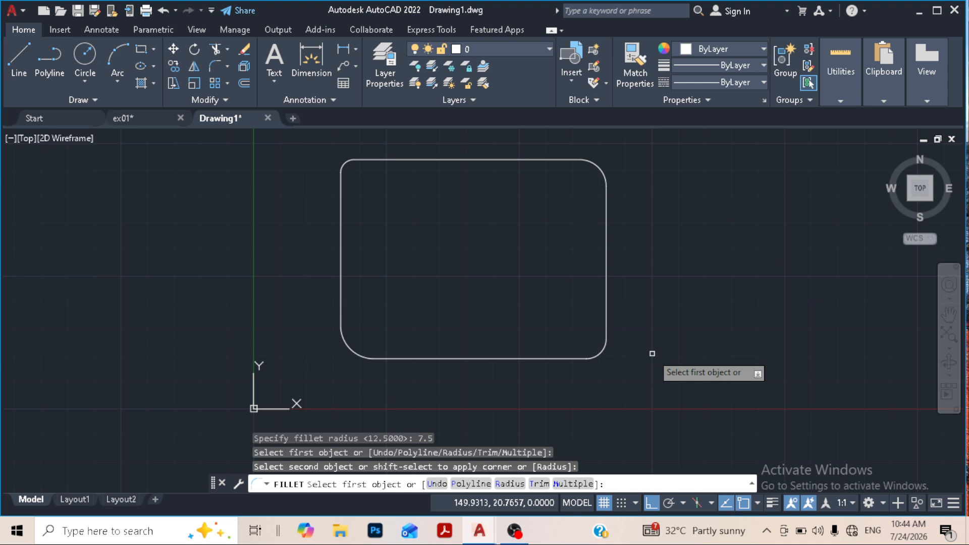
key("Escape")
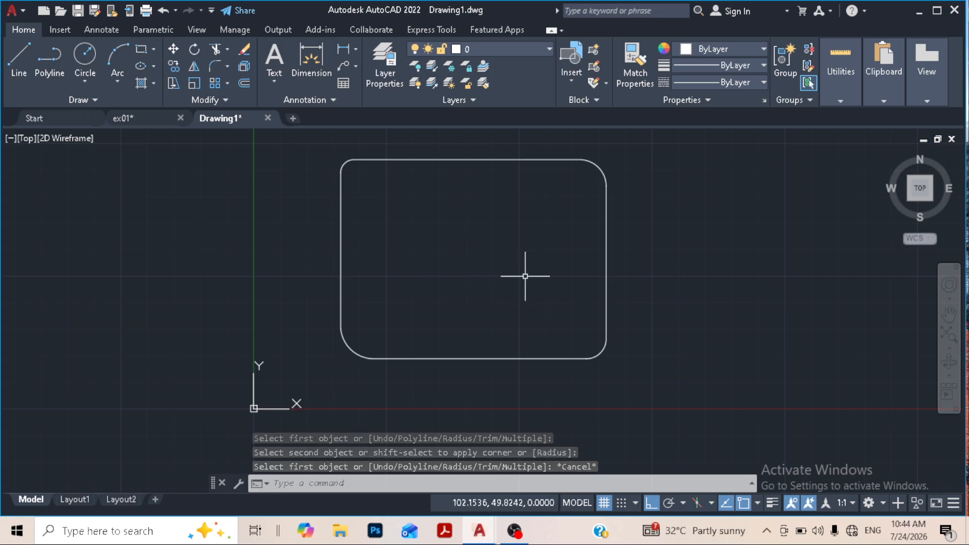
- Start a polyline beside the rectangle, level with its bottom edge, with segments 61 right, 60 up and 20 left
middle_click_drag(534, 279, 412, 292)
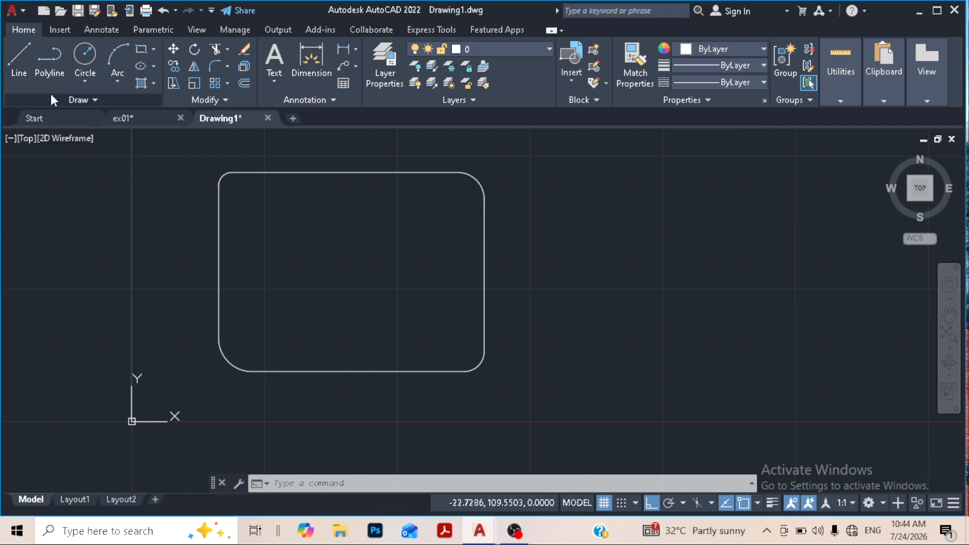
left_click(53, 62)
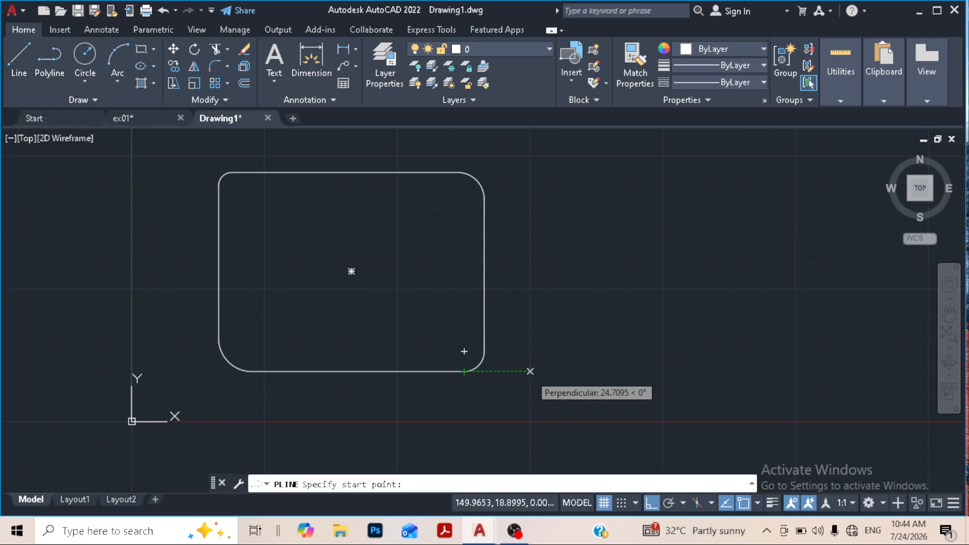
left_click(530, 372)
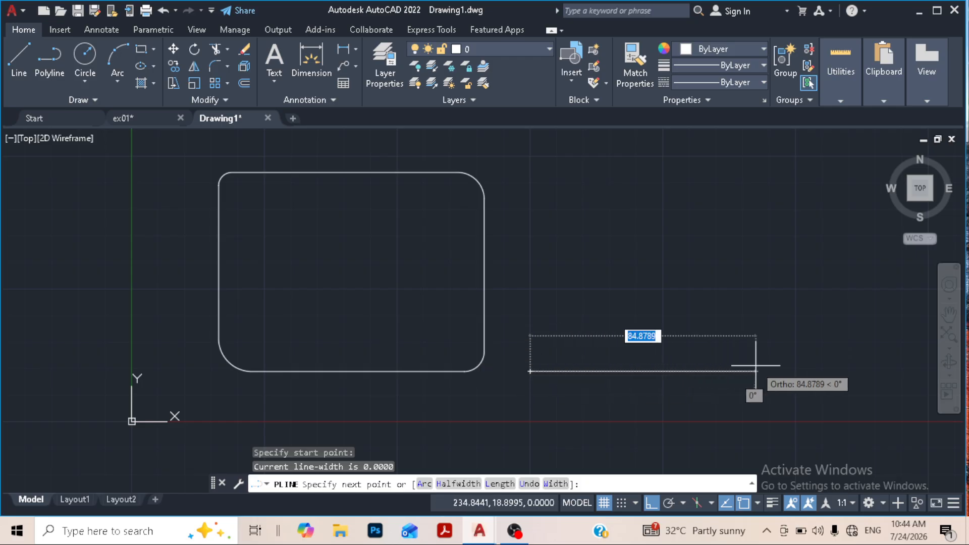
type("61")
key("Return")
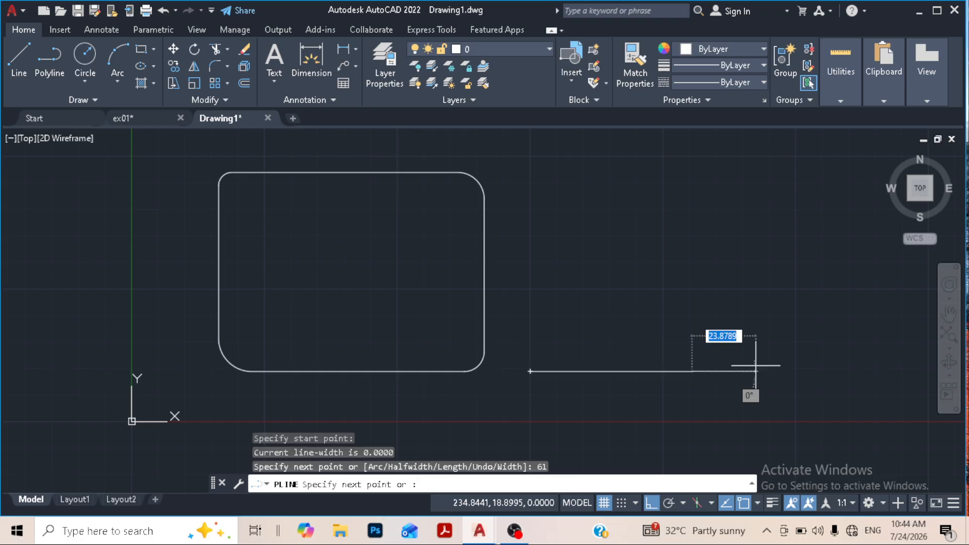
type("60")
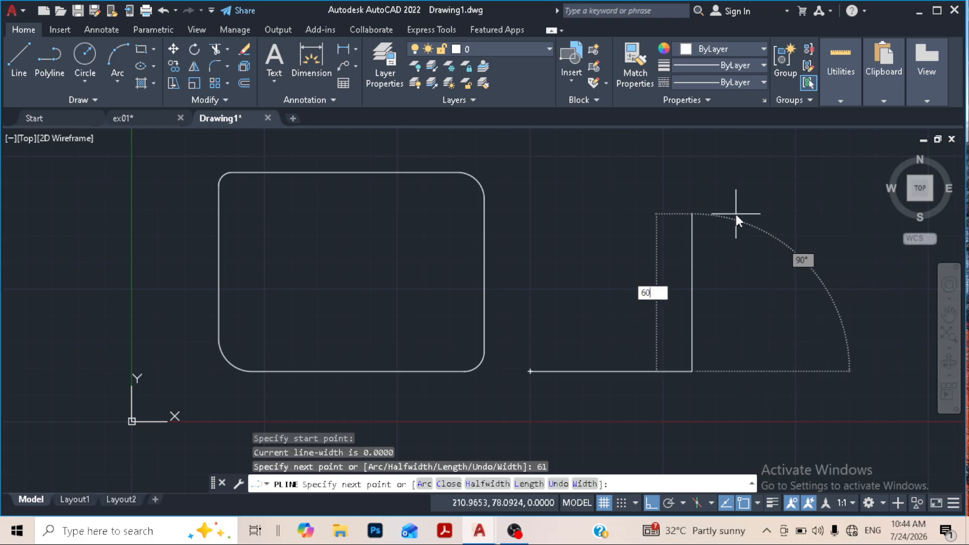
key("Return")
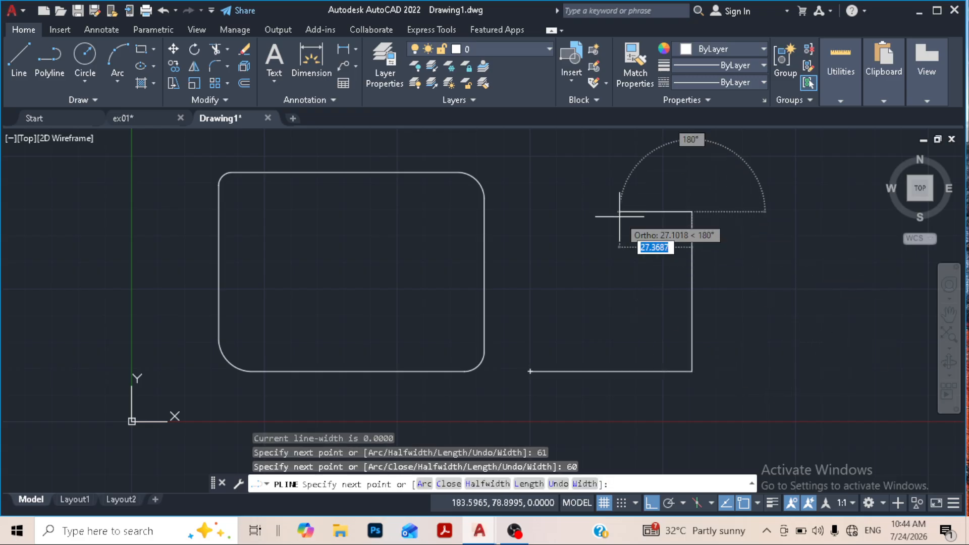
type("20")
key("Return")
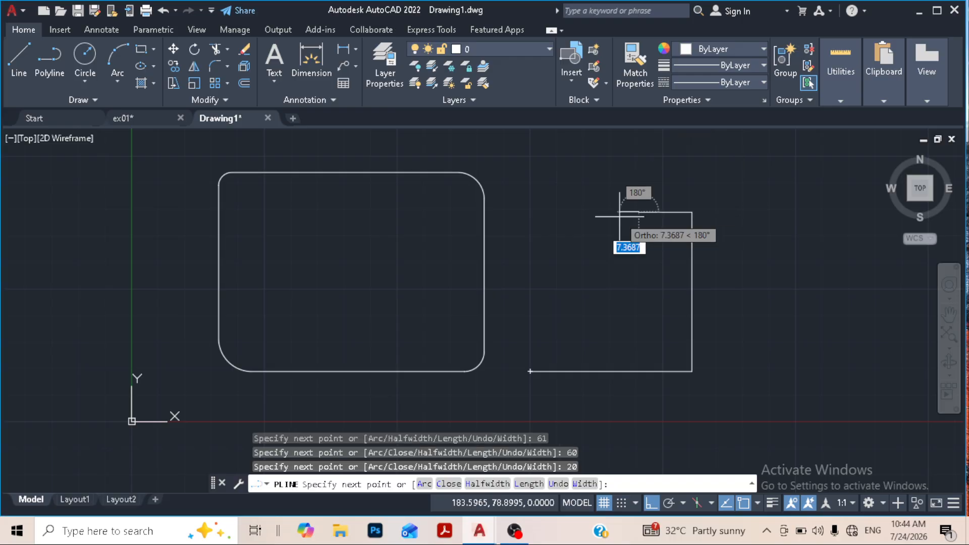
- Continue the polyline as stair steps 20 down, 20 left, 20 down and 21 left, and close it
type("20")
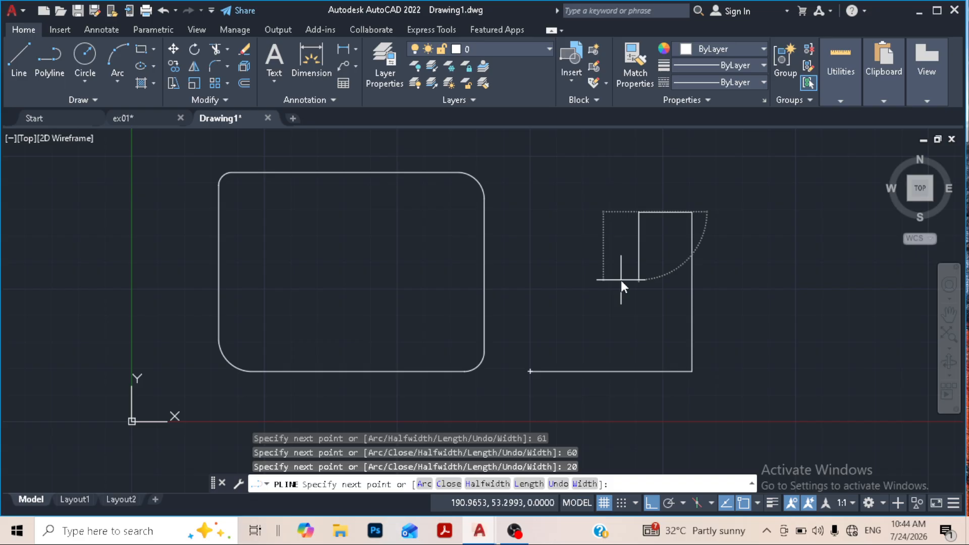
key("Return")
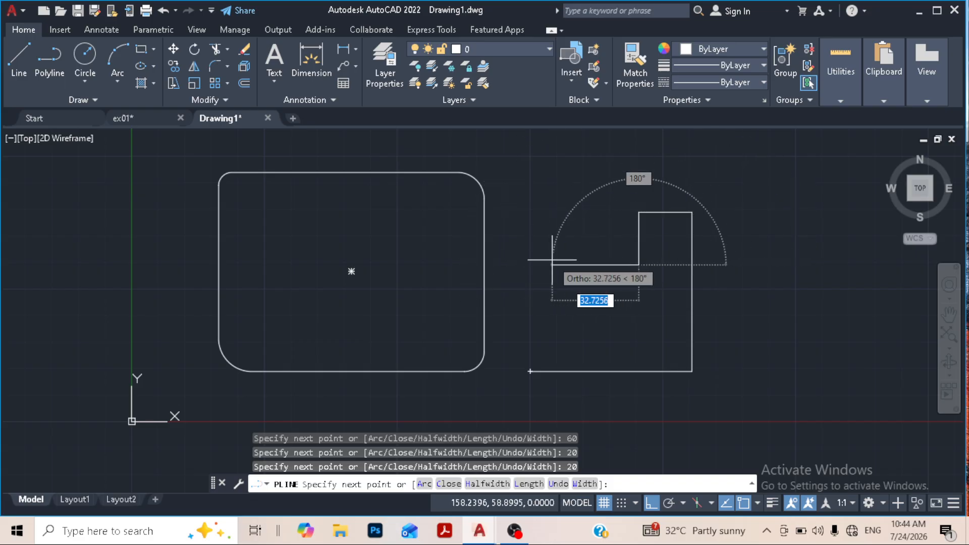
type("20")
key("Return")
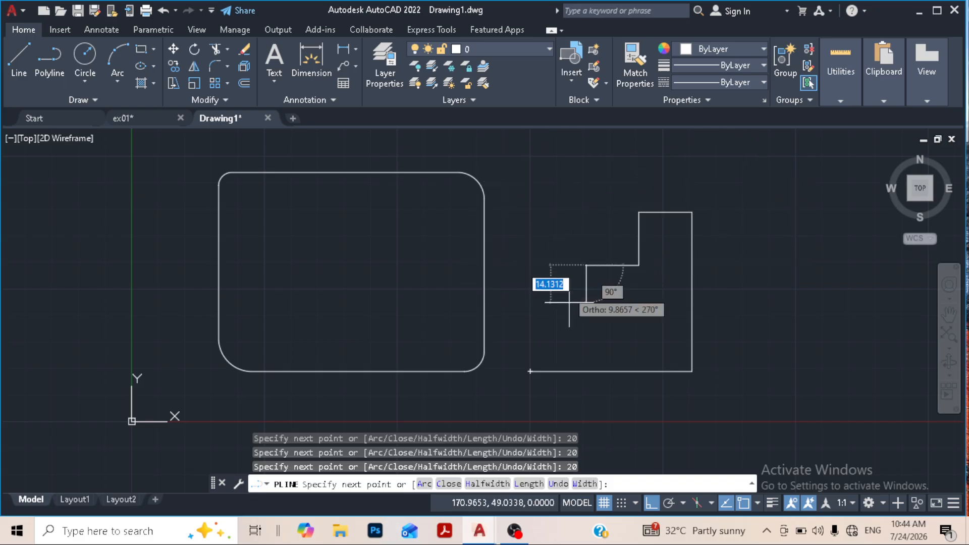
type("20")
key("Return")
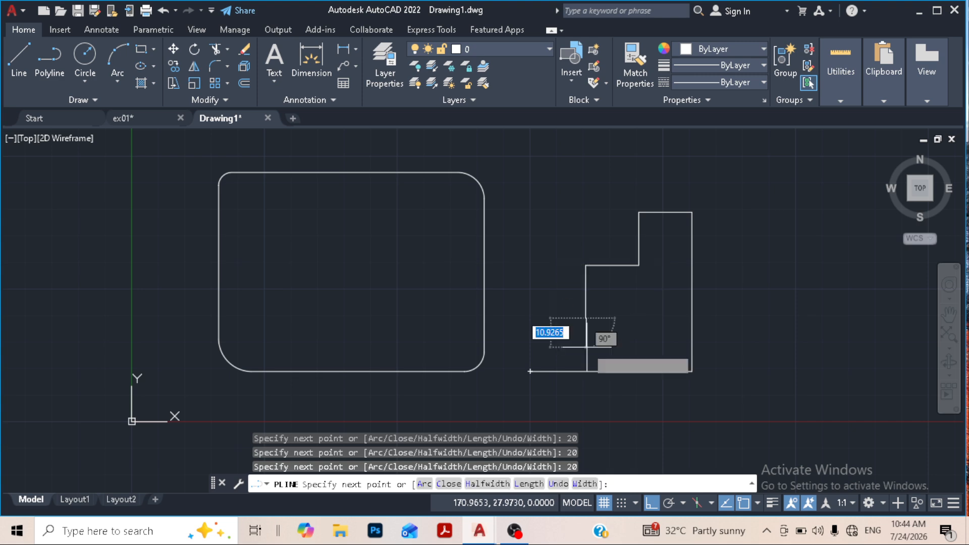
type("21")
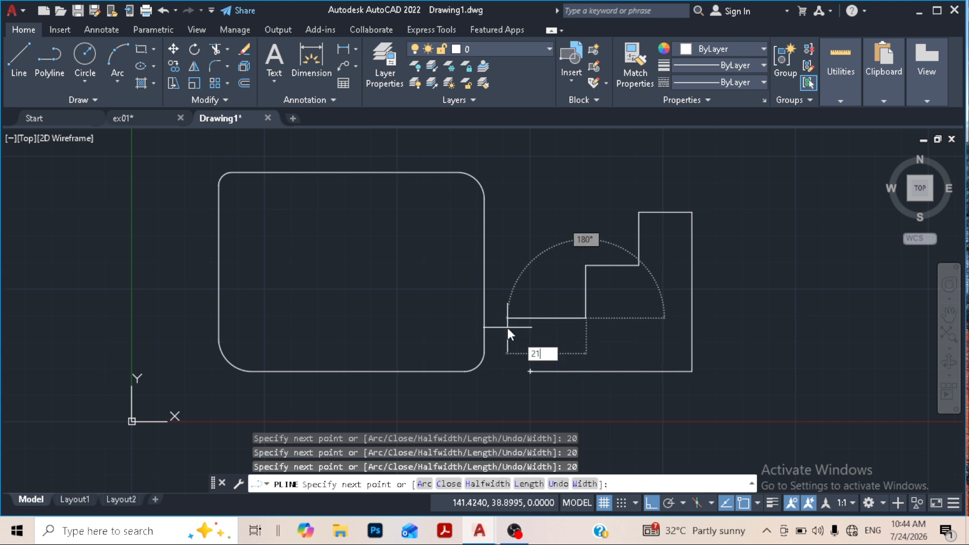
key("Return")
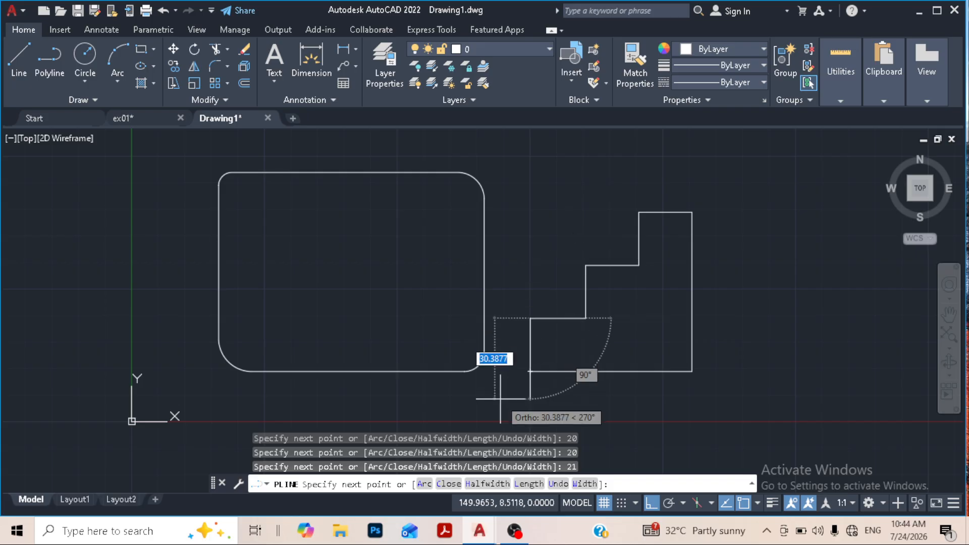
type("c")
key("Return")
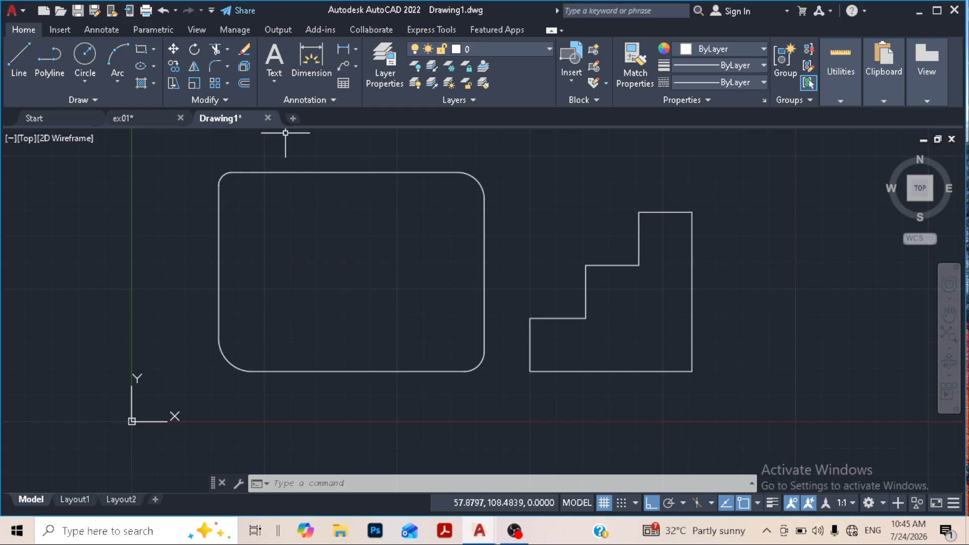
- Fillet all corners of the stair-shaped polyline at once with the Polyline option and a radius of 6
left_click(215, 65)
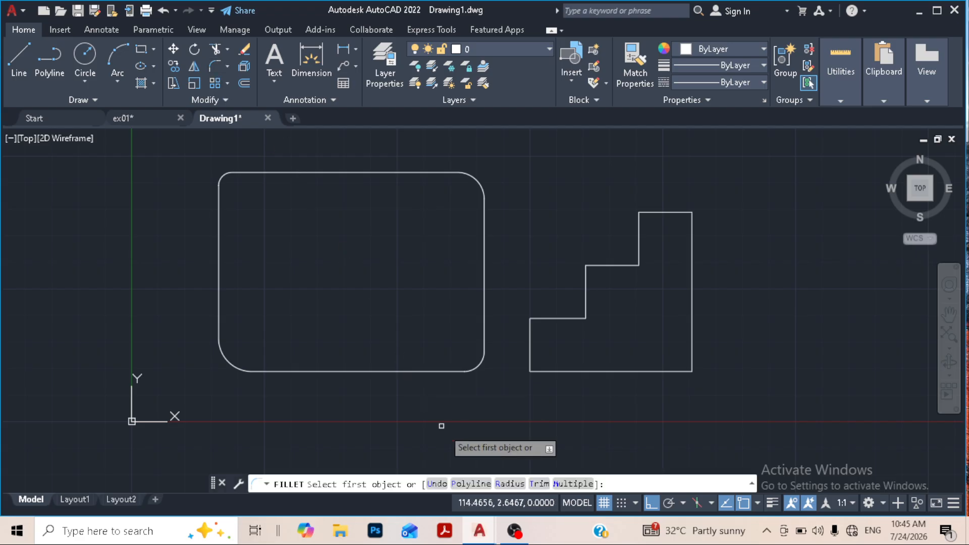
left_click(510, 483)
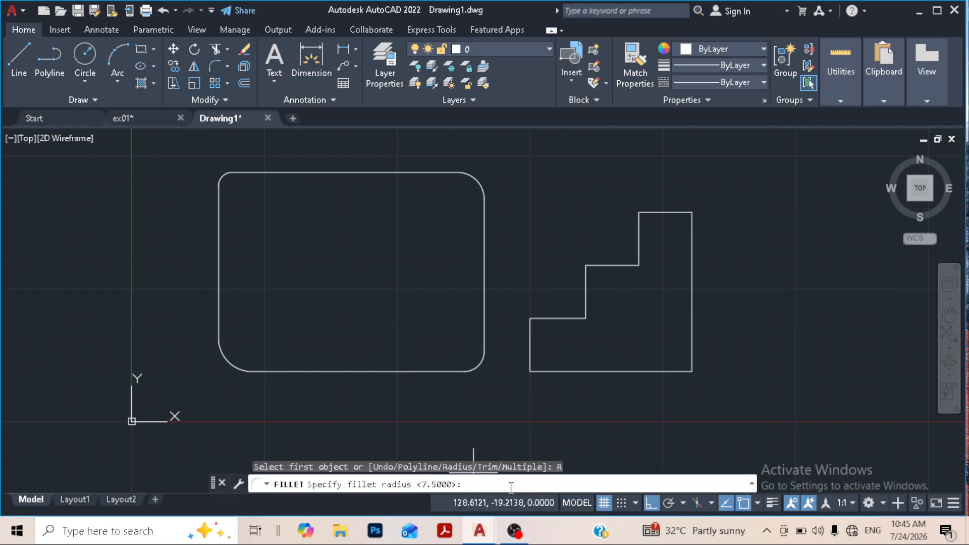
type("6")
key("Return")
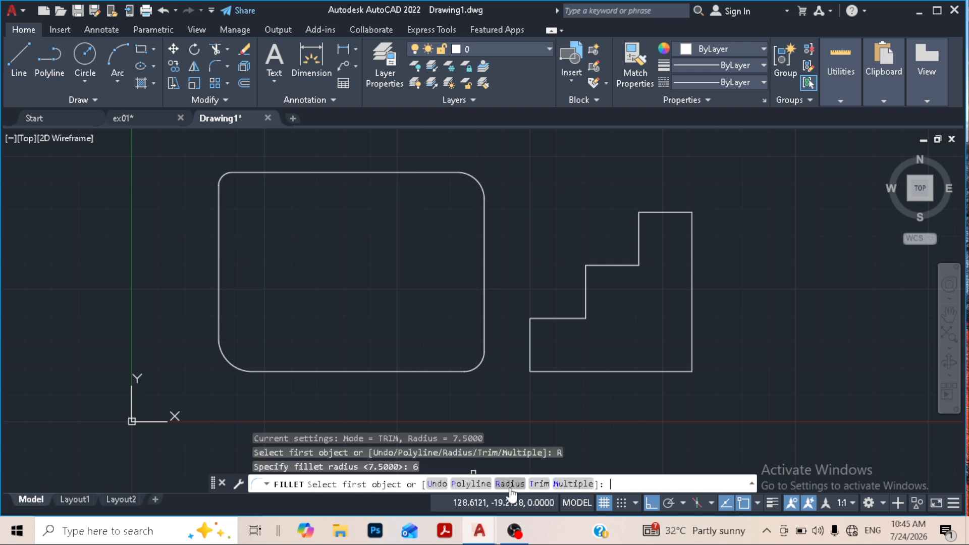
left_click(468, 483)
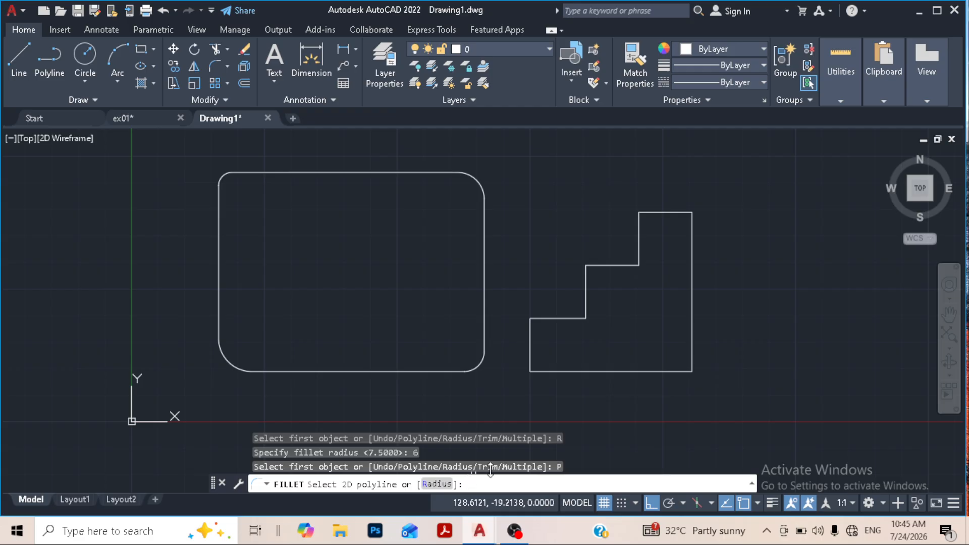
left_click(612, 372)
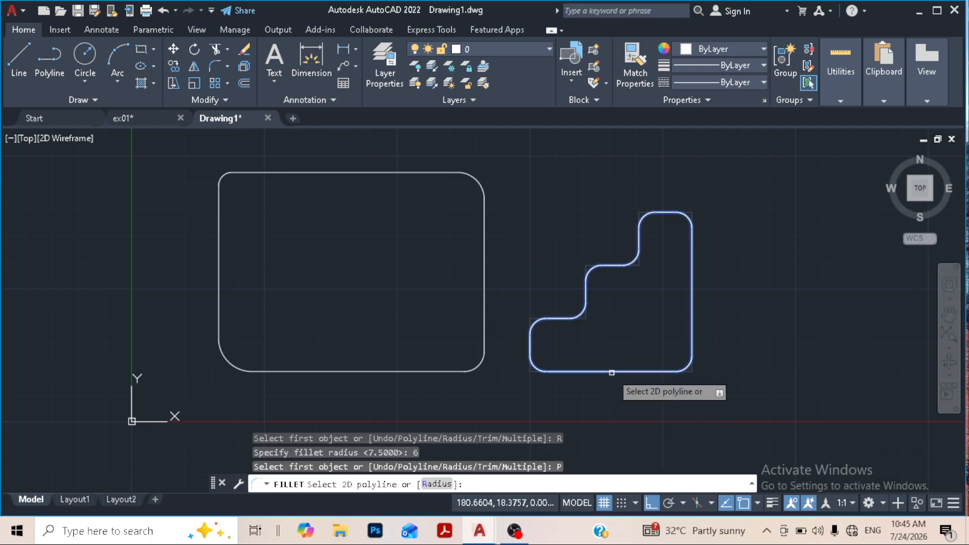
left_click(611, 372)
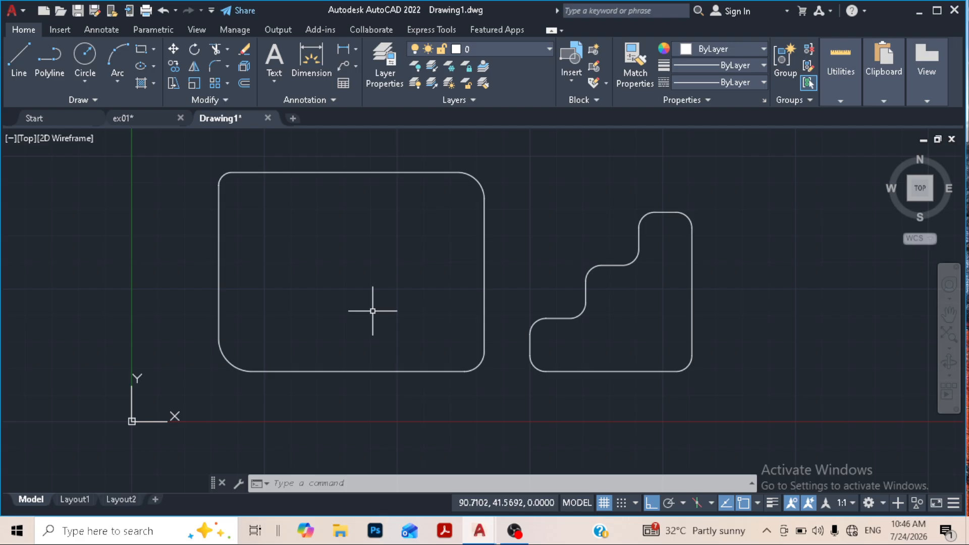
- Draw a horizontal line about 105 units long above and to the right of the stair-shaped polyline
scroll(470, 283, "down", 2)
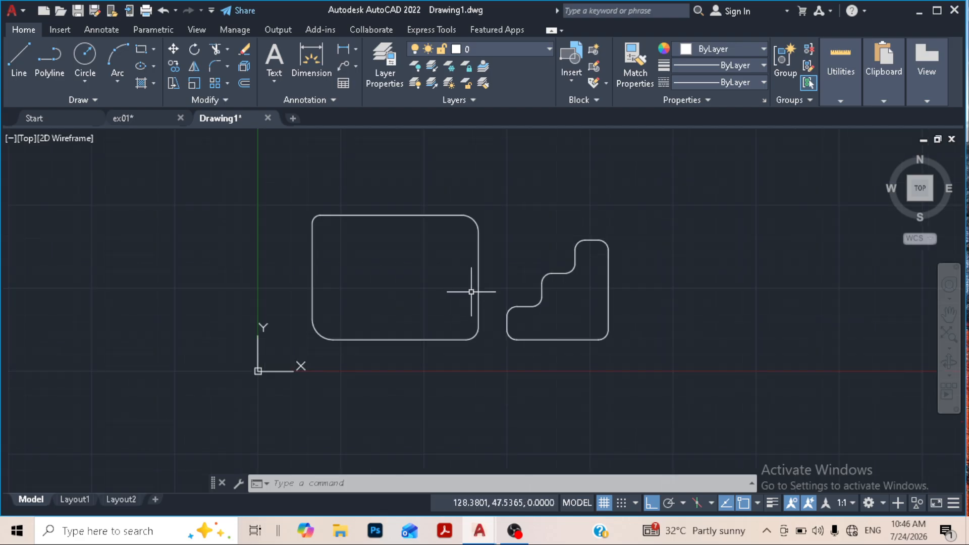
middle_click_drag(468, 288, 357, 295)
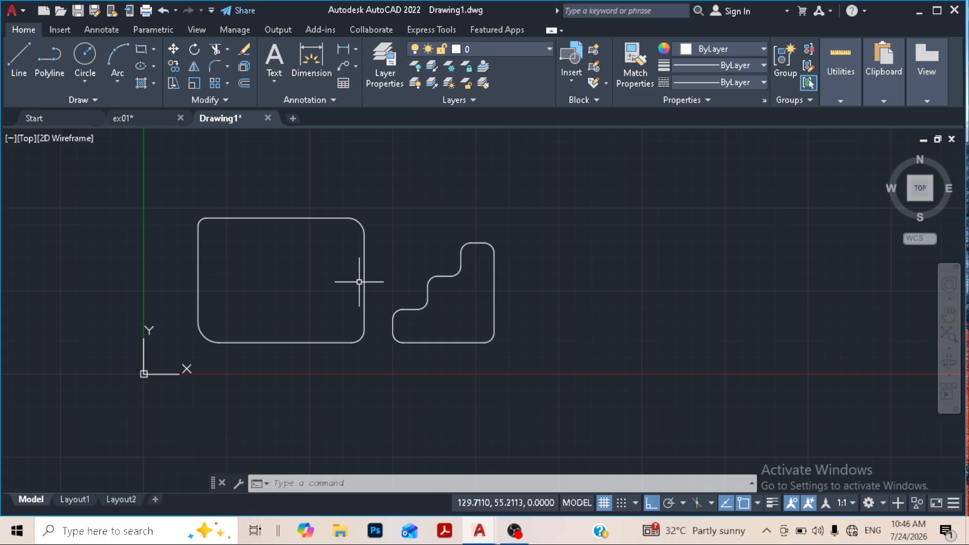
left_click(228, 67)
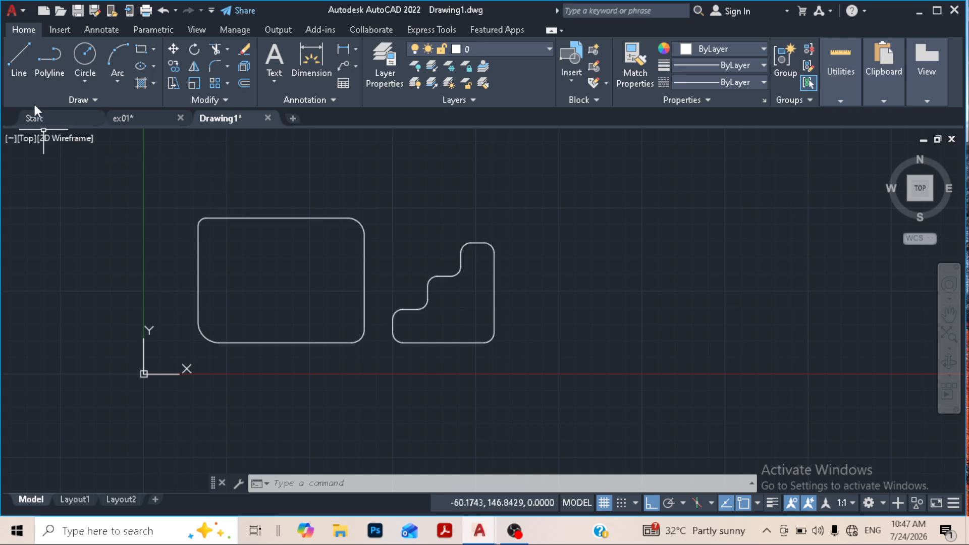
type("l")
key("Return")
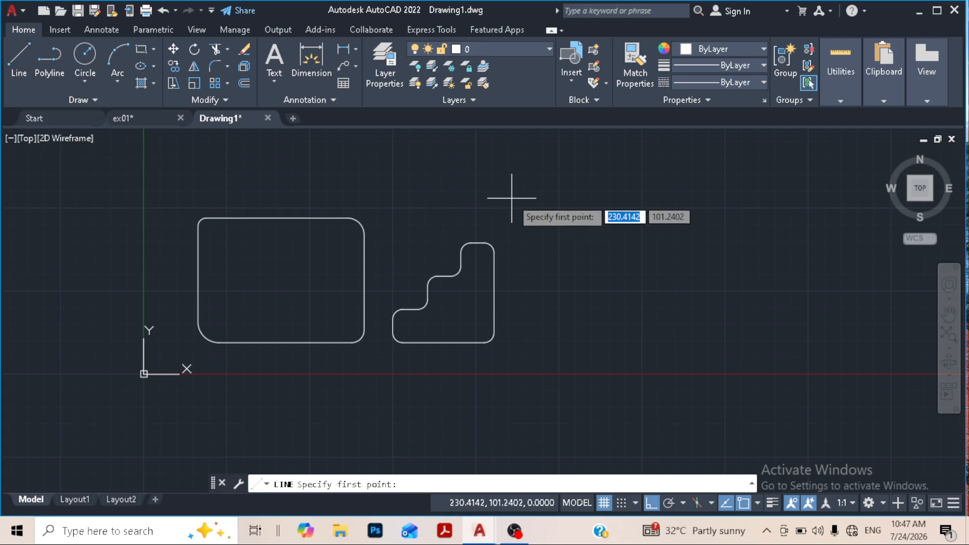
left_click(443, 185)
left_click(617, 188)
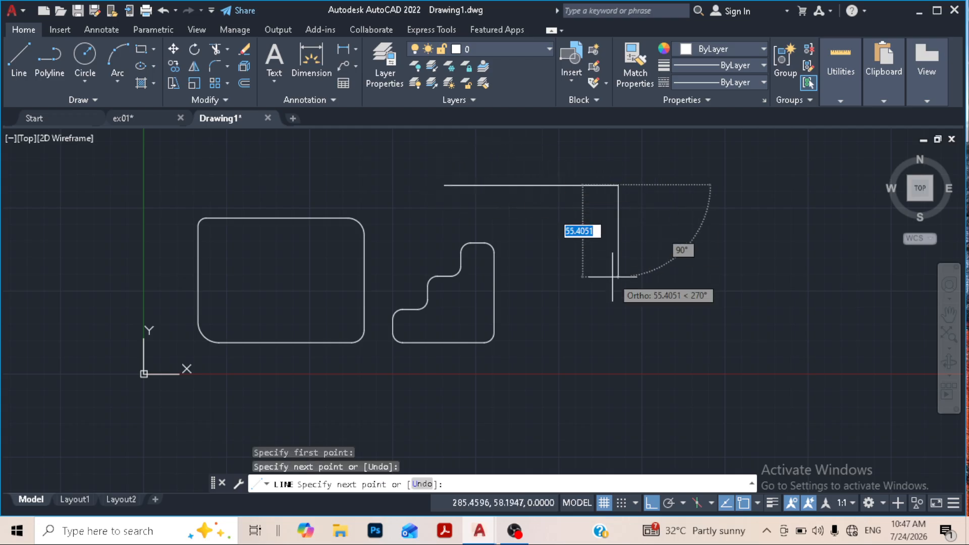
key("Return")
- Draw a separate vertical line below and to the right of the horizontal line, leaving a gap between them
left_click(712, 367)
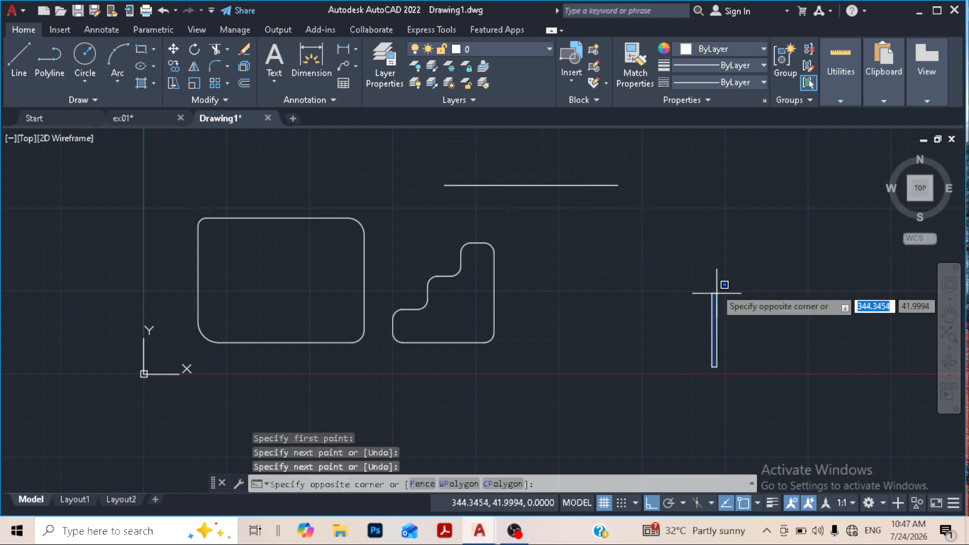
left_click(712, 267)
key("Return")
left_click(712, 351)
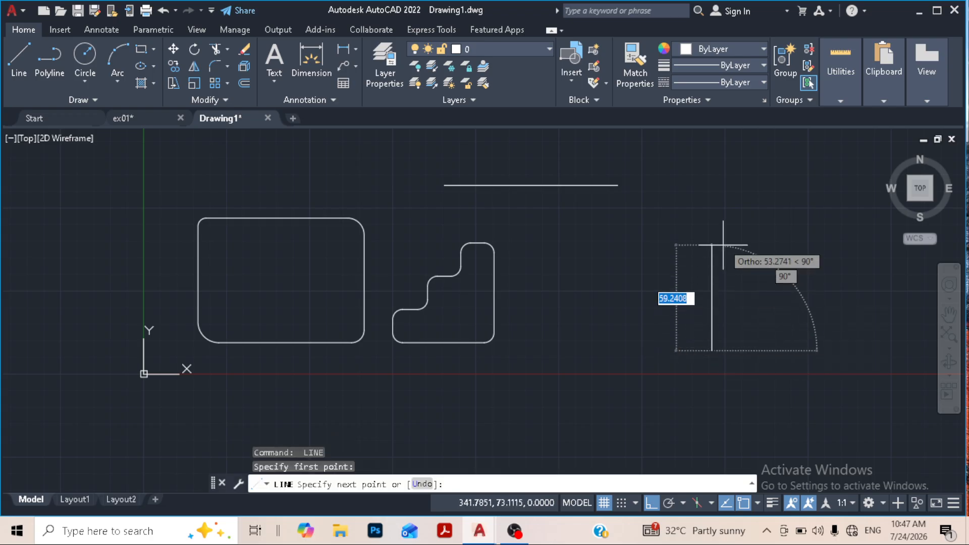
left_click(712, 228)
right_click(798, 211)
left_click(823, 217)
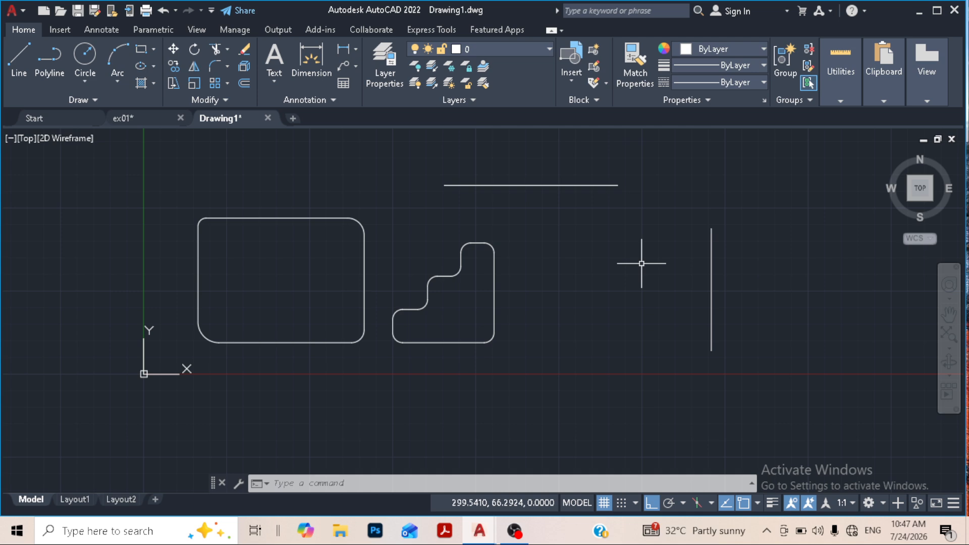
- Fillet the separate horizontal and vertical lines with a radius of 0 so they meet at a sharp corner
type("f")
key("Return")
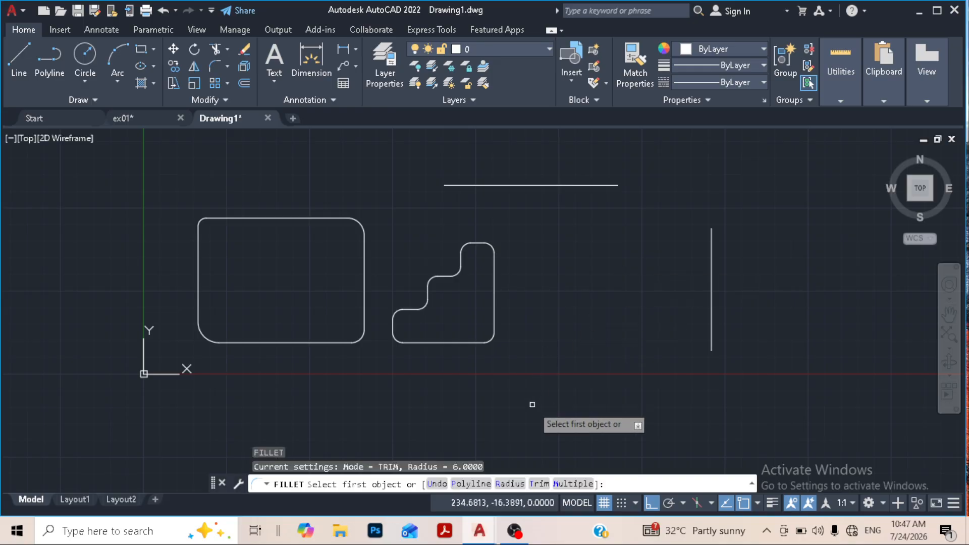
left_click(511, 483)
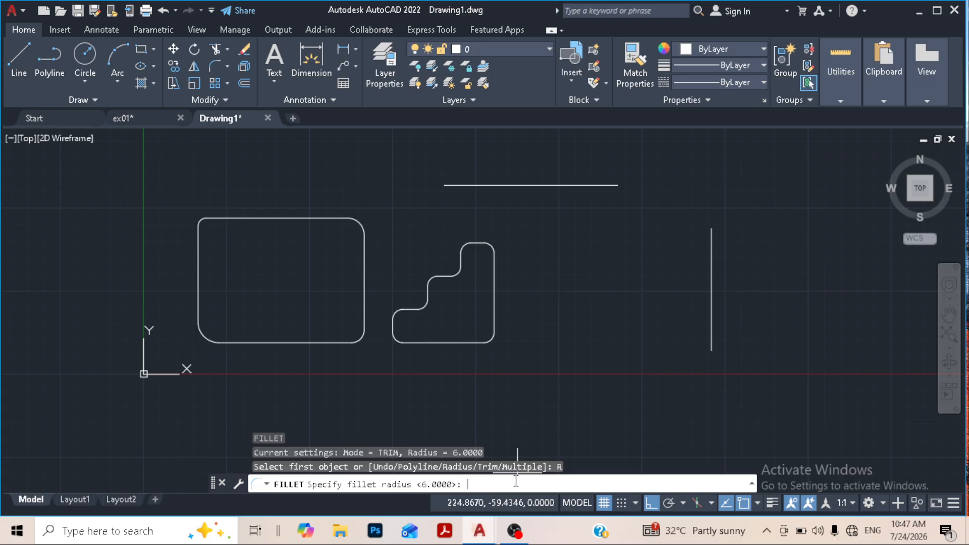
type("0")
key("Return")
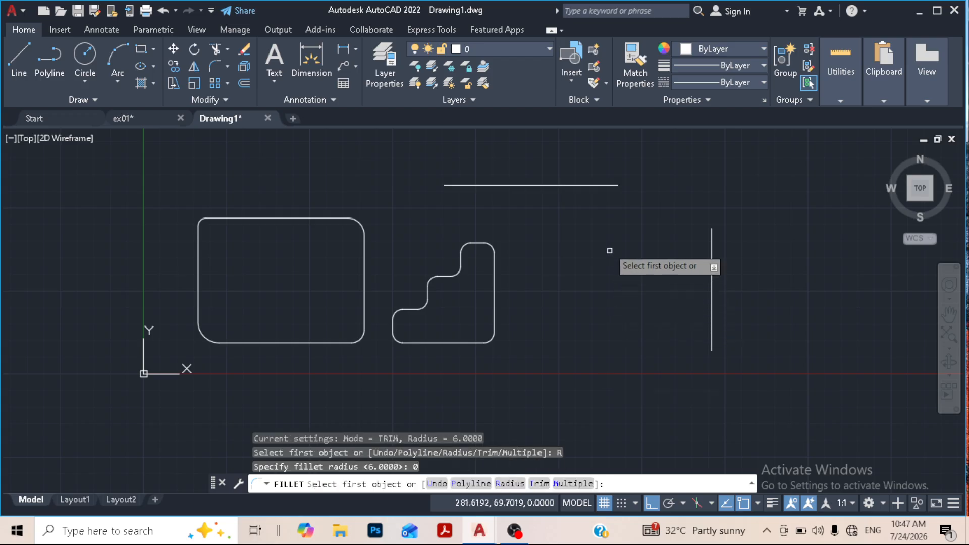
left_click(599, 185)
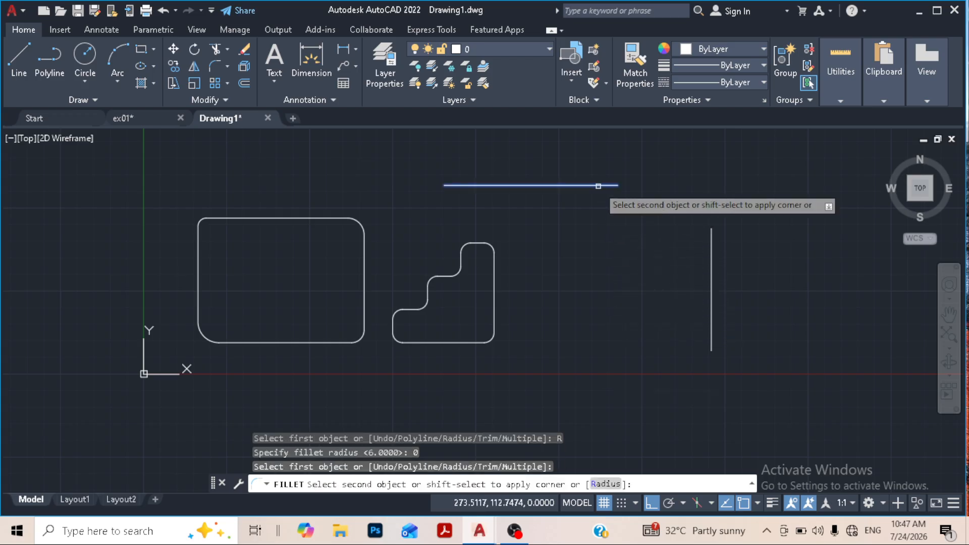
left_click(711, 255)
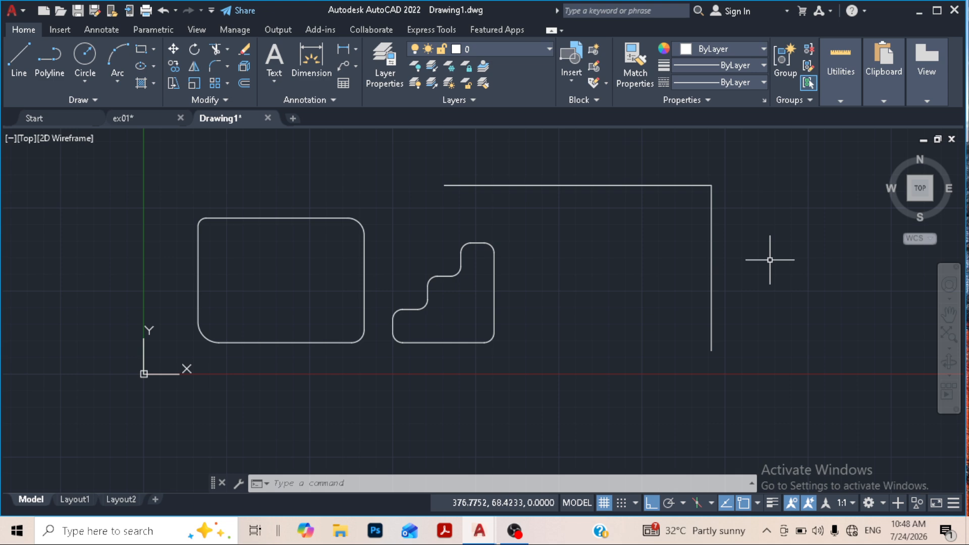
left_click(229, 49)
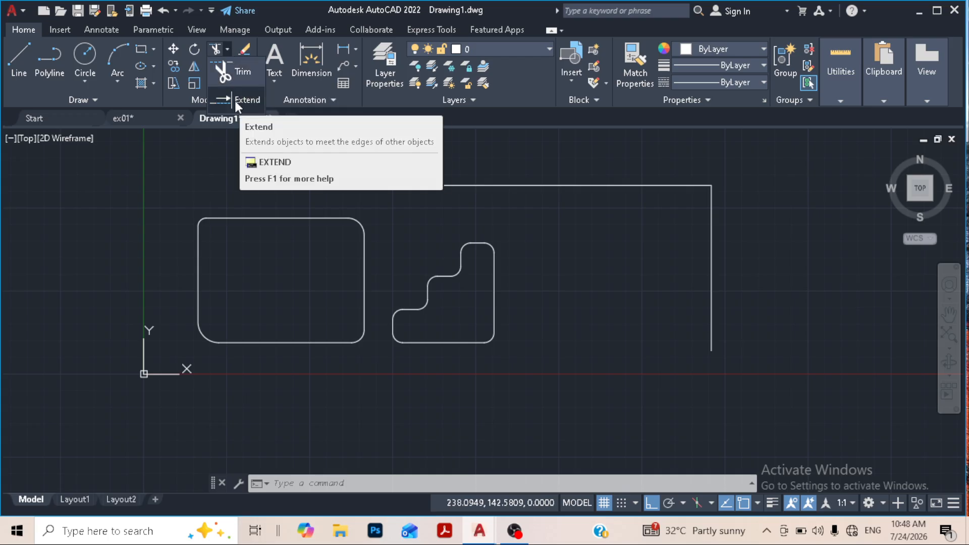
left_click(227, 66)
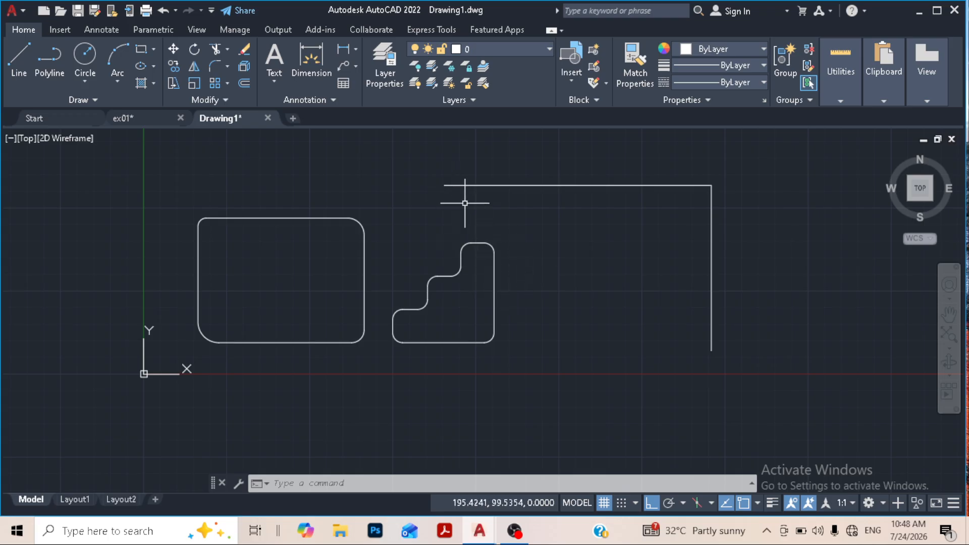
- Move the two joined lines horizontally about 72 units to the right, using the vertical line's lower endpoint as base point
left_click(732, 362)
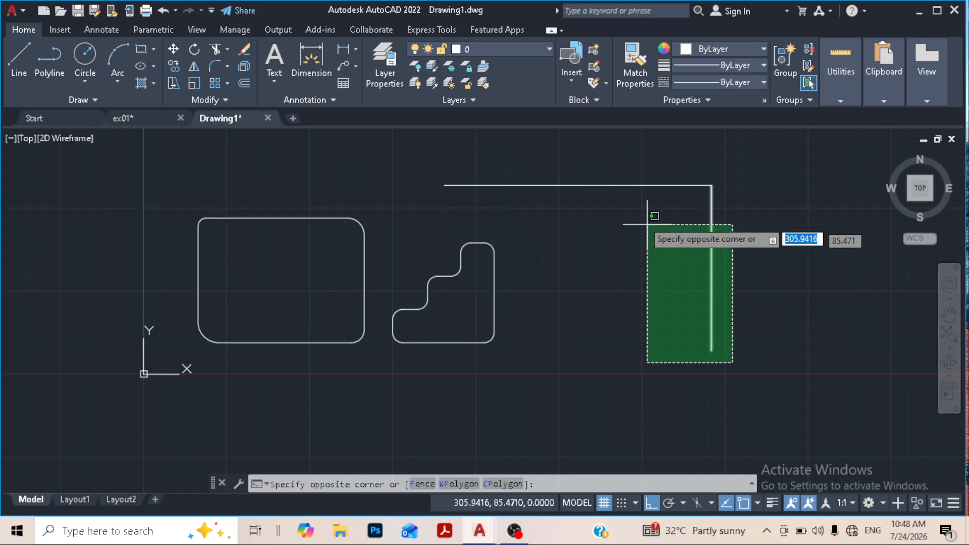
left_click(575, 159)
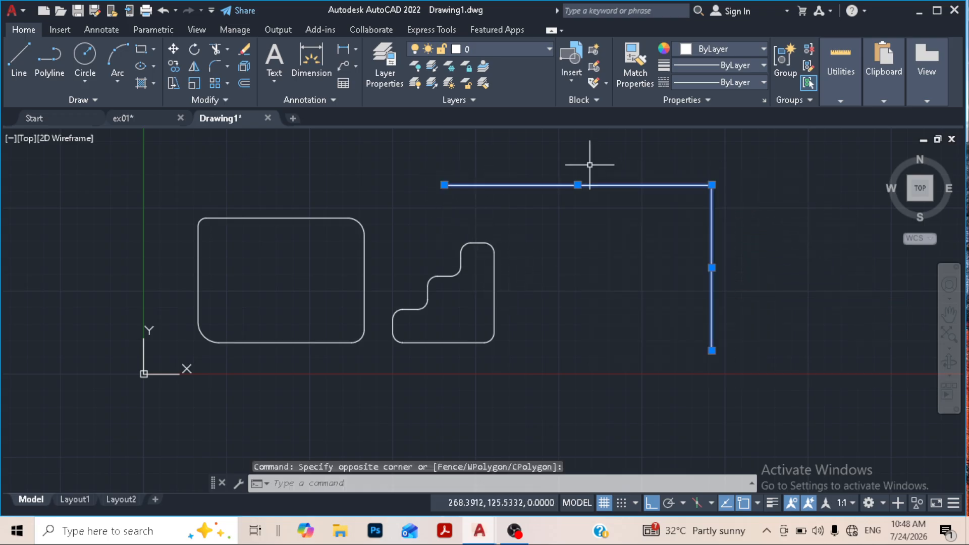
left_click(174, 51)
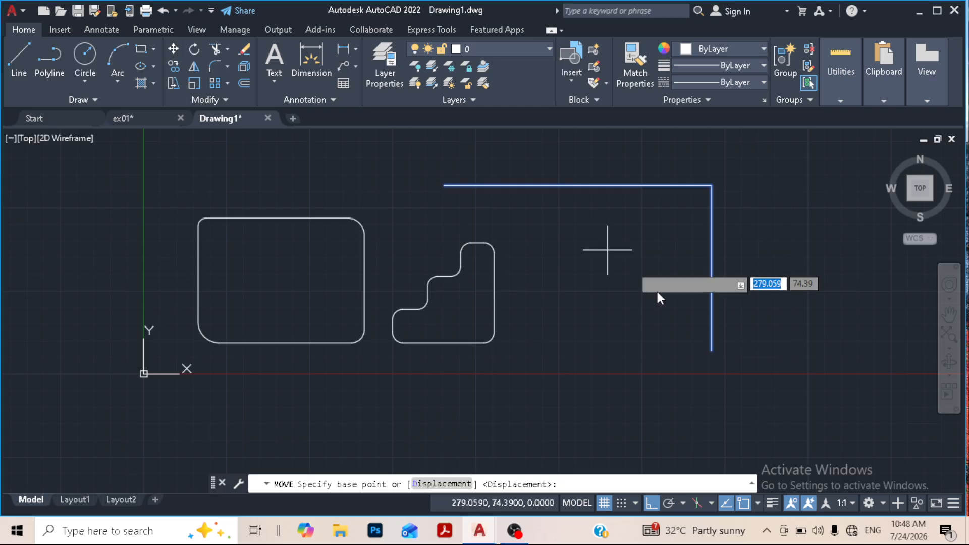
left_click(711, 350)
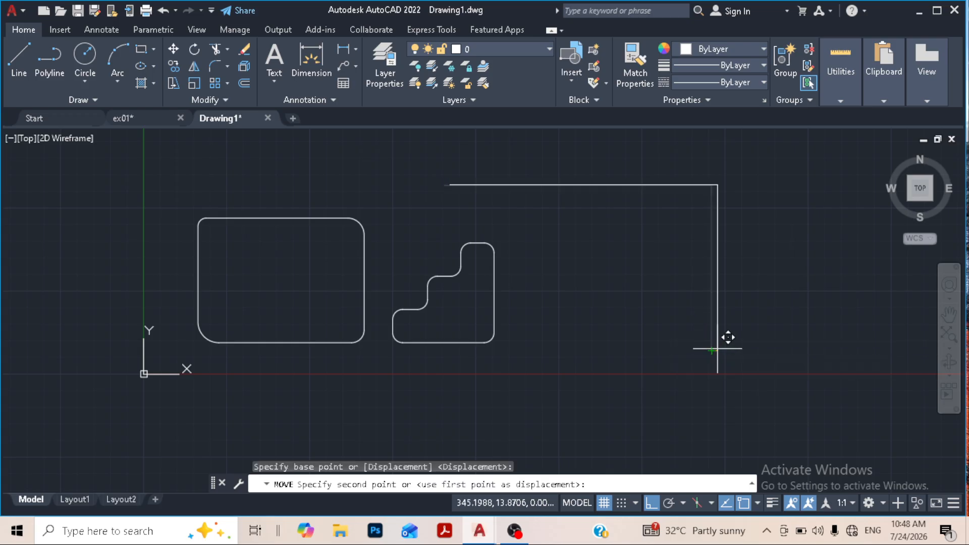
left_click(842, 342)
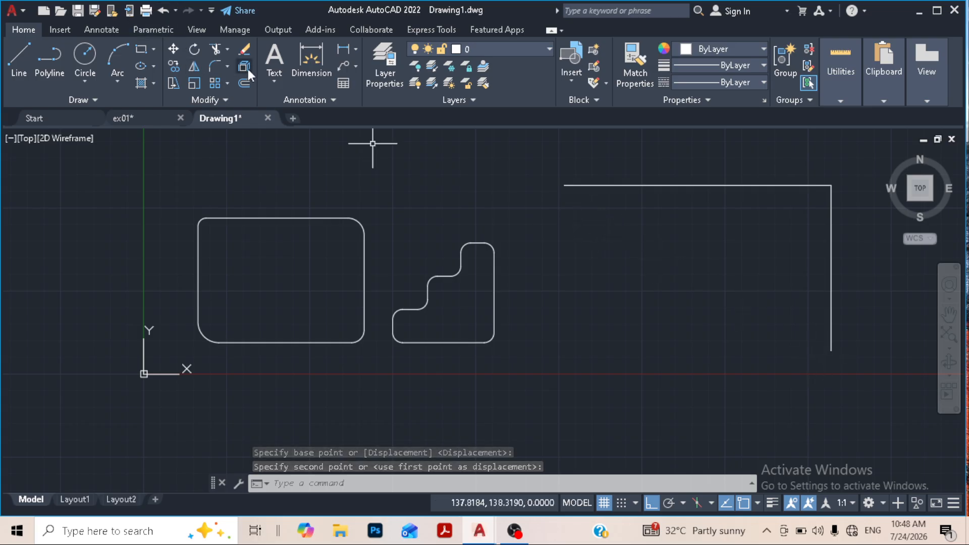
- Use Blend Curves to connect the horizontal line's left end to the vertical line's lower end, and inspect the spline
left_click(226, 66)
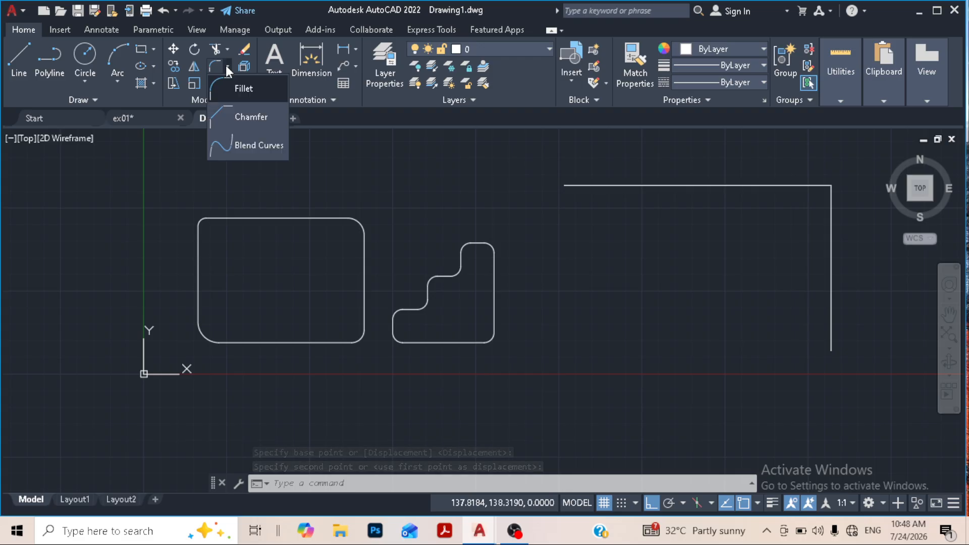
left_click(243, 146)
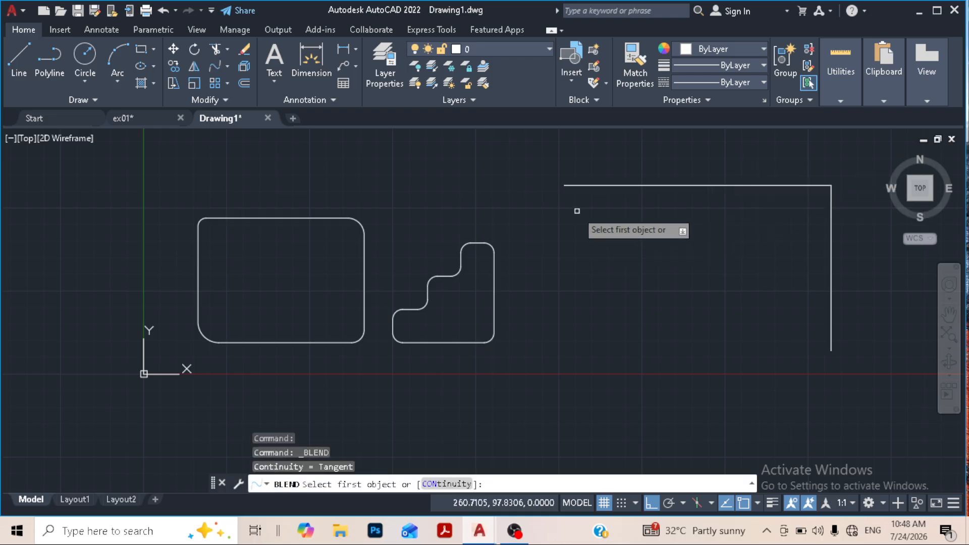
left_click(571, 185)
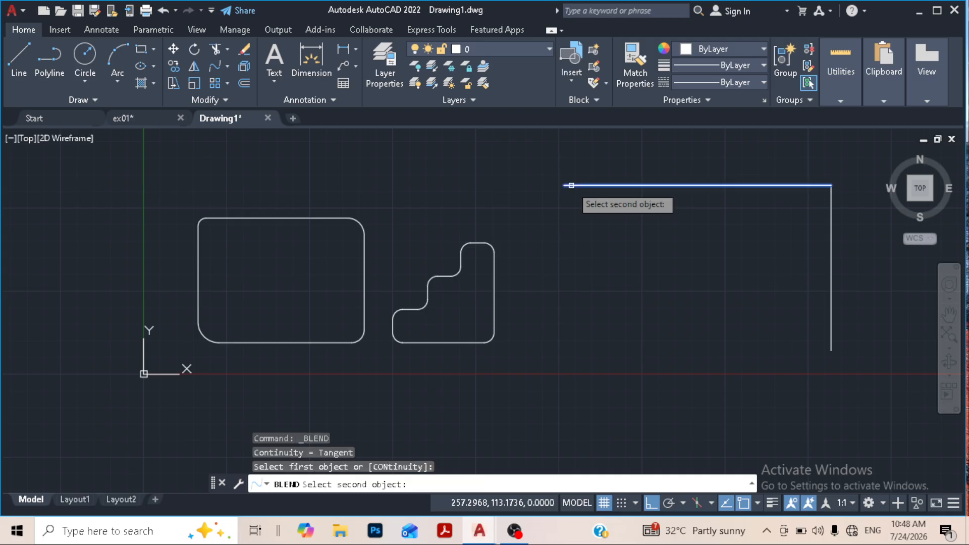
left_click(830, 331)
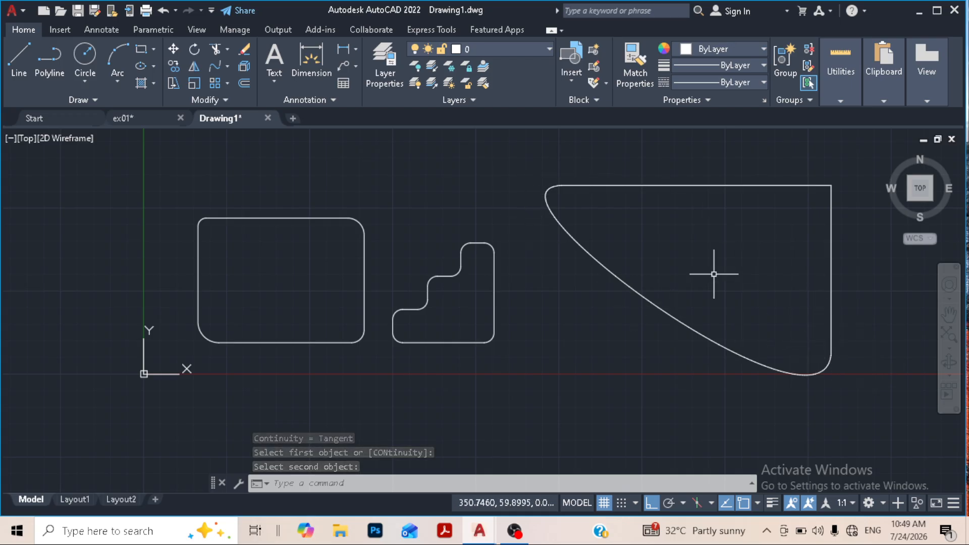
left_click(652, 303)
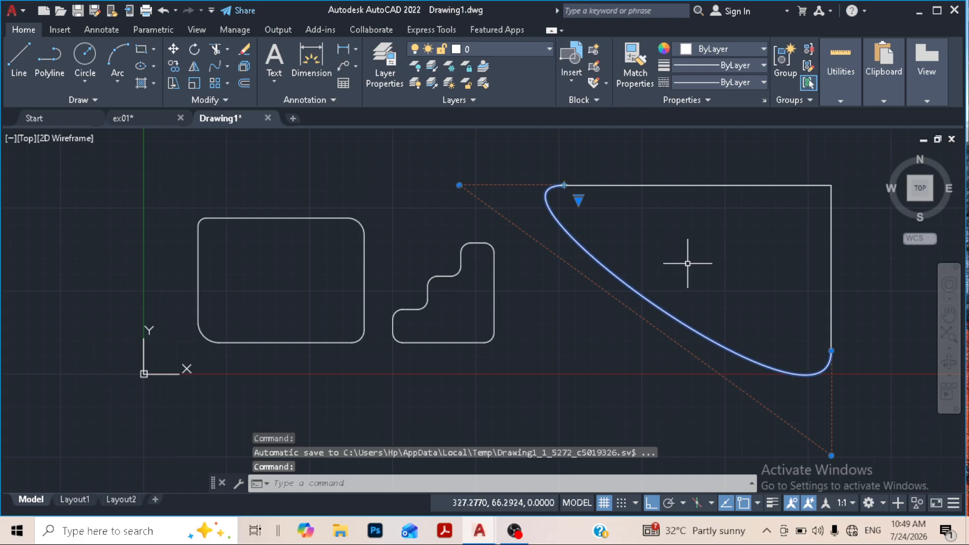
key("Escape")
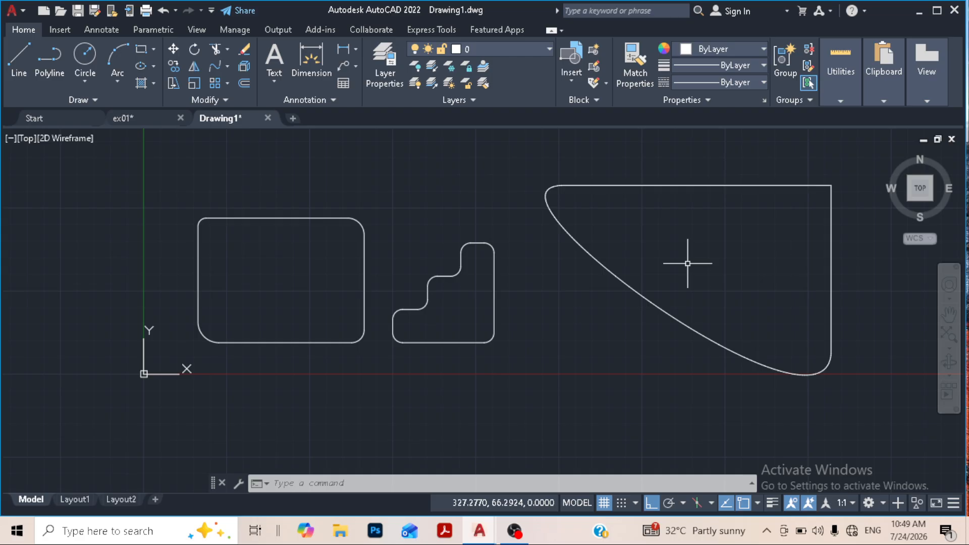
- Draw a three-point arc bulging upward above the rounded rectangle and the stair-shaped polyline, with Ortho turned off
mouse_move(456, 240)
middle_mouse_down()
mouse_move(420, 327)
mouse_move(465, 336)
middle_mouse_up()
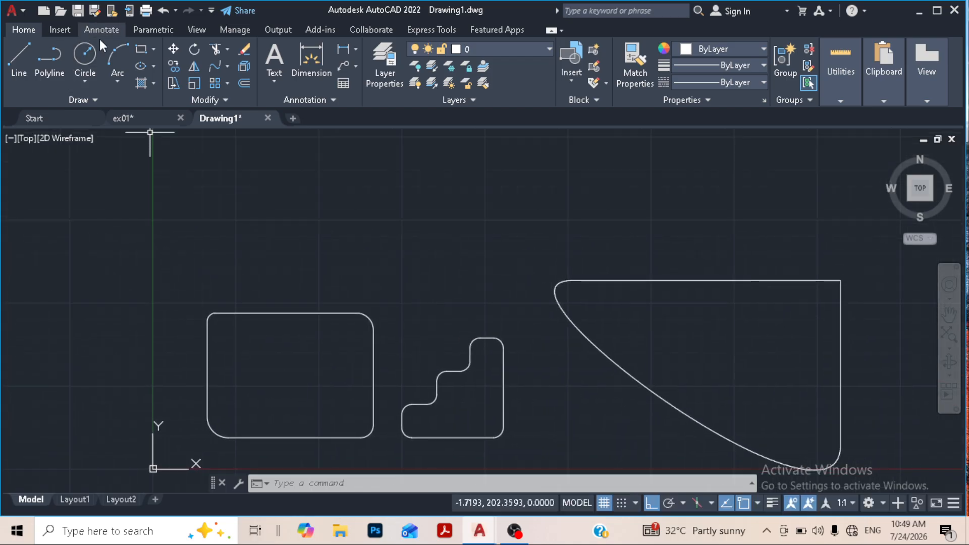
left_click(108, 56)
left_click(320, 259)
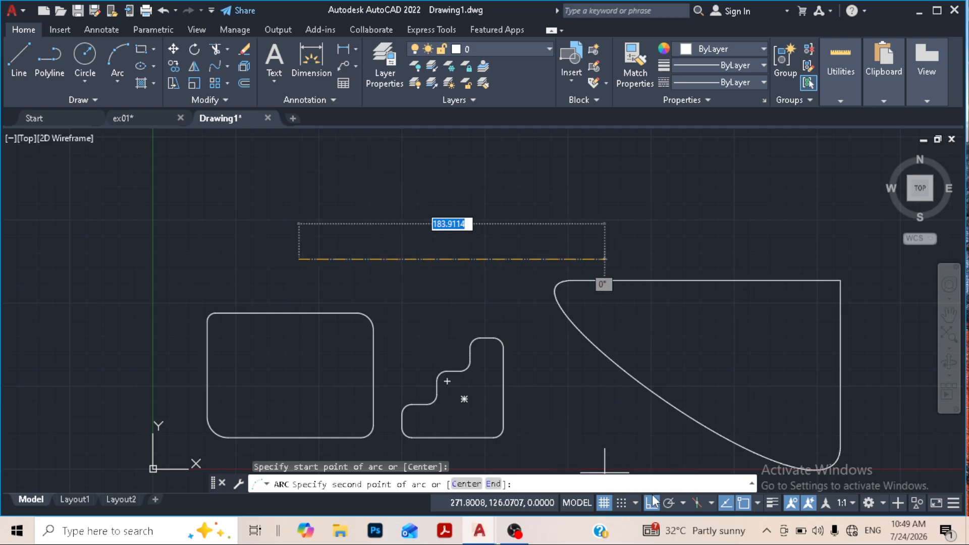
left_click(652, 502)
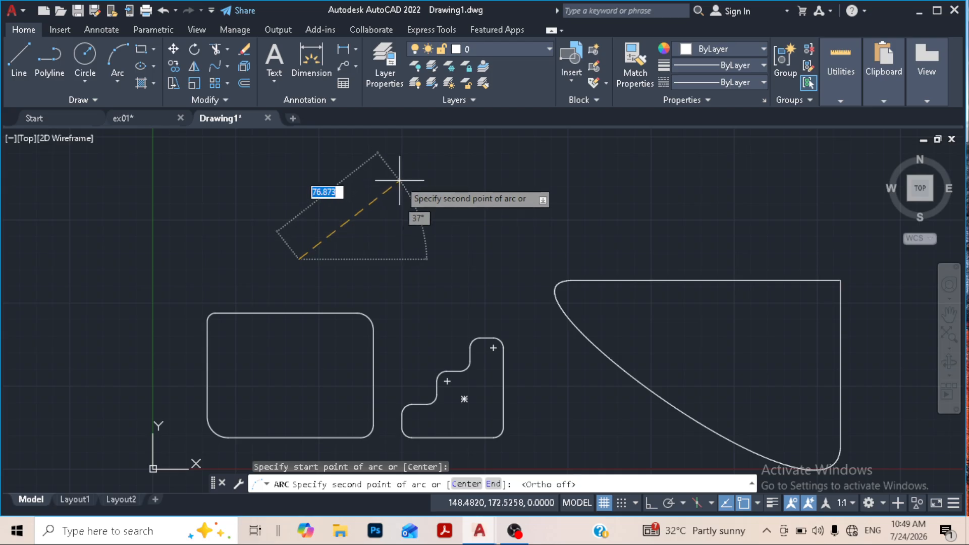
left_click(398, 179)
left_click(548, 185)
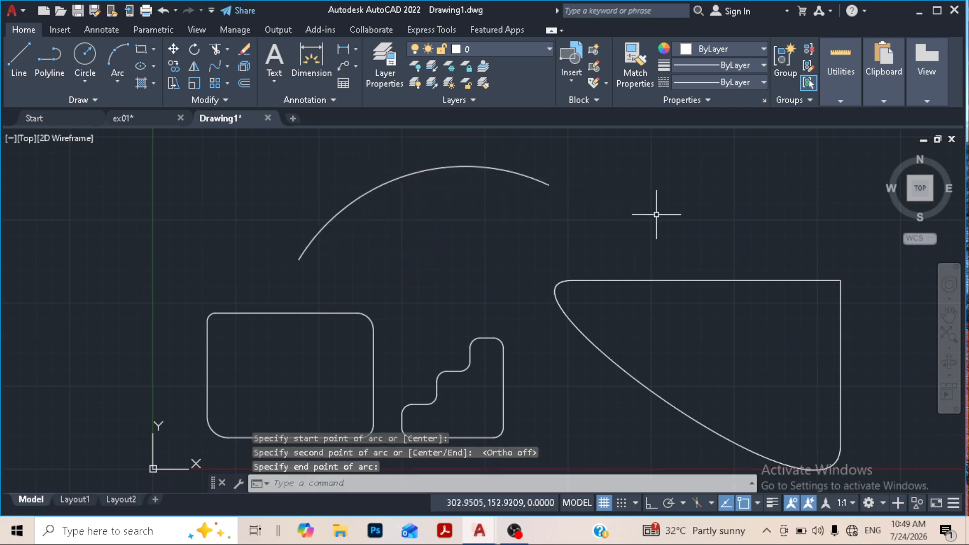
- Draw a nearly horizontal line to the right of the arc, above the blended shape, leaving a gap to the arc
left_click(19, 58)
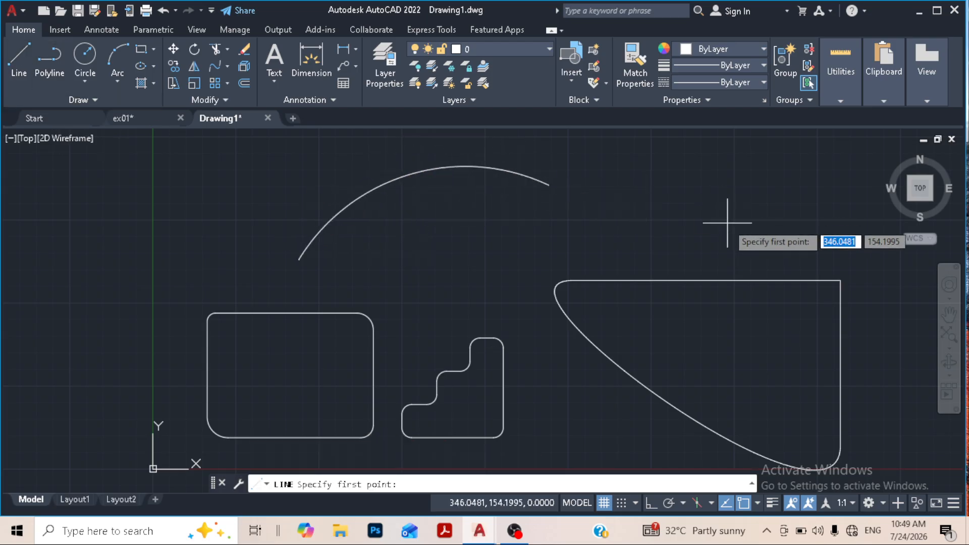
left_click(713, 234)
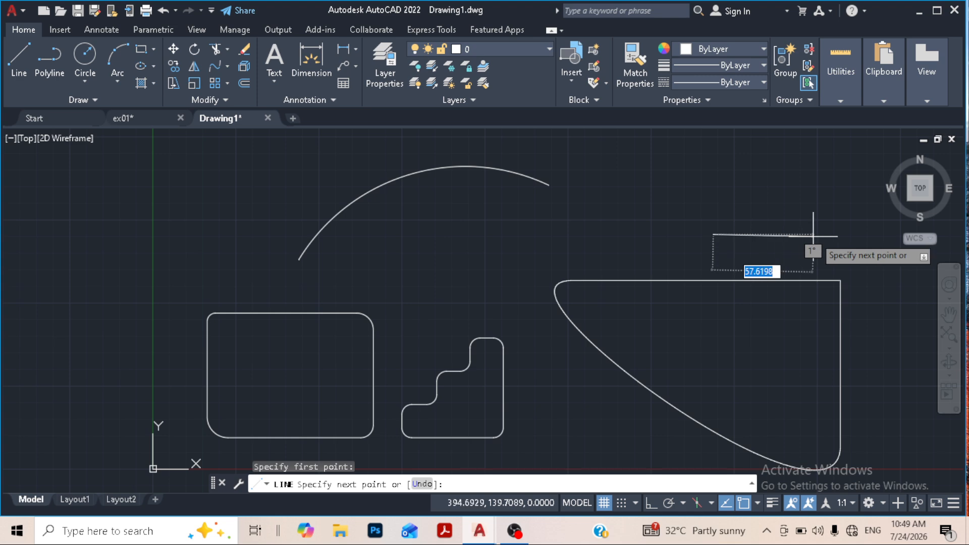
left_click(880, 238)
right_click(767, 198)
left_click(783, 206)
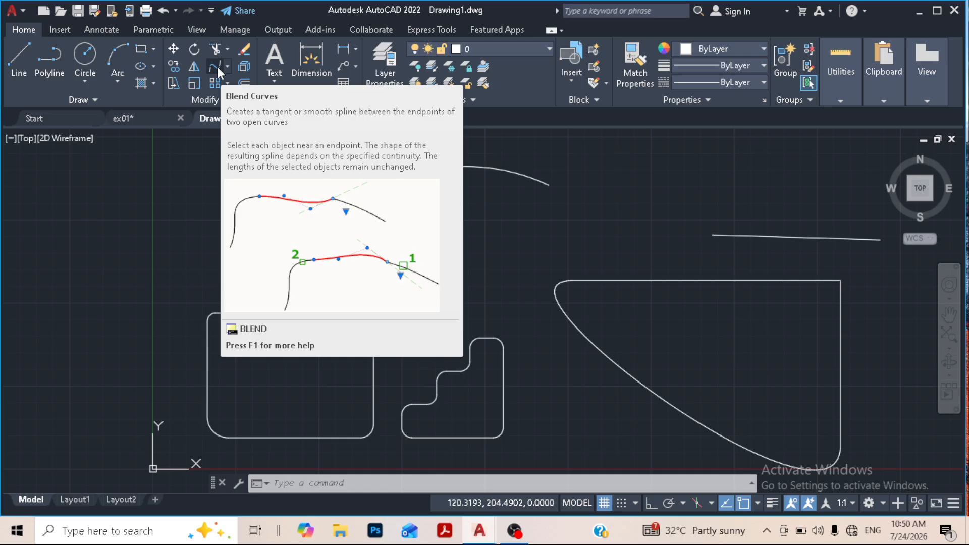
- Use Blend Curves to join the arc's right end to the new line's left end, and inspect the spline
left_click(217, 67)
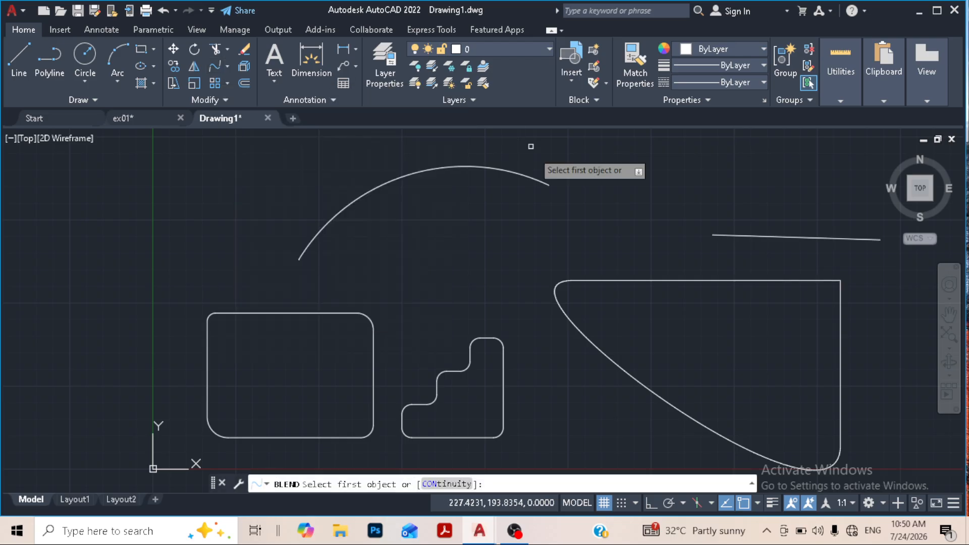
left_click(545, 187)
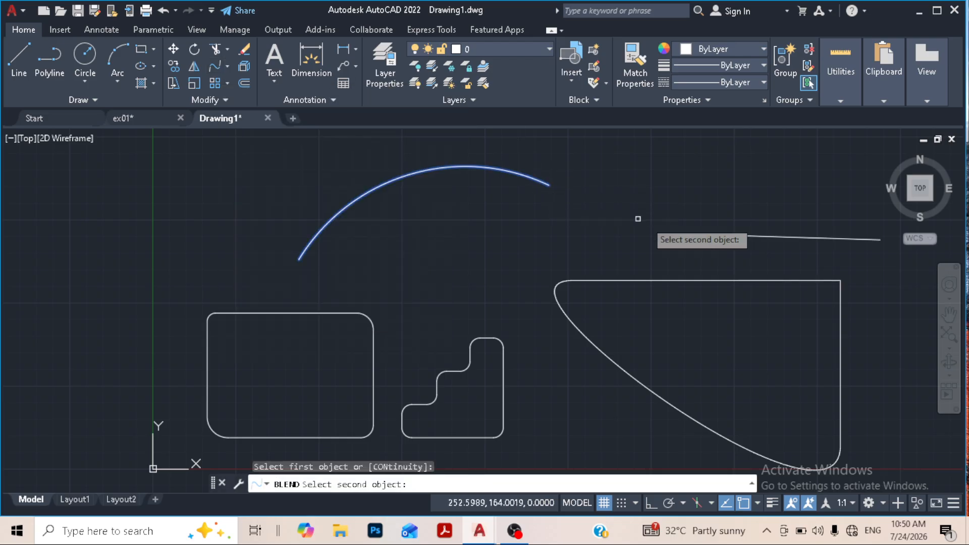
left_click(724, 236)
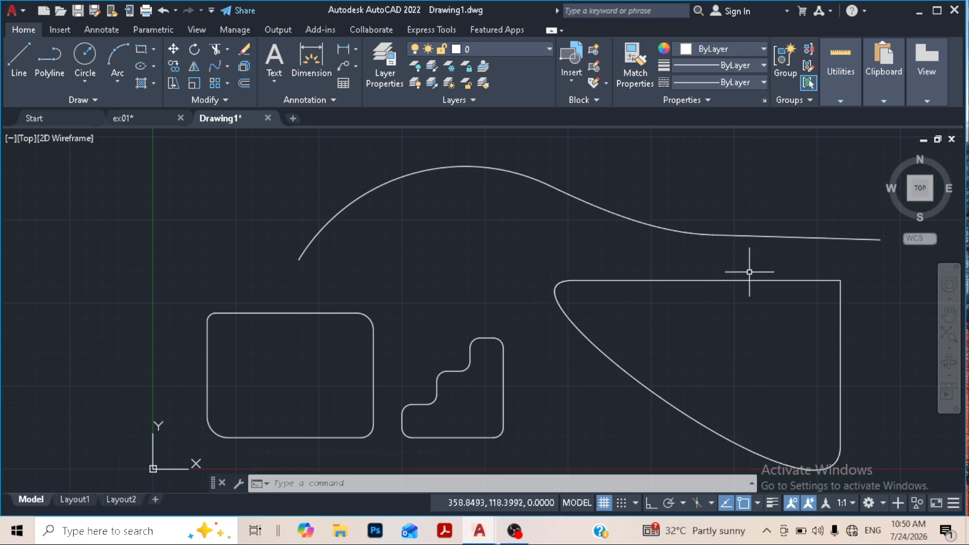
left_click(653, 225)
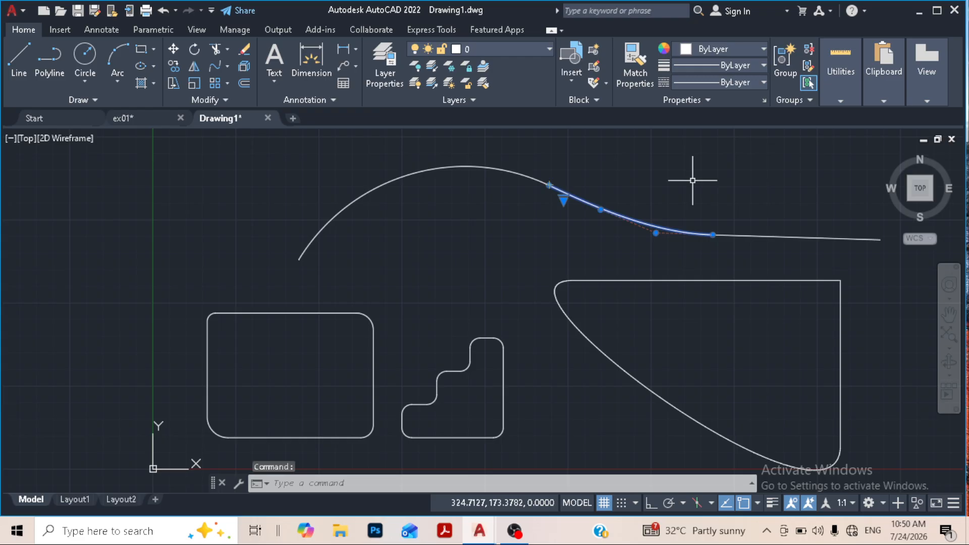
key("Escape")
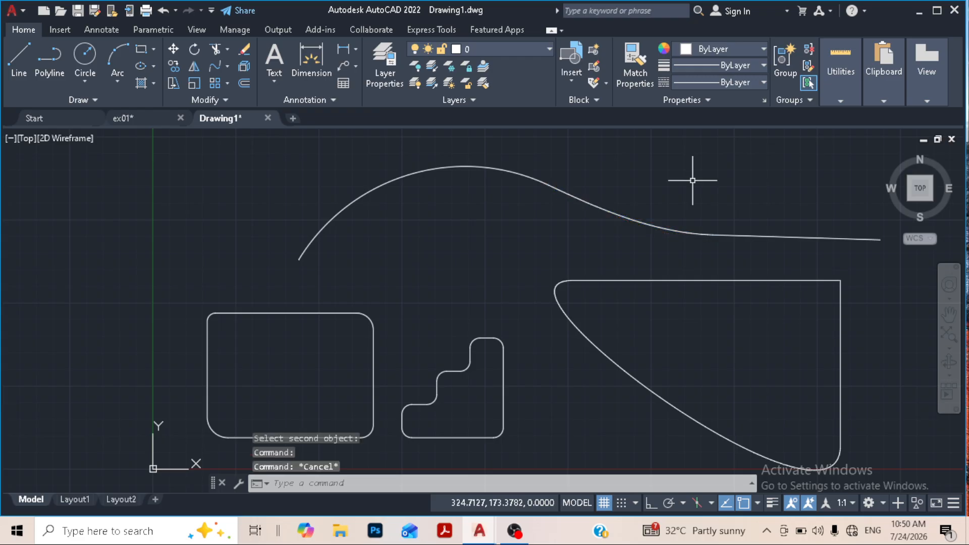
left_click(228, 68)
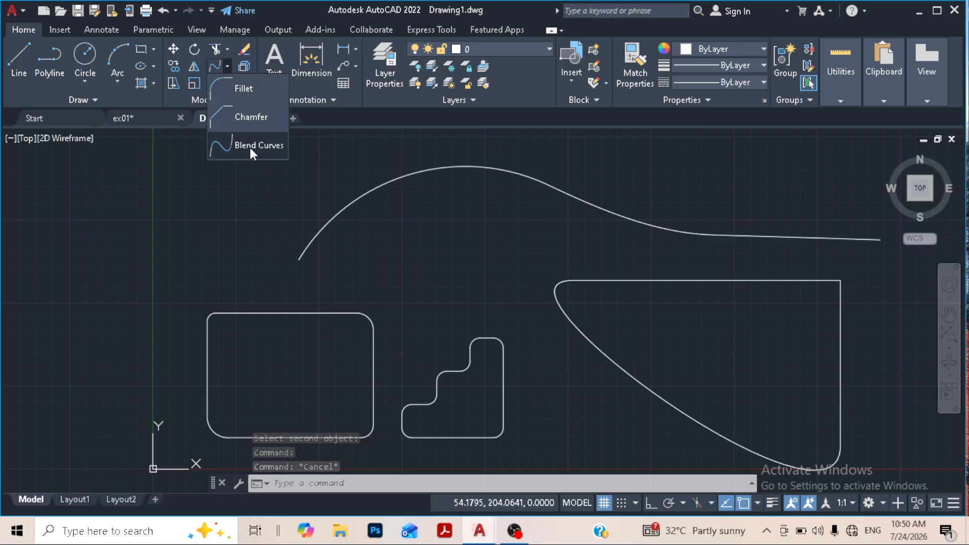
left_click(251, 145)
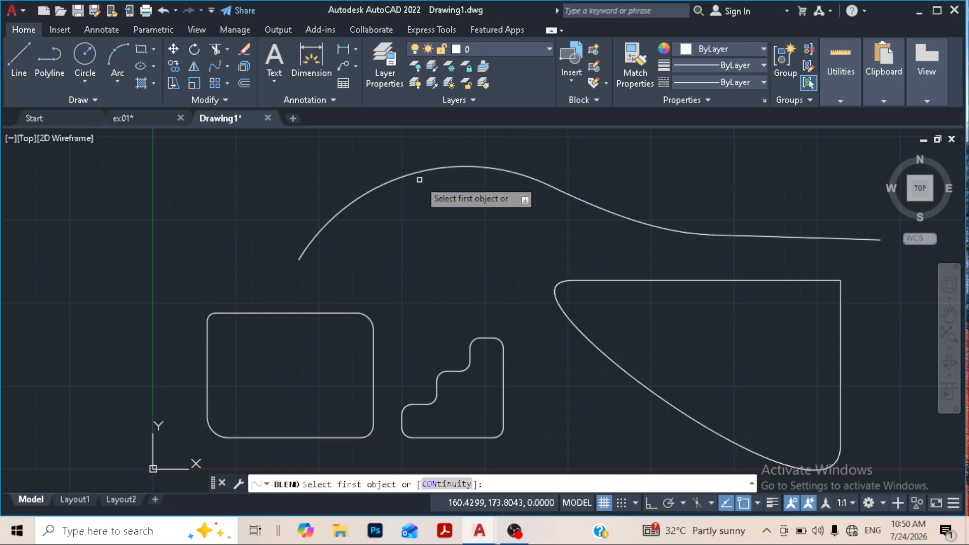
key("Escape")
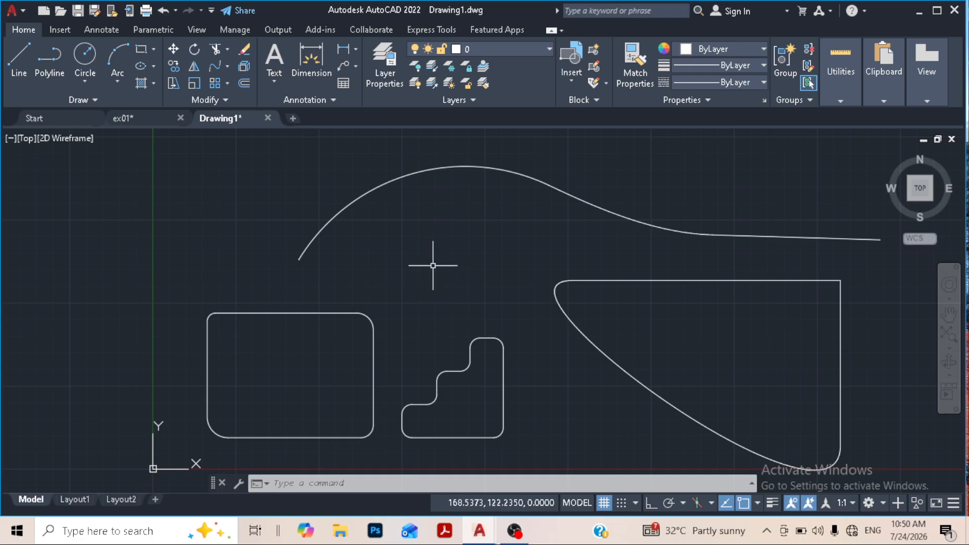
- Erase the rounded rectangle, the stair-shaped polyline and both blended curve shapes from the drawing
scroll(433, 265, "down", 4)
left_click(302, 194)
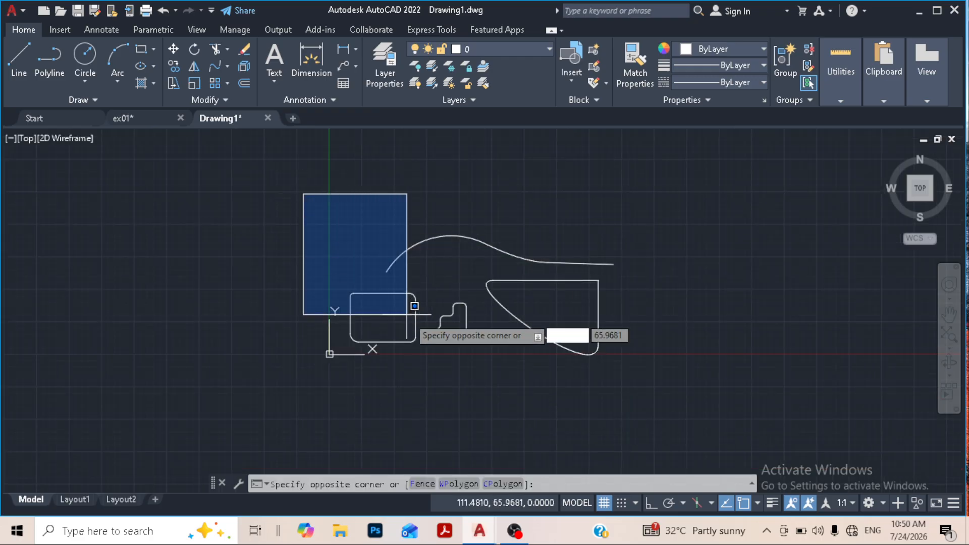
left_click(665, 406)
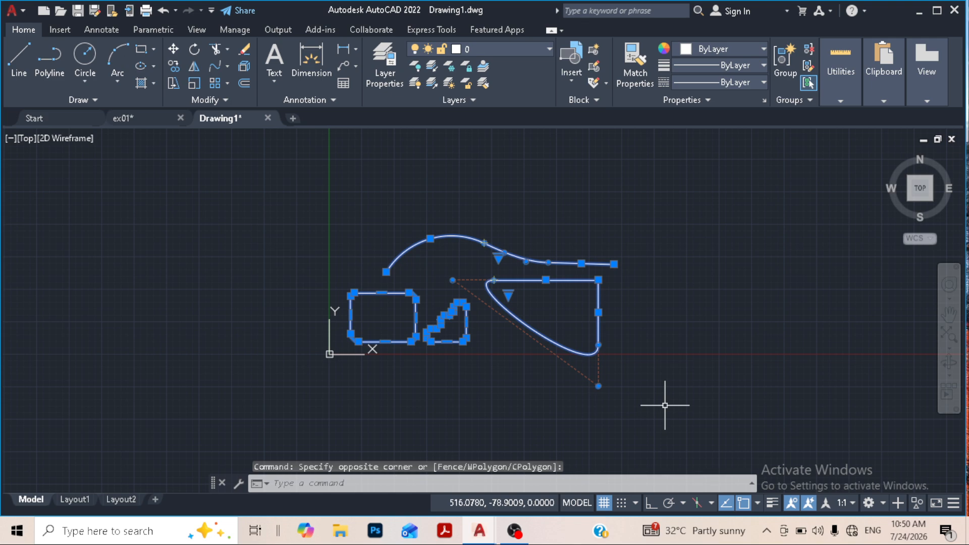
key("Delete")
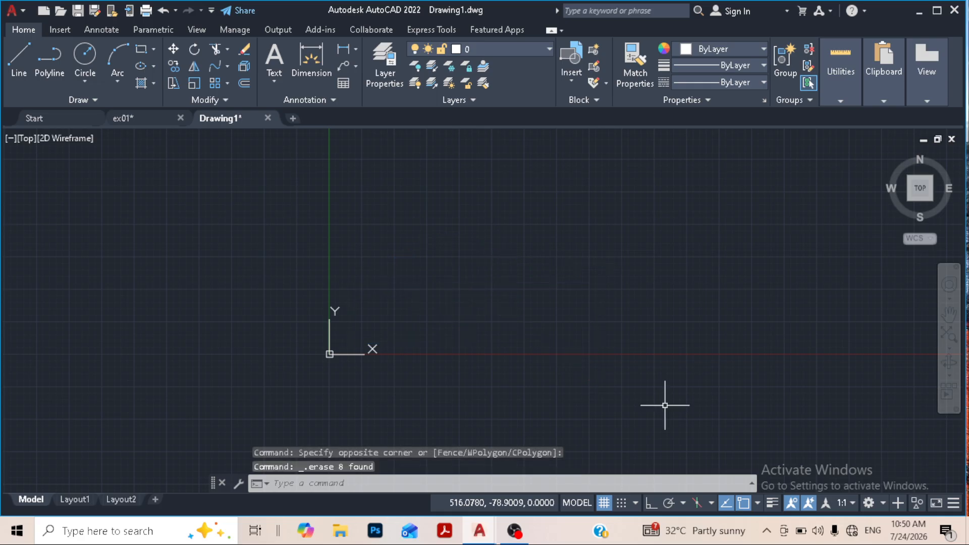
- Draw a circle with a radius of 15 just above and to the right of the origin
scroll(350, 343, "up", 4)
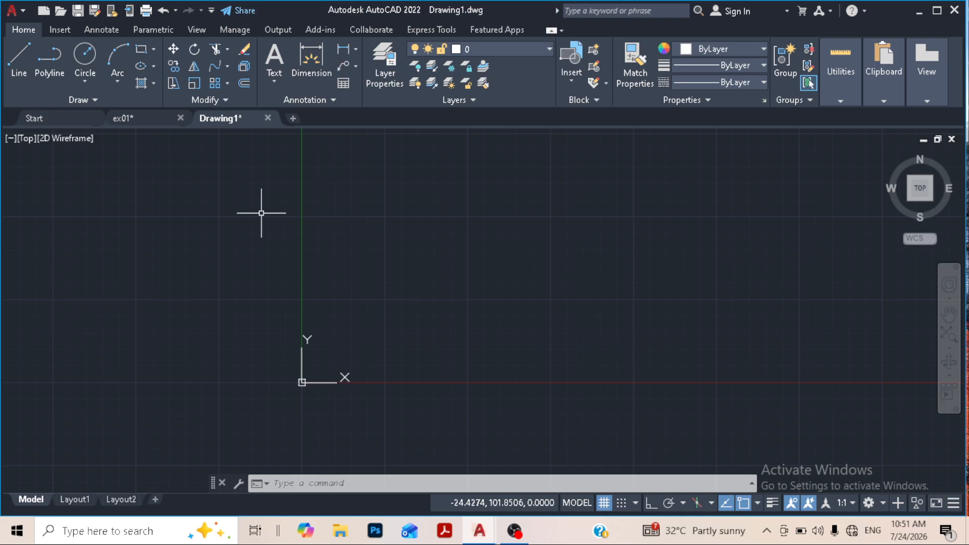
left_click(226, 84)
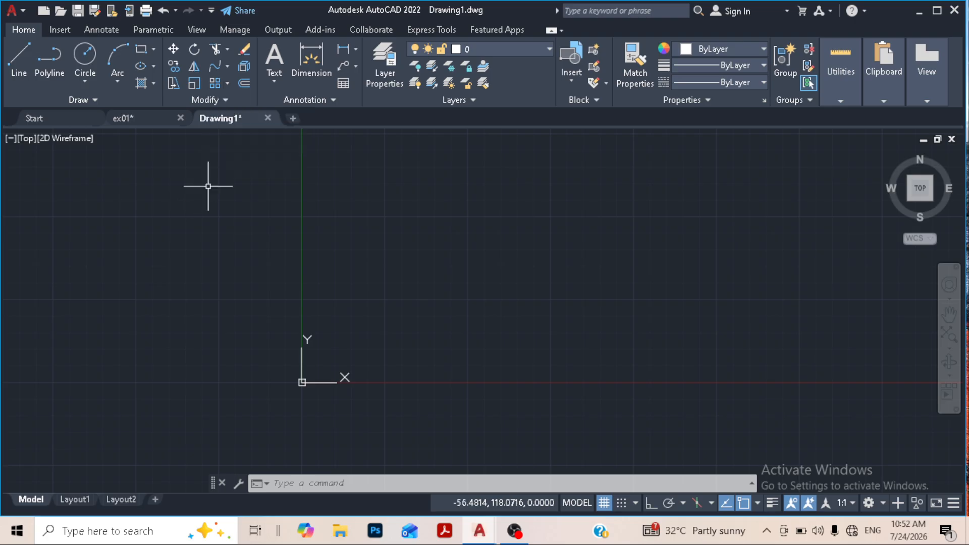
left_click(84, 54)
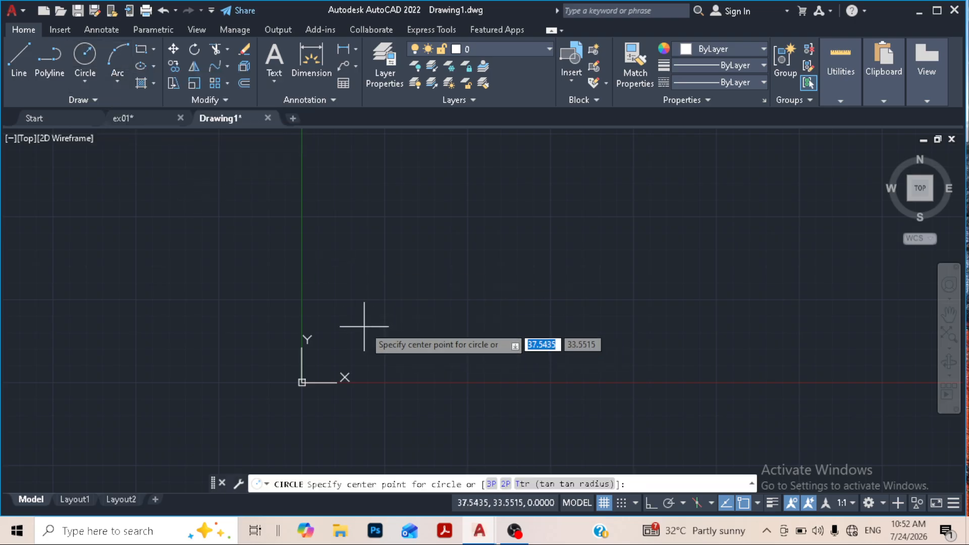
left_click(368, 323)
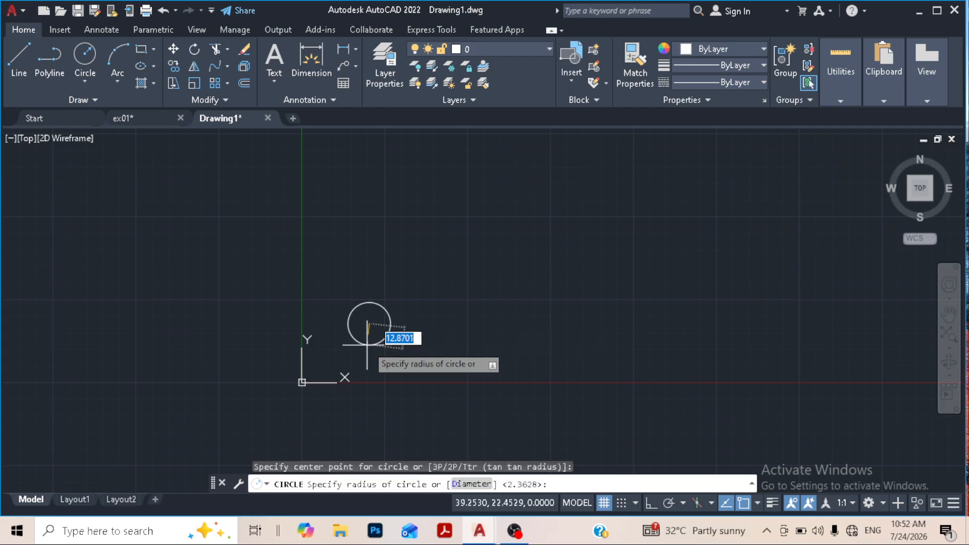
type("15")
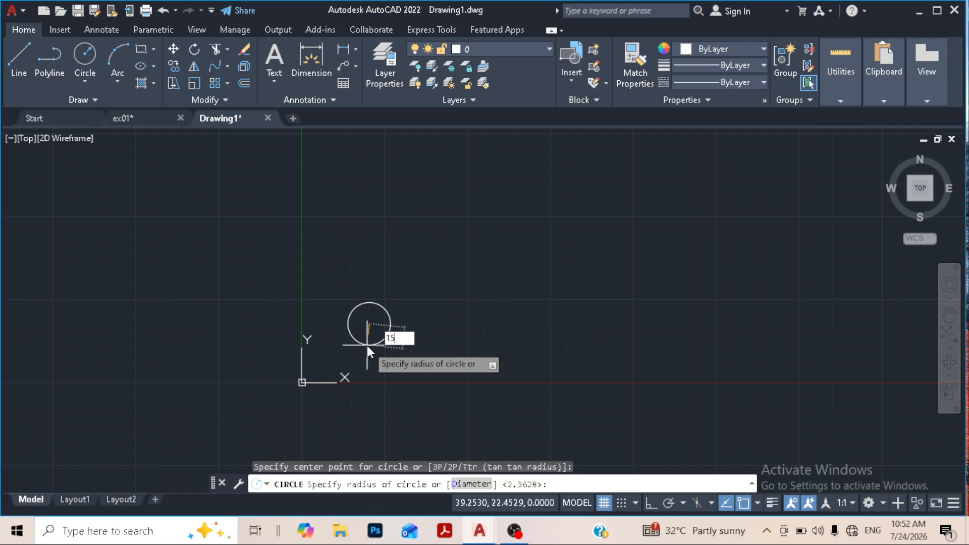
key("Return")
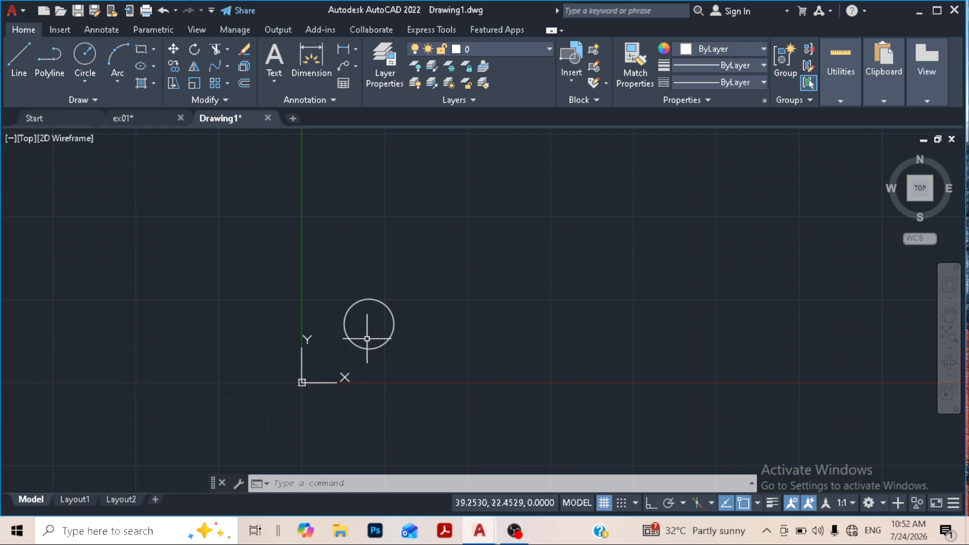
- Create a Rectangular Array from the circle with the default four columns and three rows
left_click(228, 83)
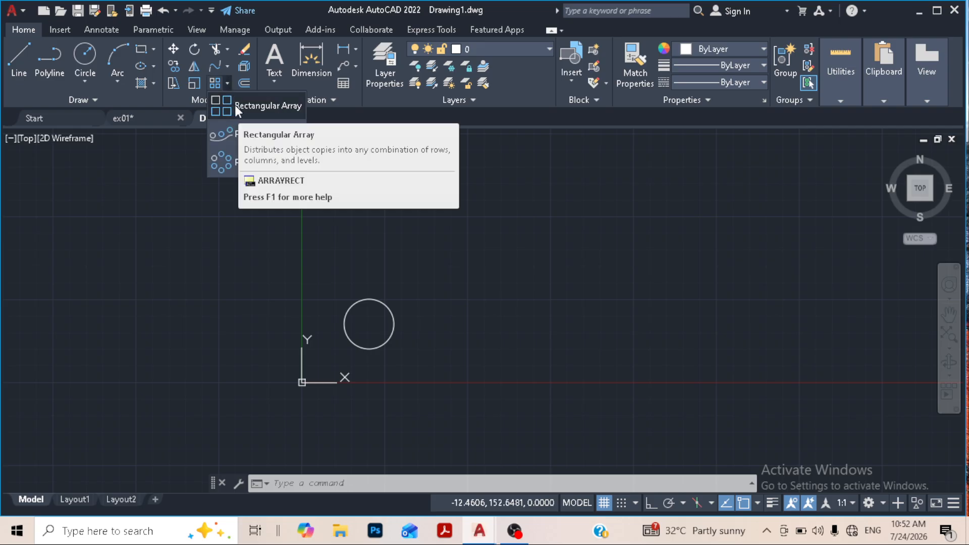
left_click(235, 106)
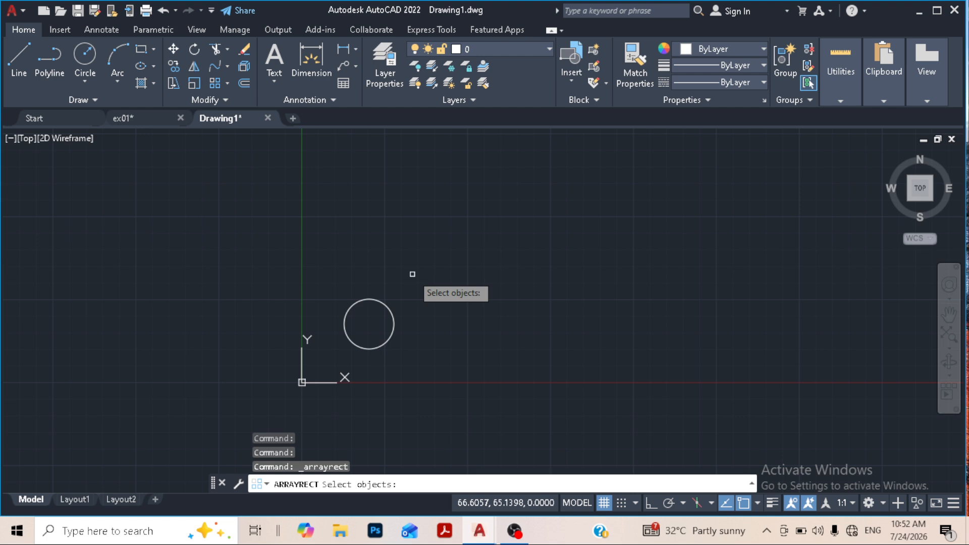
left_click(385, 304)
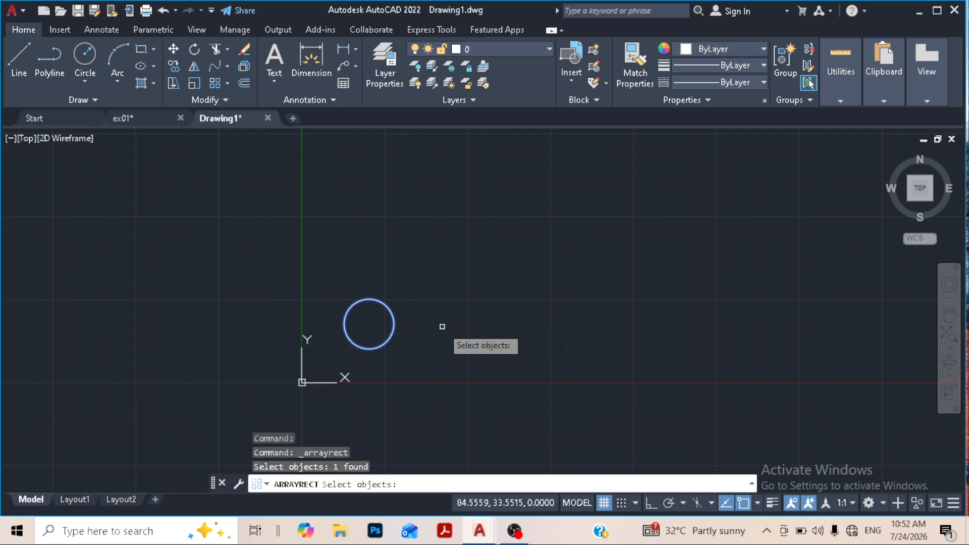
key("Return")
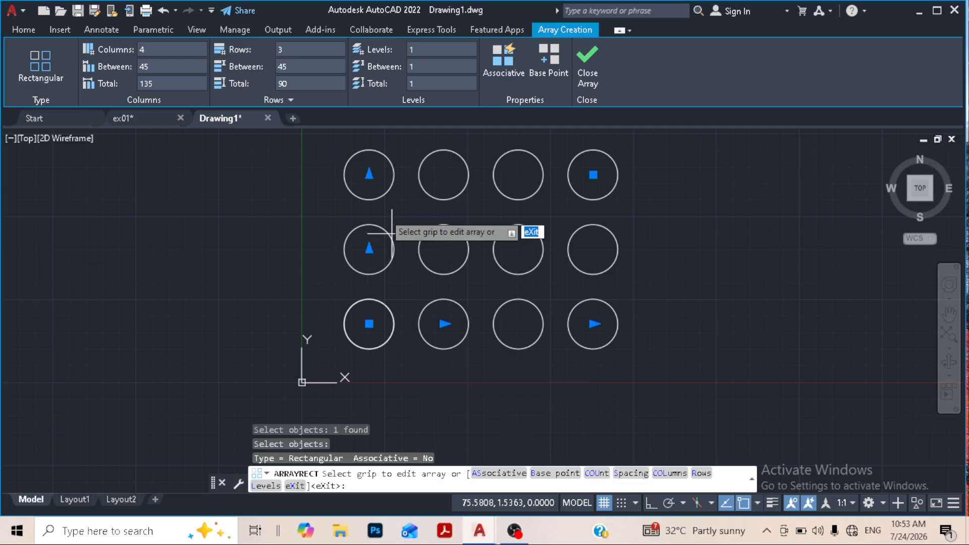
- Change the circle array to 5 columns and 2 rows
left_click(142, 49)
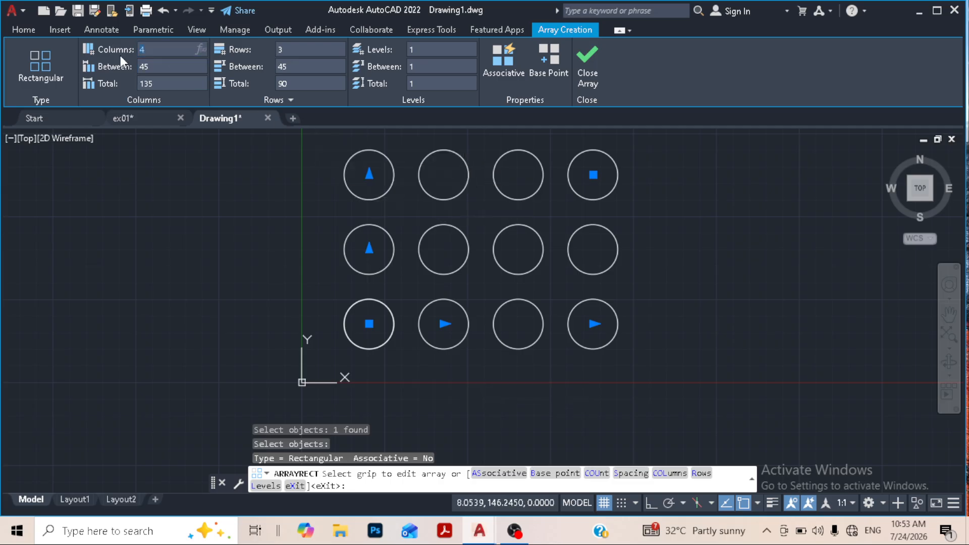
type("5")
key("Return")
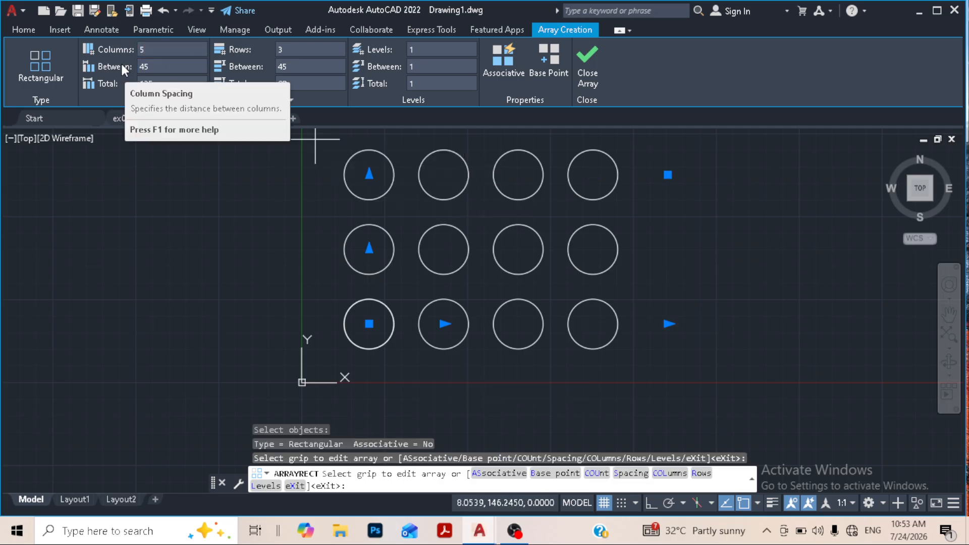
left_click(298, 53)
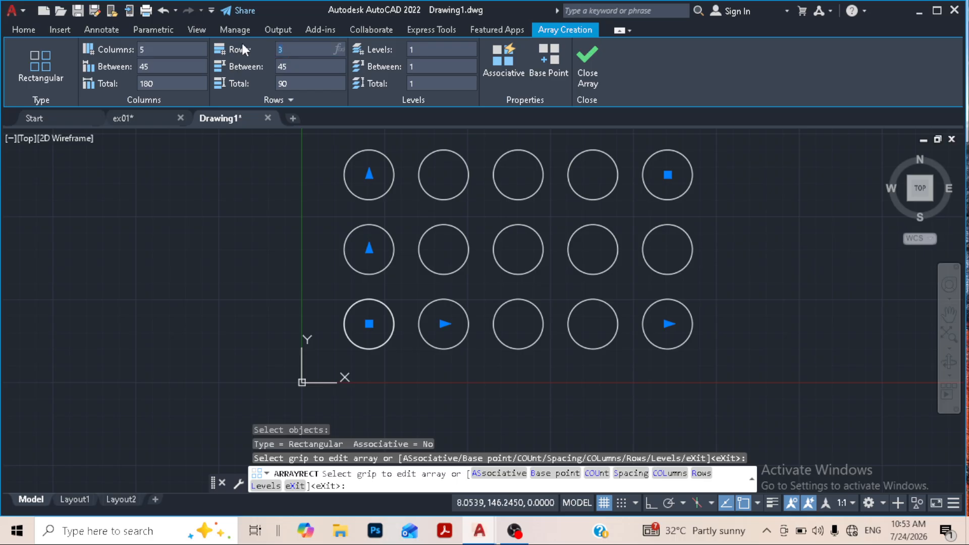
type("2")
key("Return")
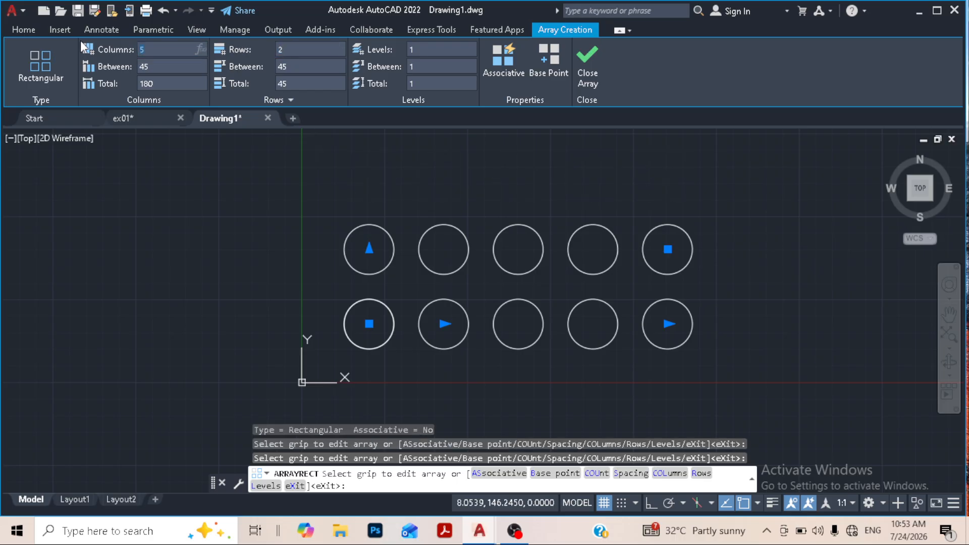
- Set the circle array to 4 columns and 3 rows
type("4")
key("Return")
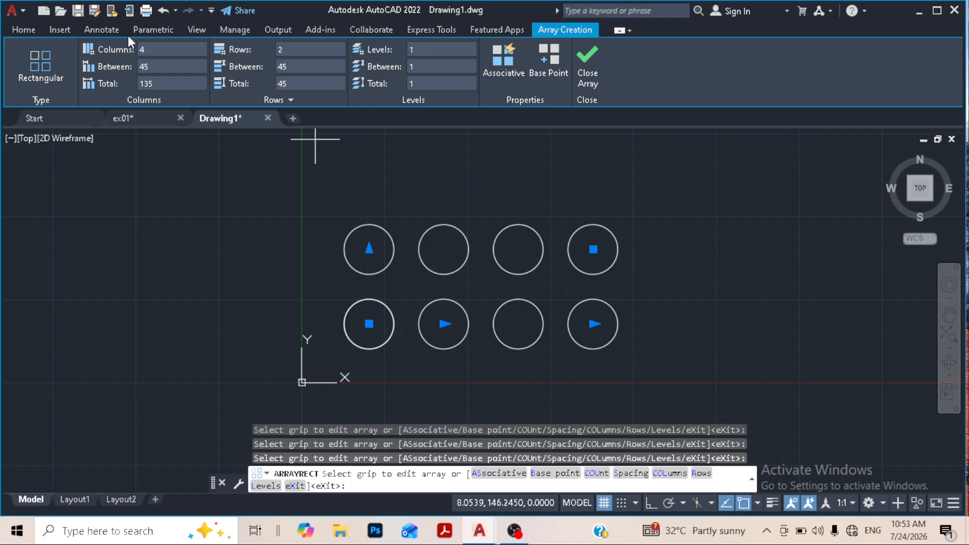
left_click(291, 50)
type("3")
key("Return")
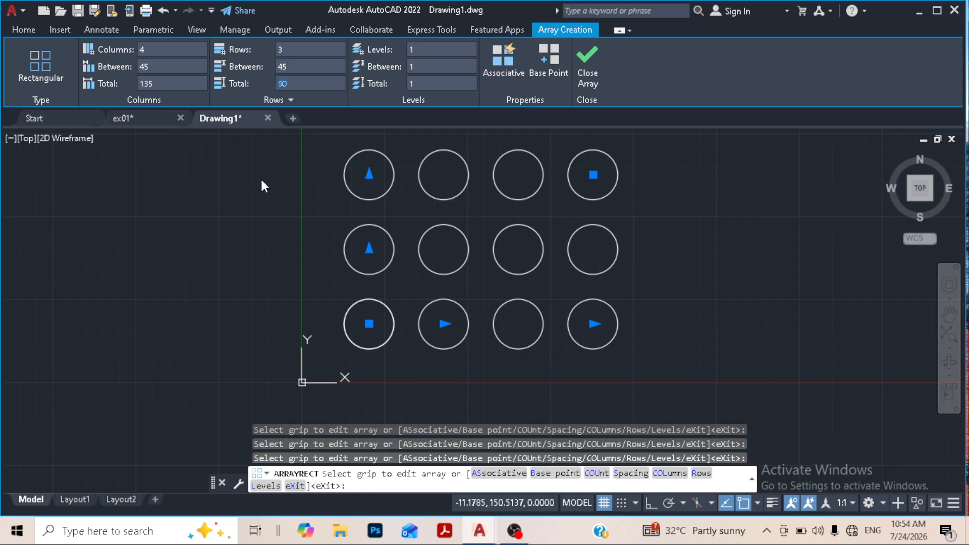
- Try a total row distance of 120 for the array, and set the total back to 90
type("120")
key("Return")
left_click(305, 68)
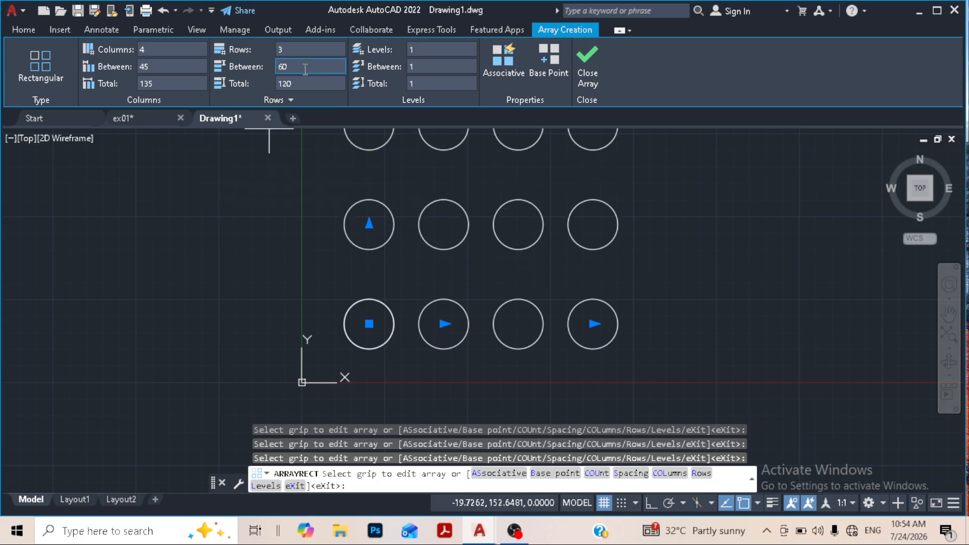
left_click(306, 82)
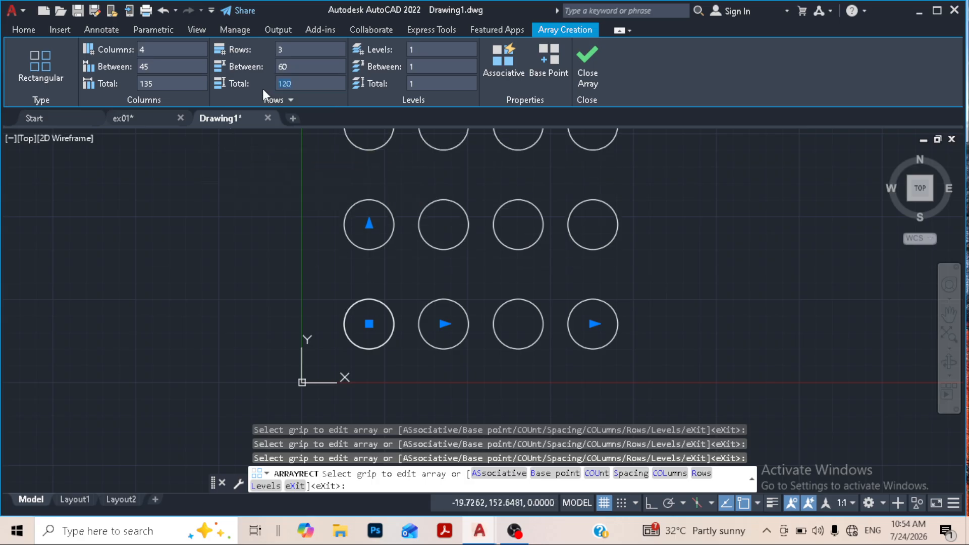
type("90")
key("Return")
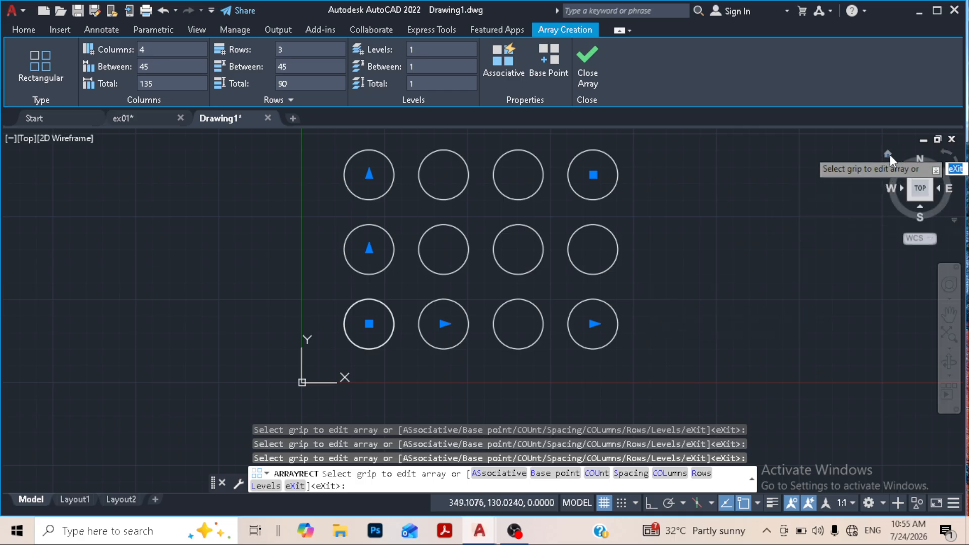
- Show the array in the isometric home view, give it 3 levels spaced 60 apart, and inspect the stacked levels
left_click(889, 154)
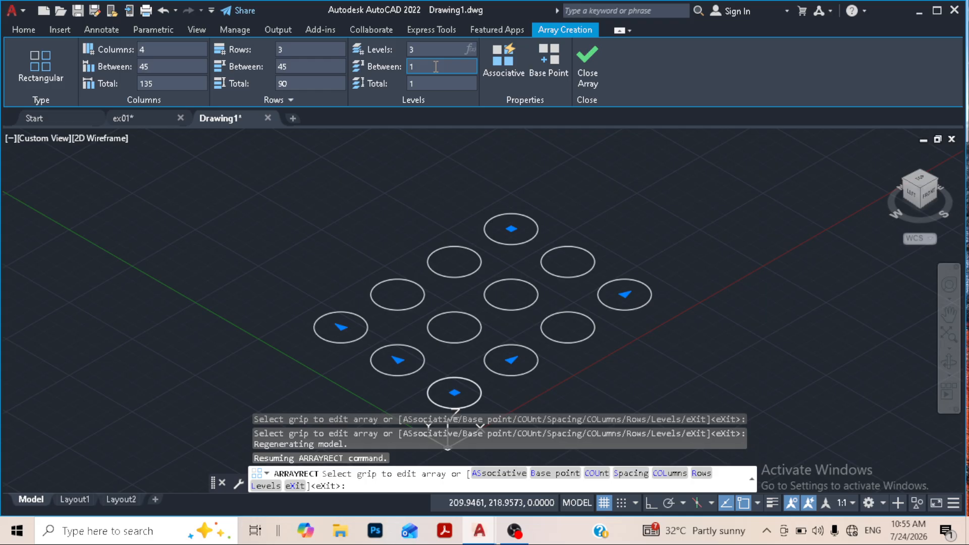
key("Return")
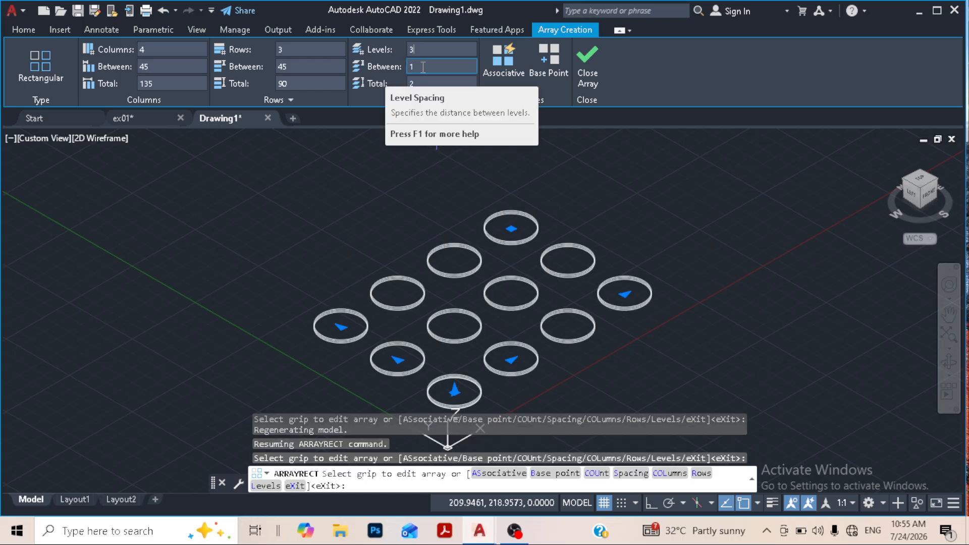
key("Tab")
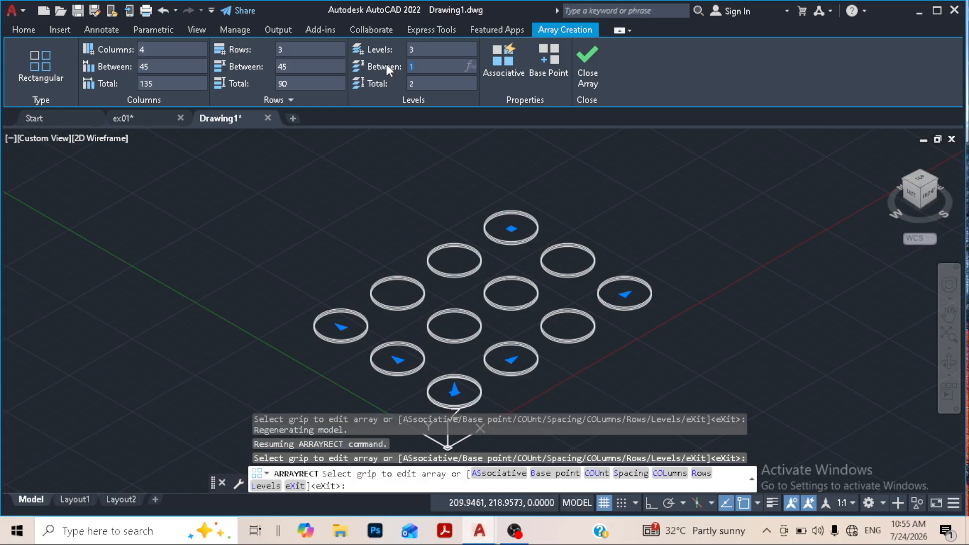
type("60")
key("Return")
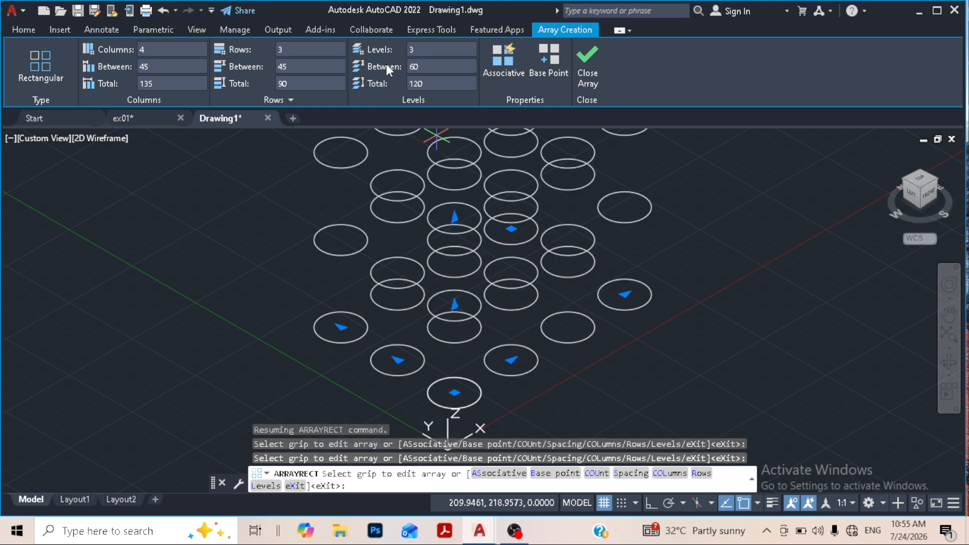
scroll(507, 299, "down", 2)
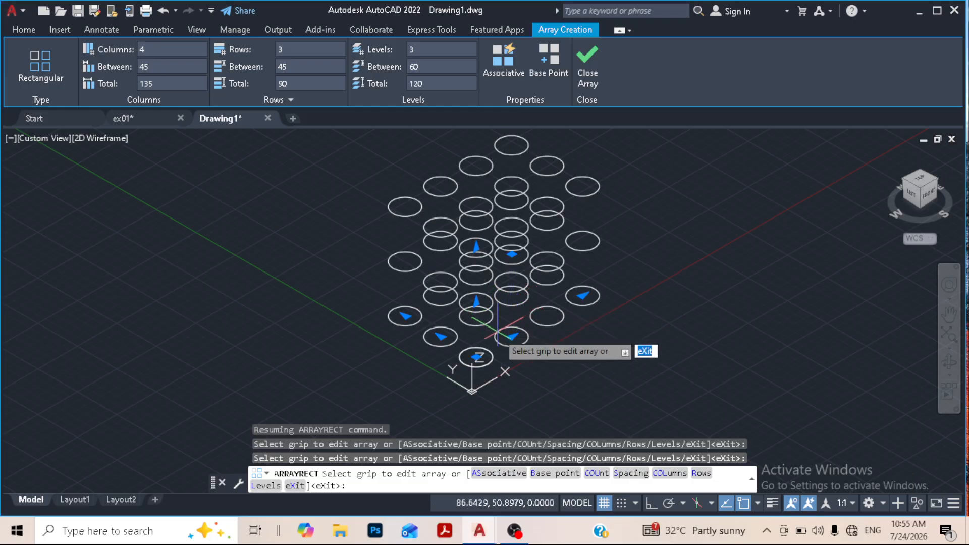
middle_click_drag(497, 333, 497, 335, "shift")
middle_click_drag(462, 280, 421, 252, "shift")
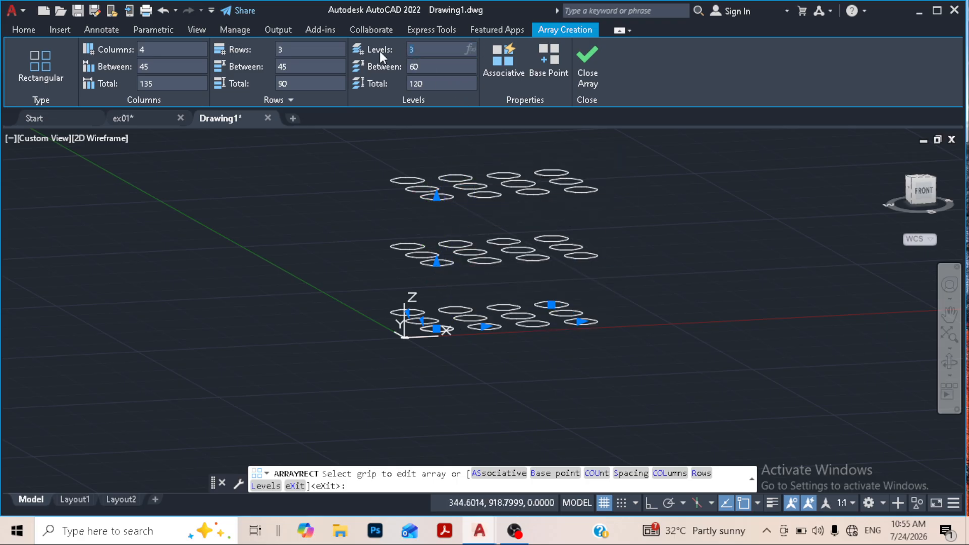
- Reduce the array to 1 level and return to the top view
type("1")
key("Return")
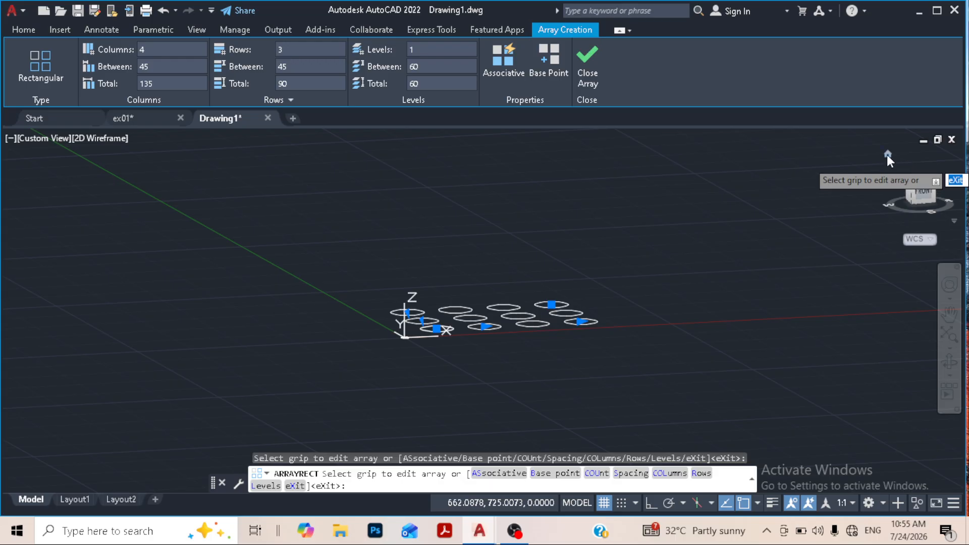
left_click(887, 154)
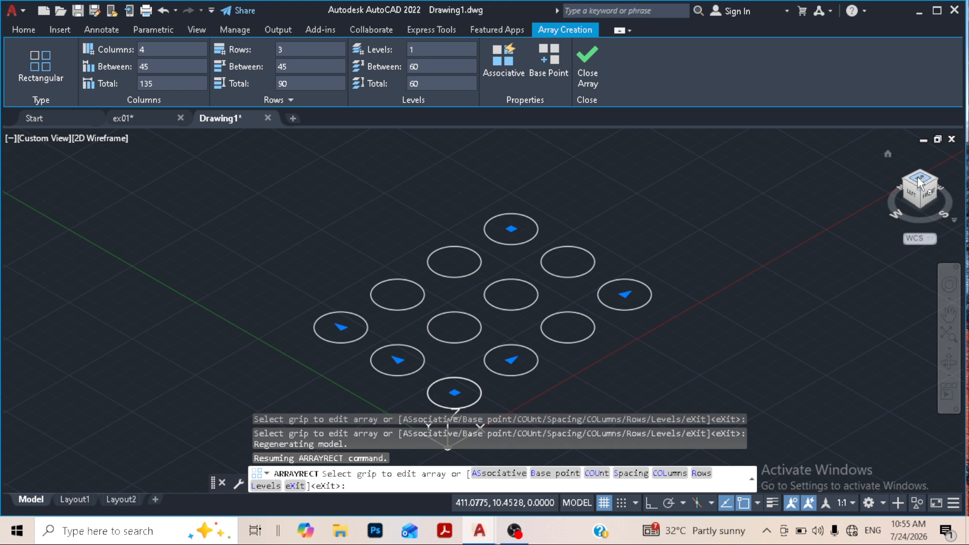
left_click(917, 176)
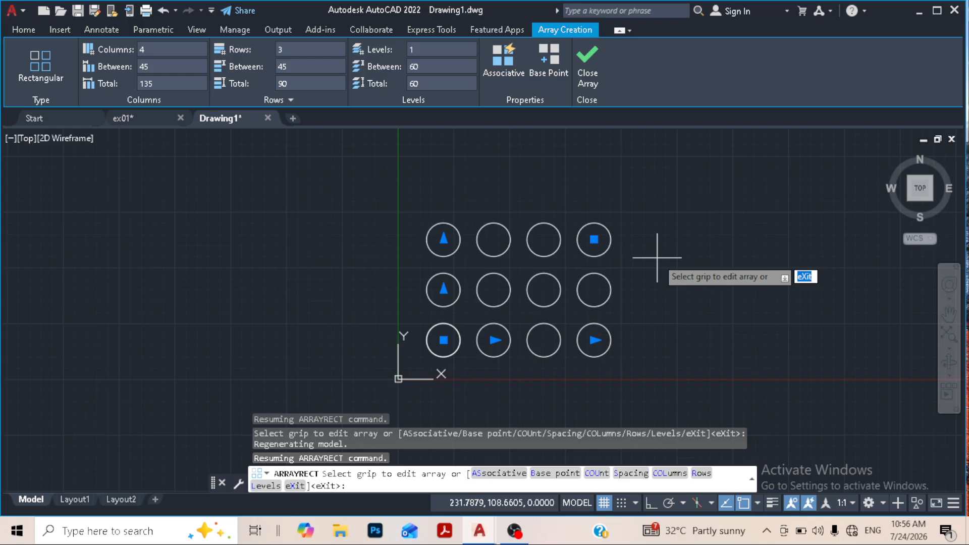
- Move the array's base point to the lower-left circle's left quadrant, and relocate it to that circle's right quadrant
left_click(552, 56)
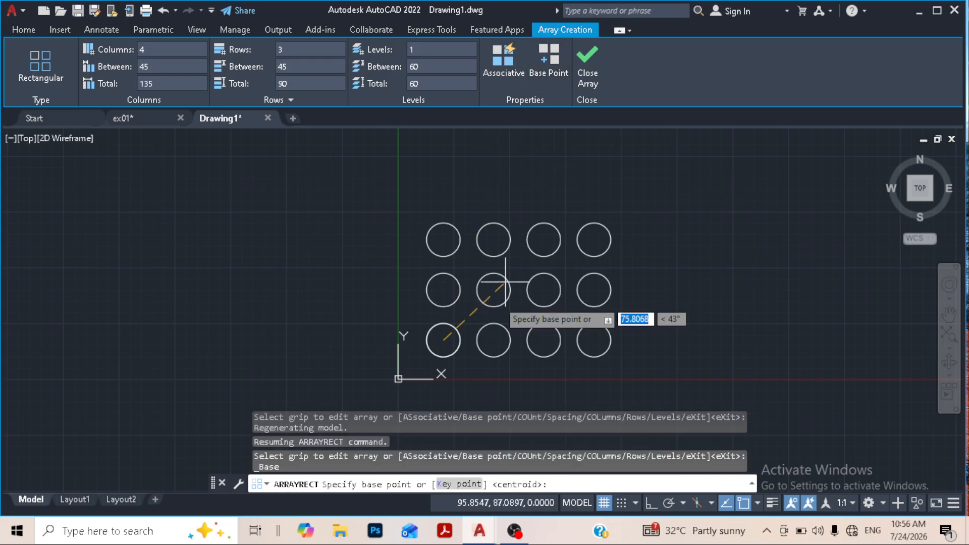
left_click(443, 340)
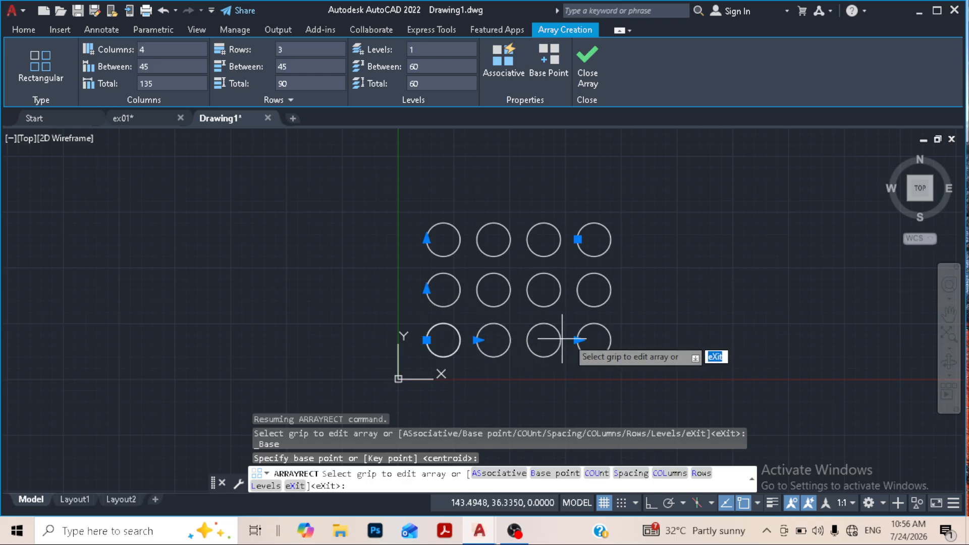
left_click(543, 63)
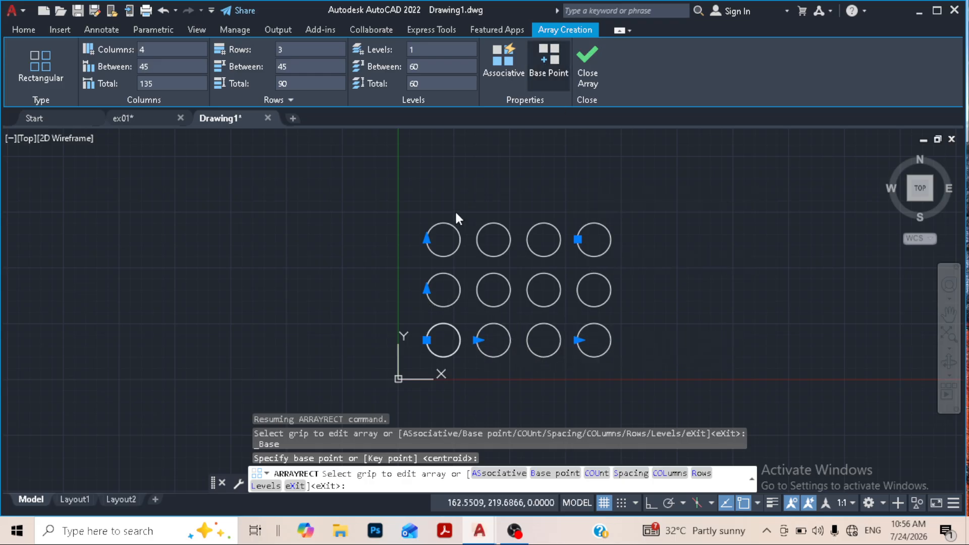
left_click(460, 340)
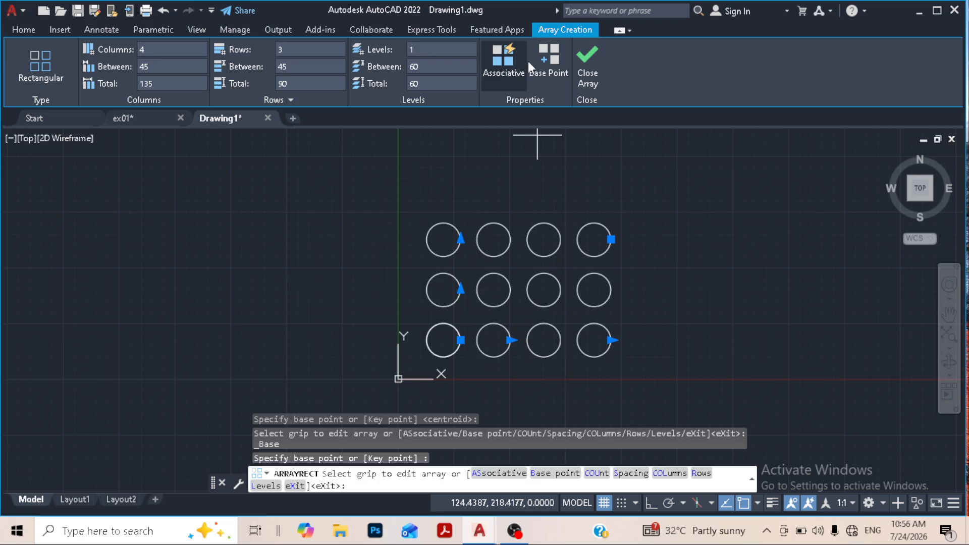
- Set the array's base point to the lower-left circle's center and finish the array
left_click(548, 60)
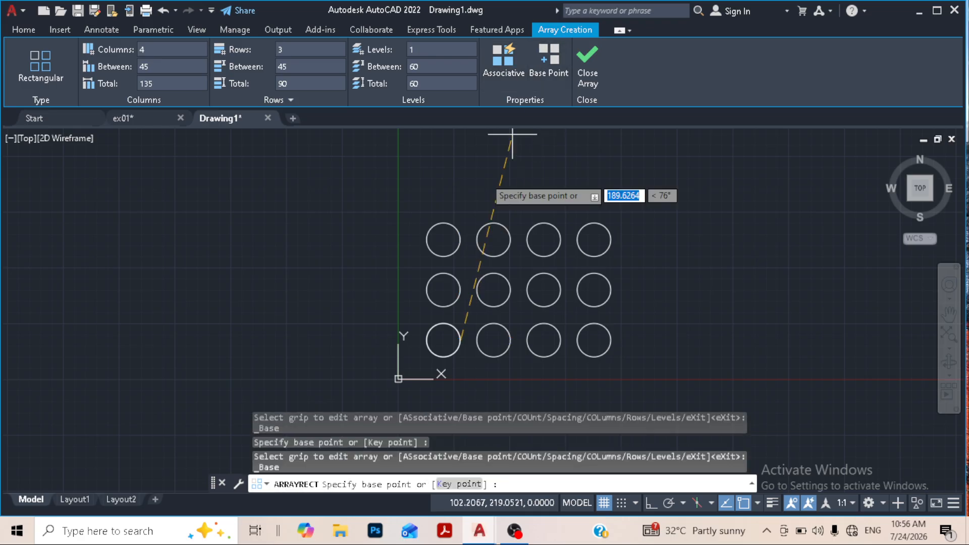
left_click(444, 340)
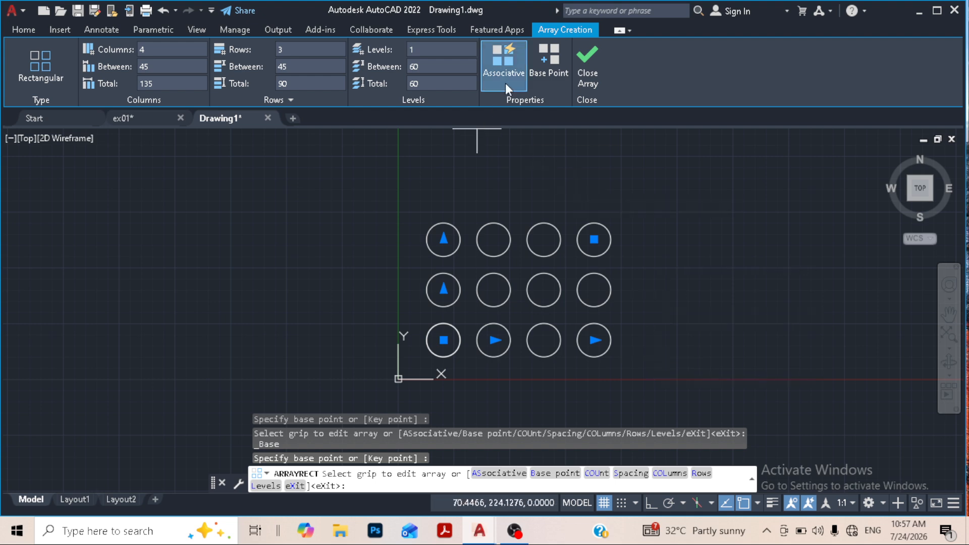
left_click(583, 63)
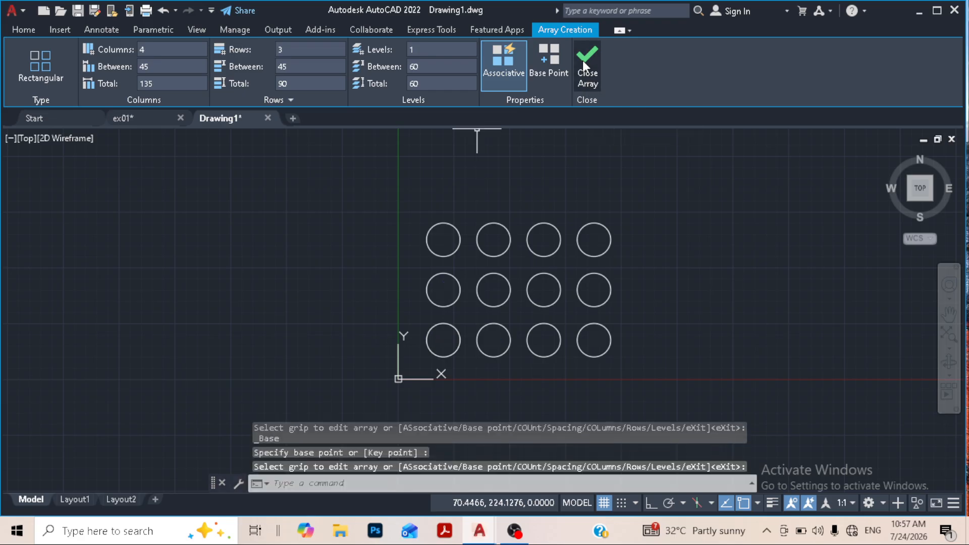
- Reselect the finished array for editing and try 5 columns, followed by 3 columns
left_click(454, 278)
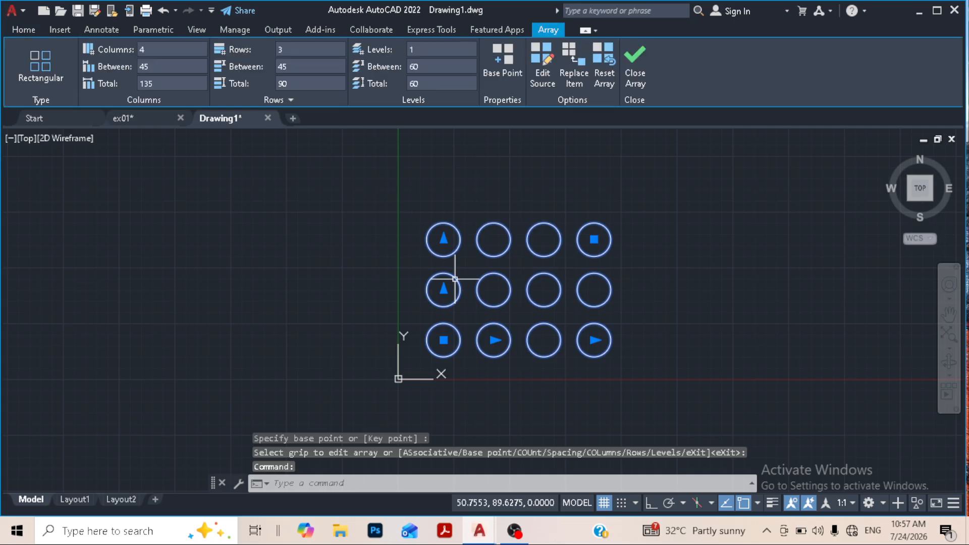
left_click(635, 59)
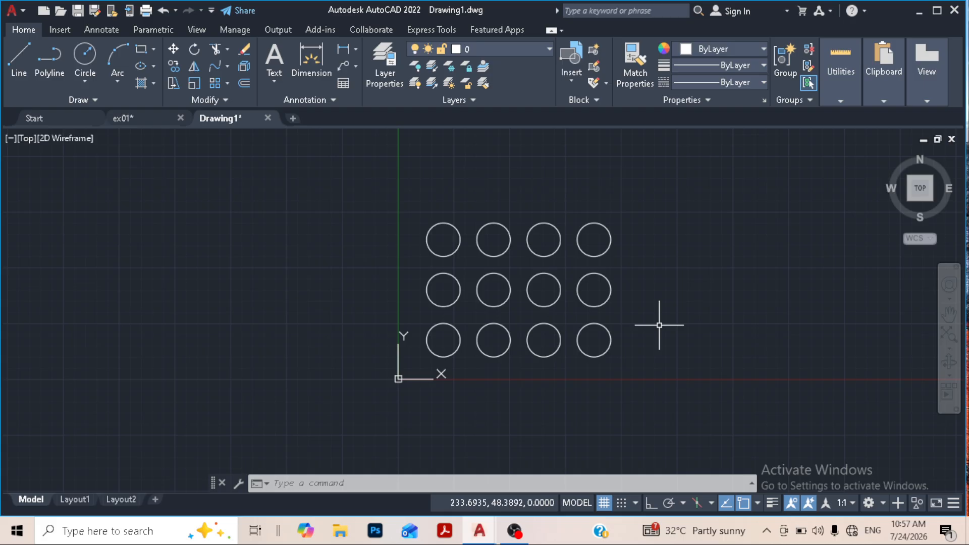
left_click(604, 222)
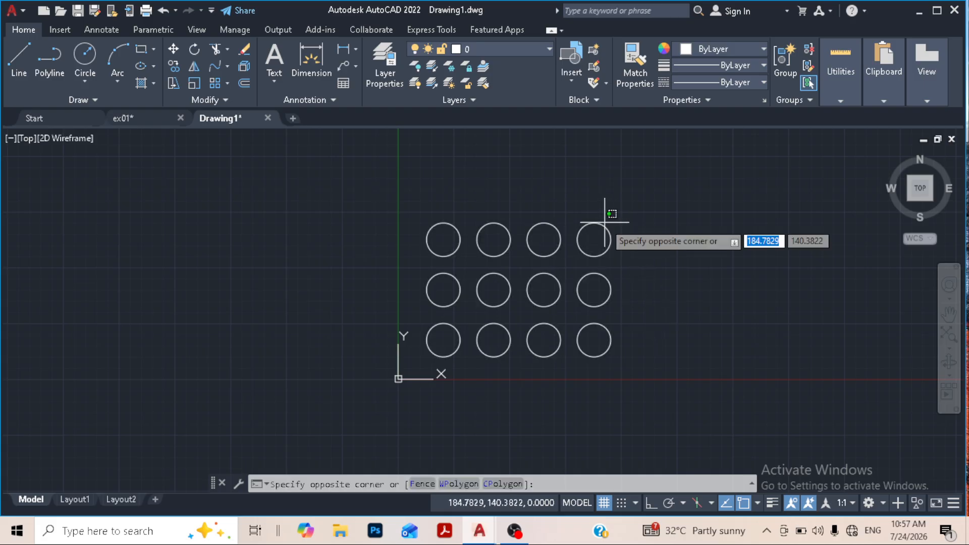
left_click(604, 226)
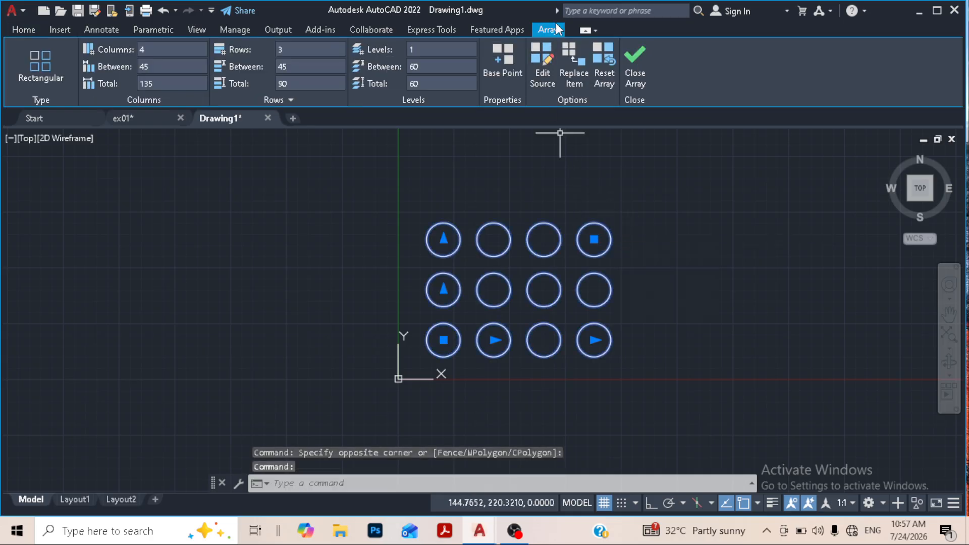
left_click(161, 49)
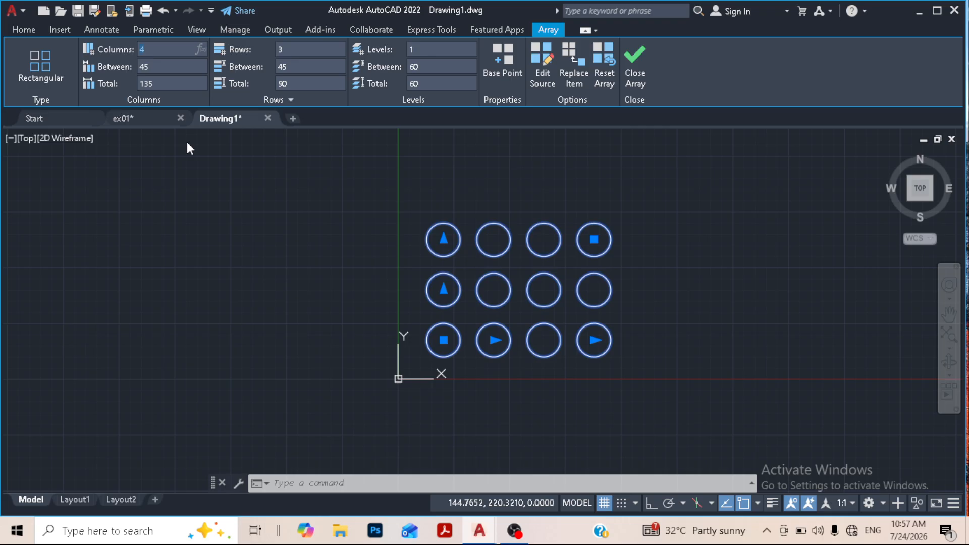
type("5")
key("Return")
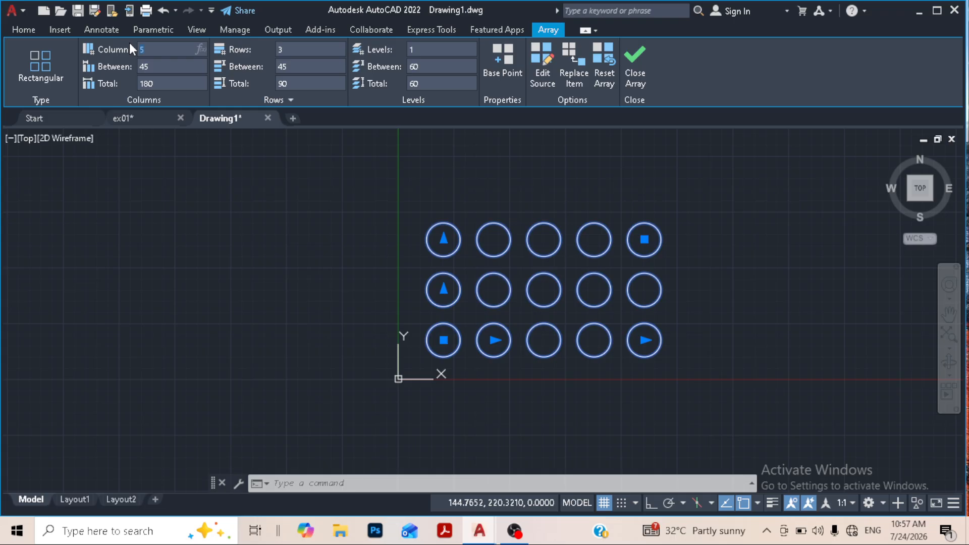
type("3")
key("Return")
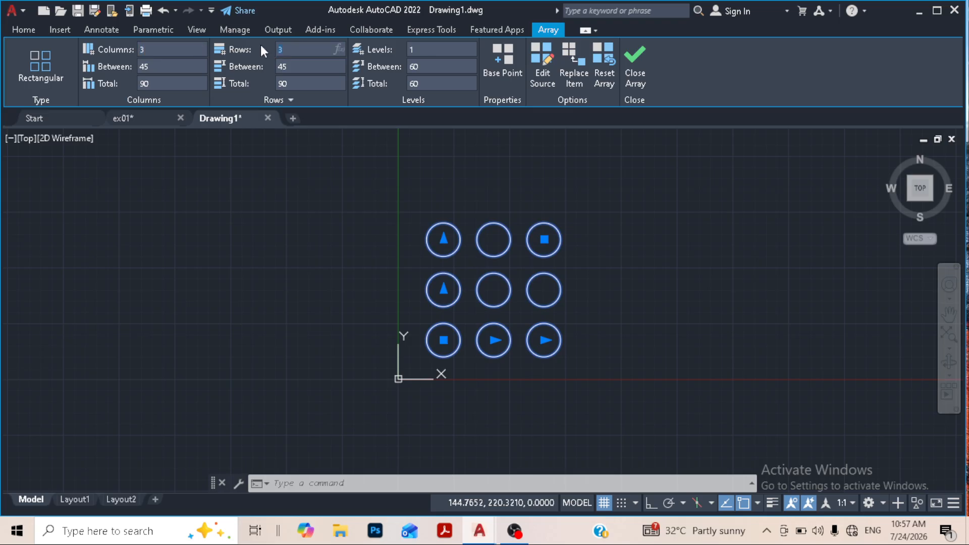
- Try 4 rows for the array, and set the row count back to 3
type("4")
key("Return")
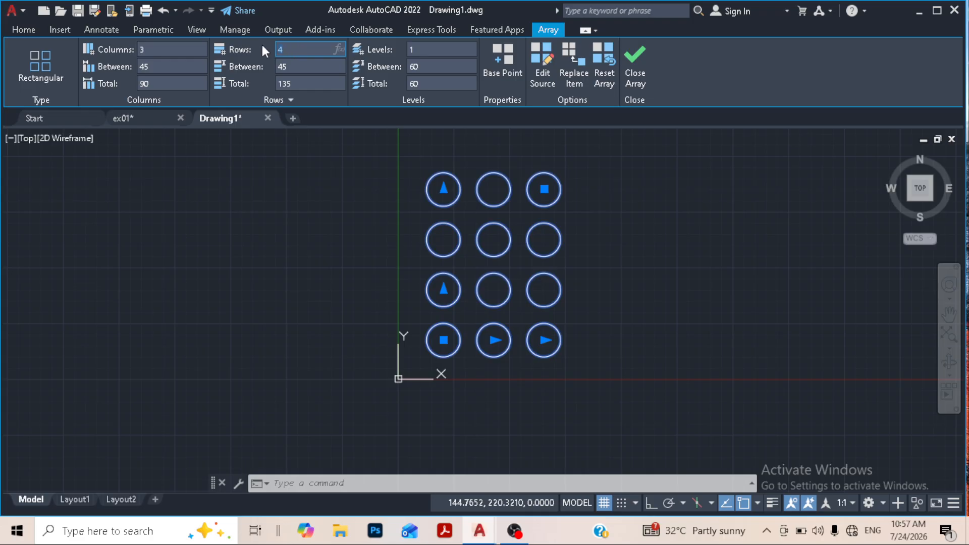
key("Return")
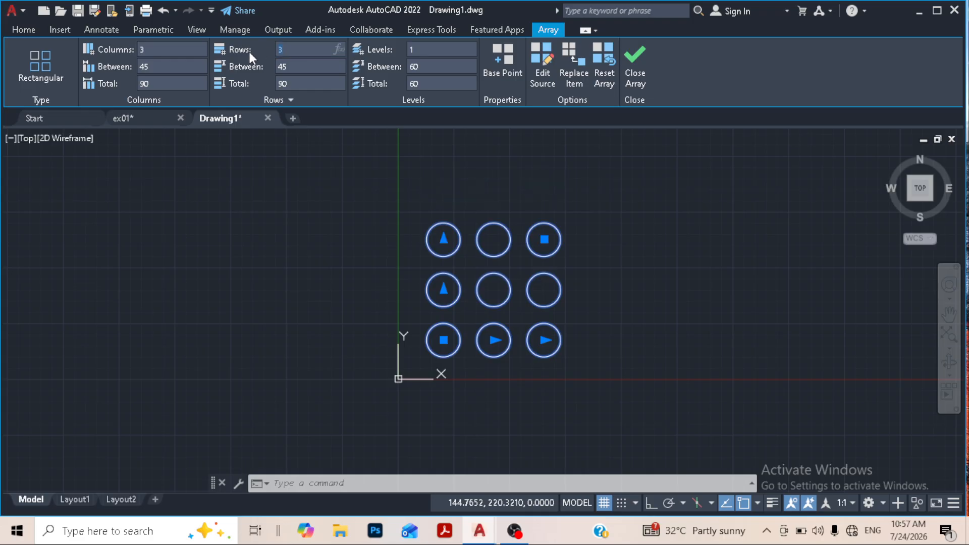
- Try 5 columns for the array, return it to 4 columns, and close the array editing
type("5")
key("Return")
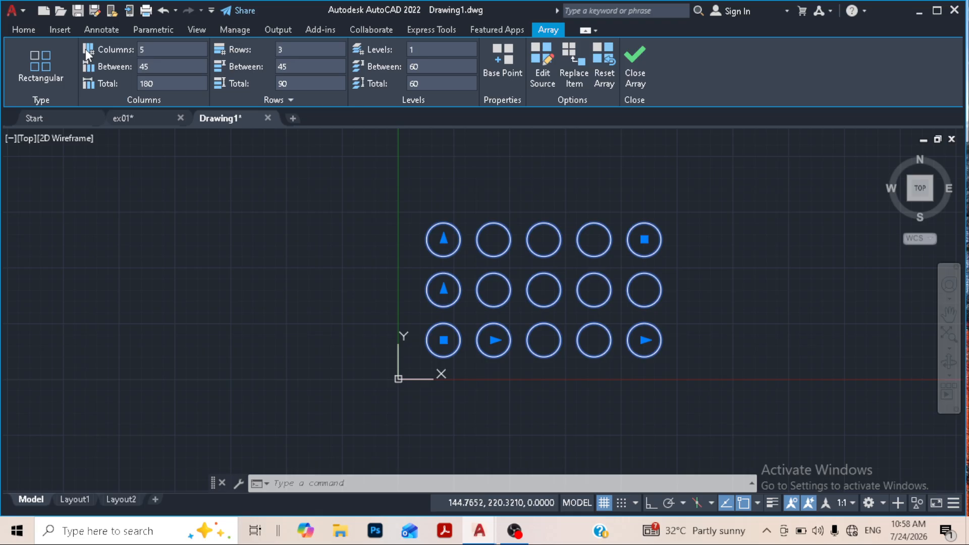
left_click(162, 49)
key("Return")
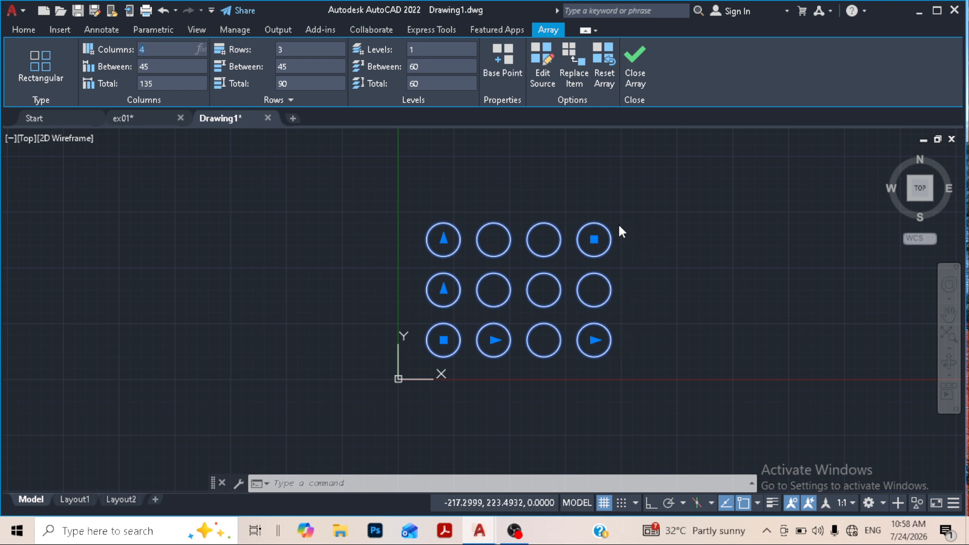
right_click(635, 82)
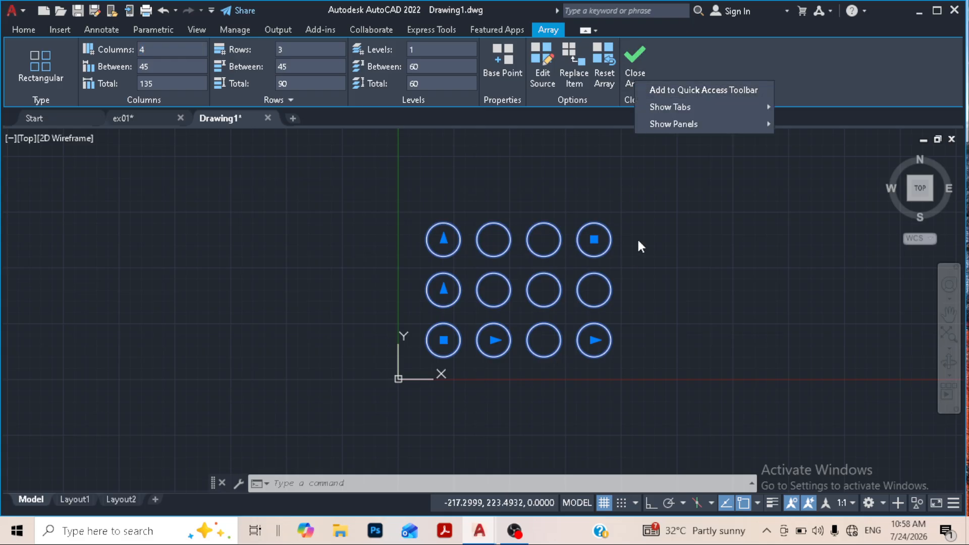
left_click(613, 202)
left_click(628, 78)
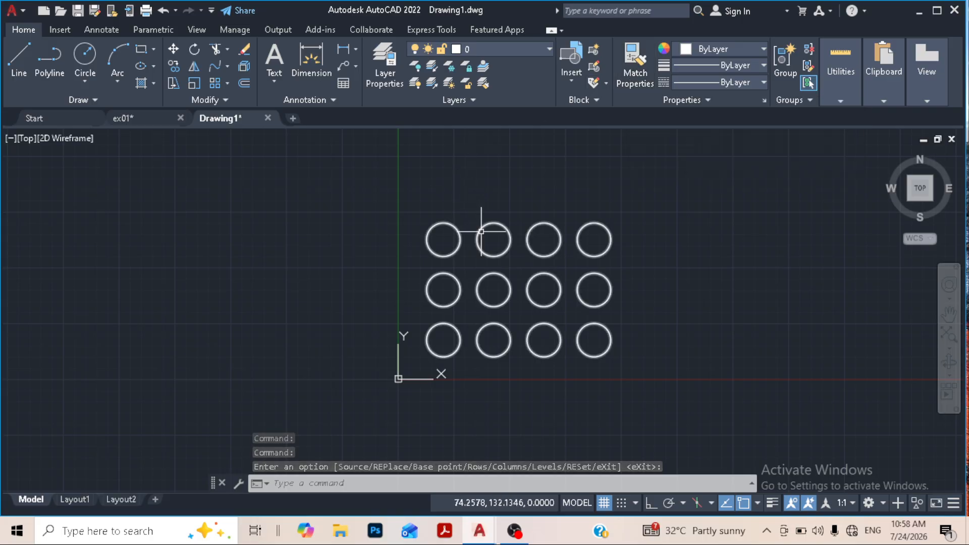
- Draw a circle of radius 15 to the right of the array, level with the centers of its bottom row
middle_click_drag(581, 302, 448, 302)
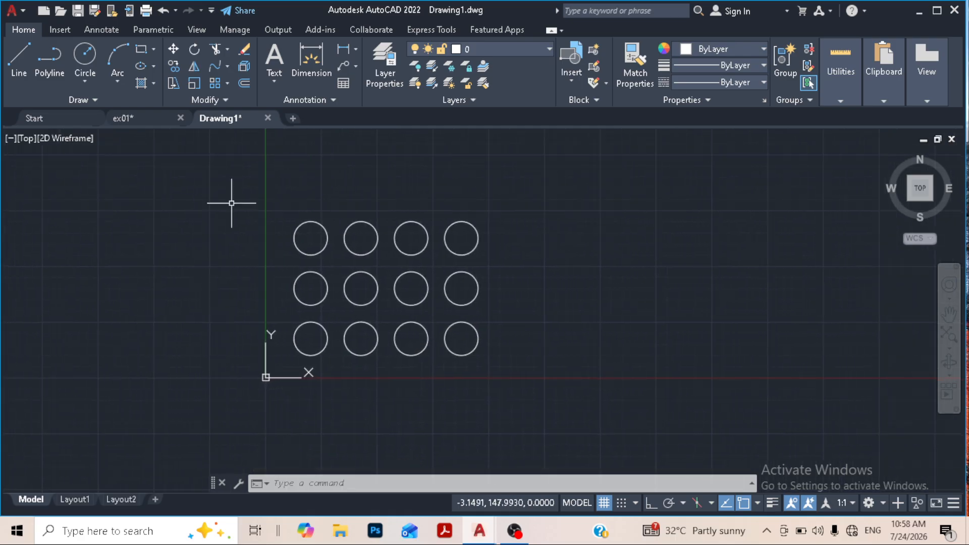
left_click(85, 55)
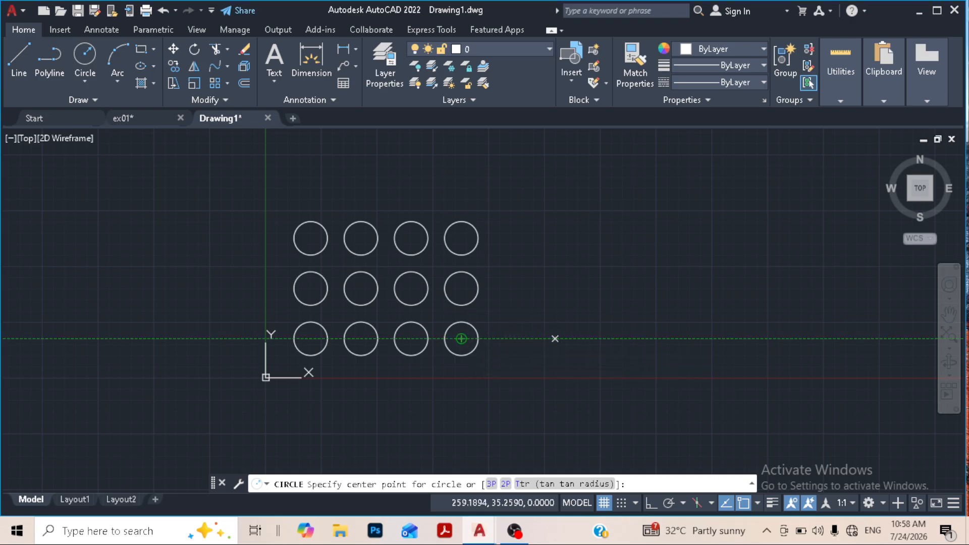
left_click(555, 339)
type("15")
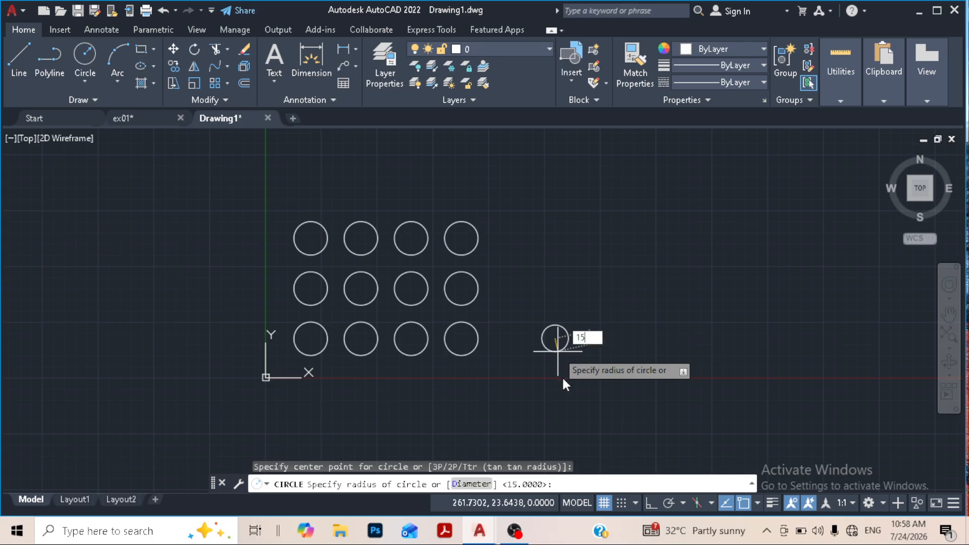
key("Return")
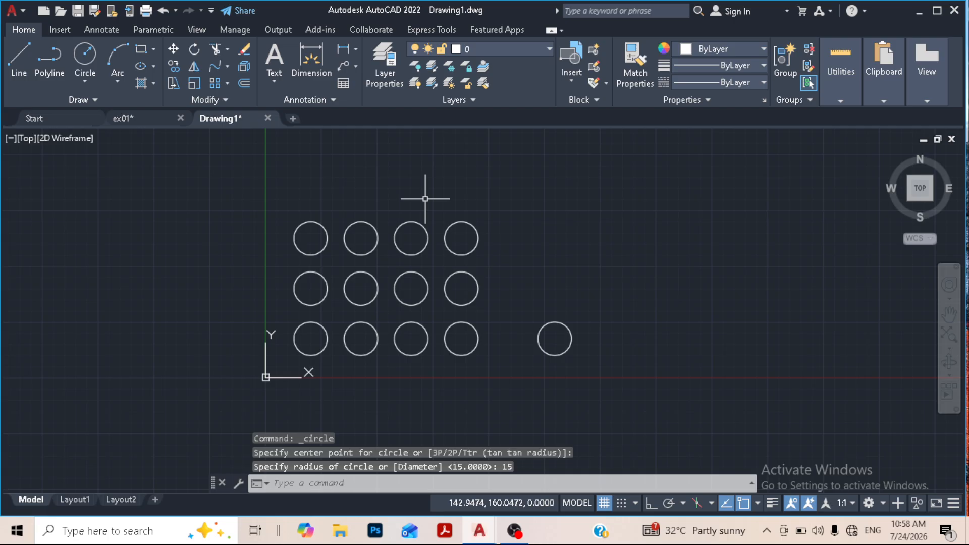
- Create a non-associative rectangular array of the new circle with 4 columns and 3 rows, both spaced 45
type("AR")
key("Return")
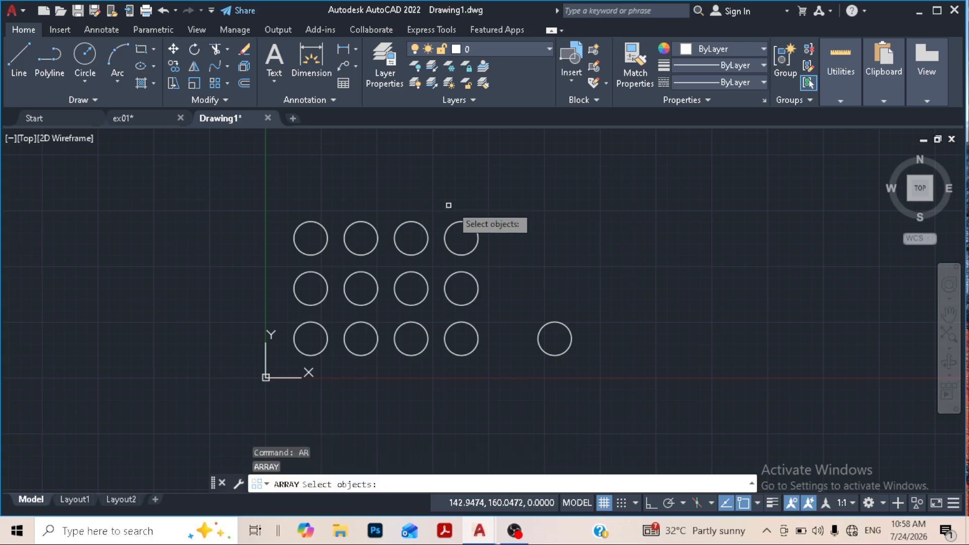
left_click(568, 325)
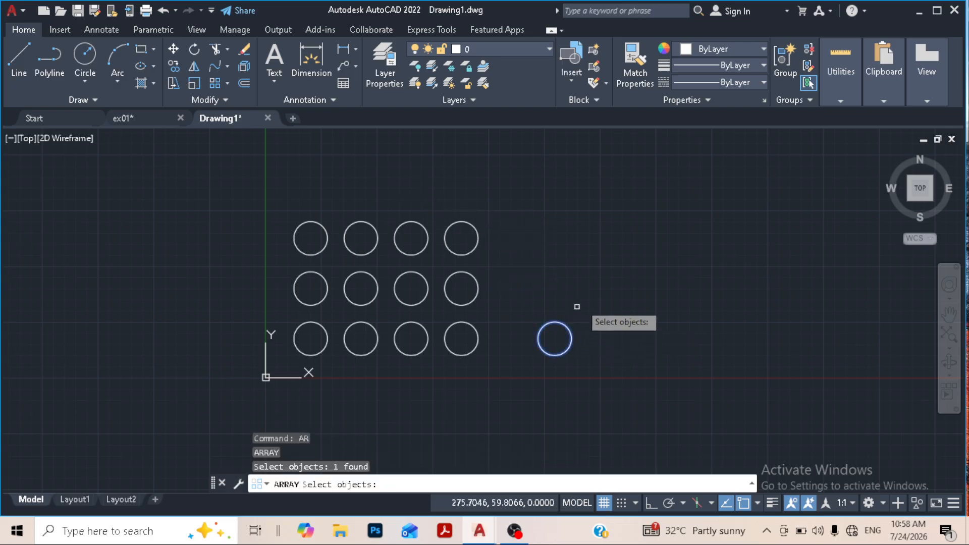
key("Return")
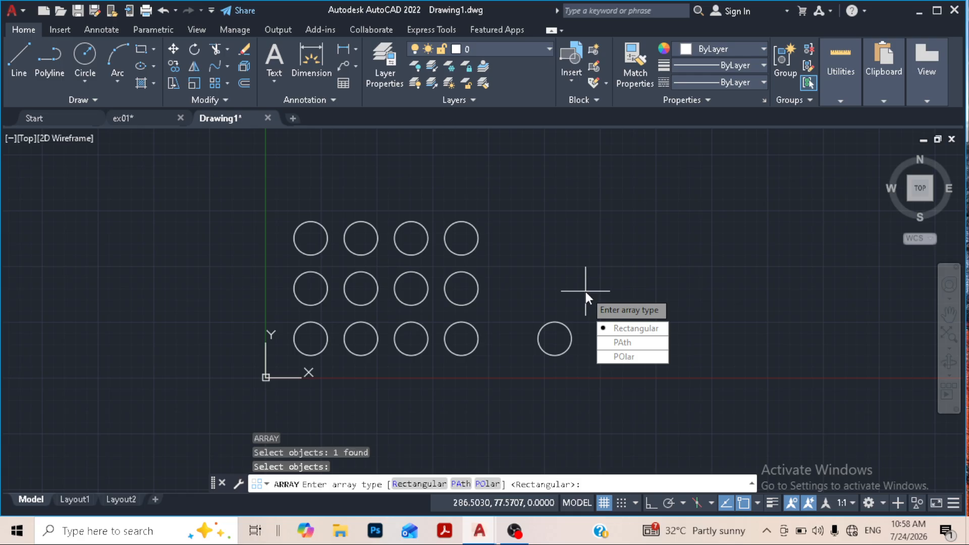
left_click(634, 328)
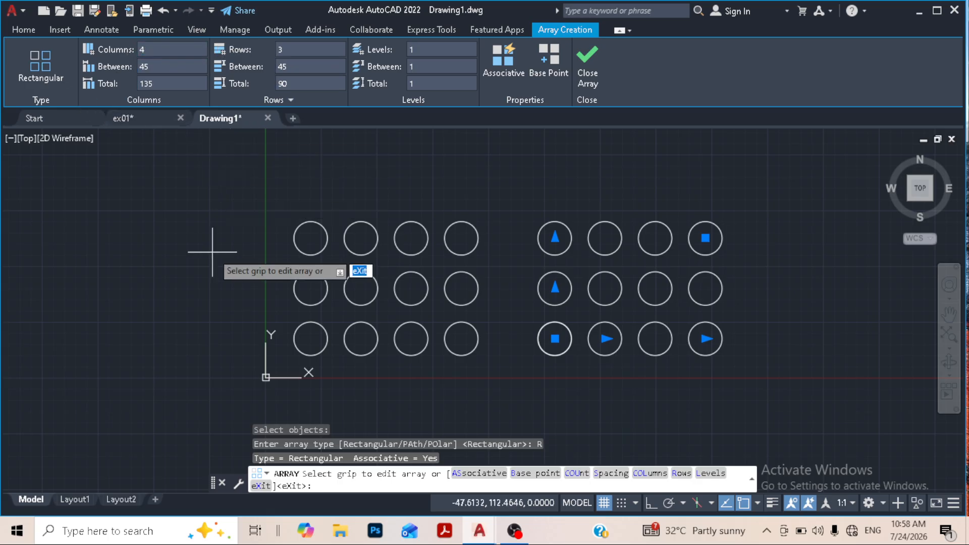
left_click(588, 67)
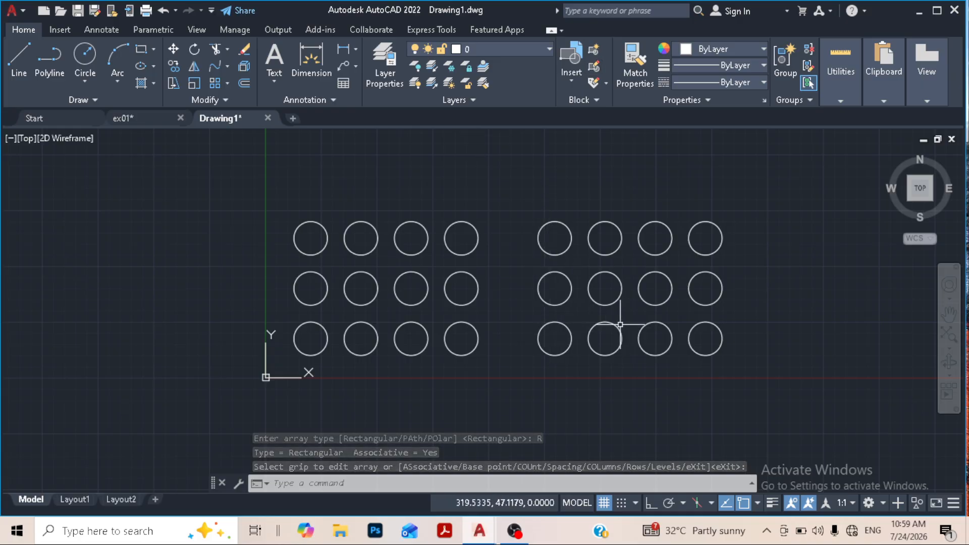
- Select the left associative array and one circle of the right array in turn to compare how they select
left_click(475, 275)
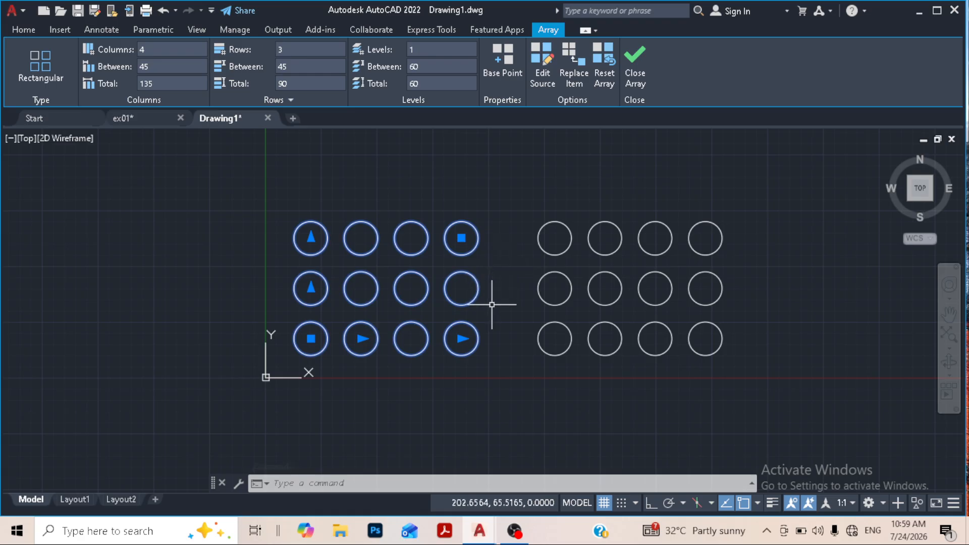
key("Escape")
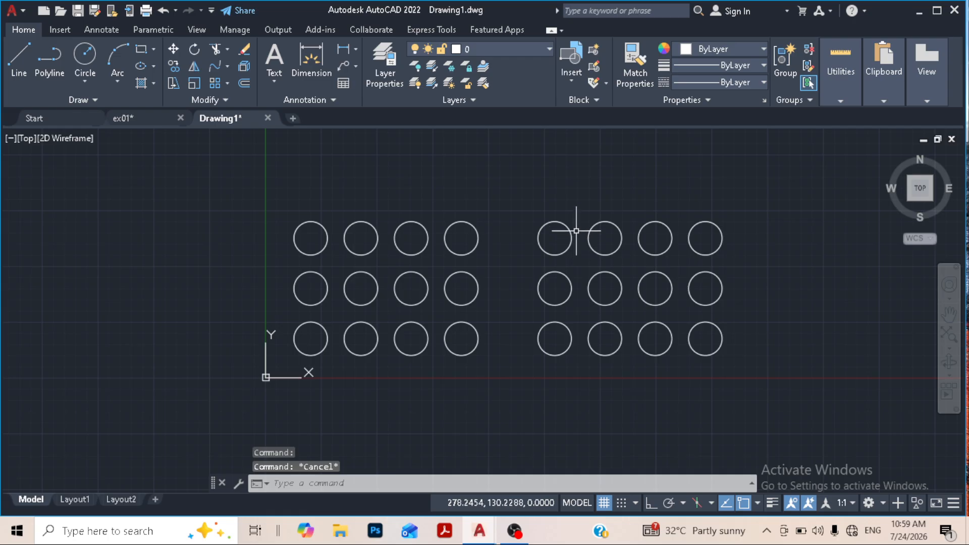
left_click(566, 226)
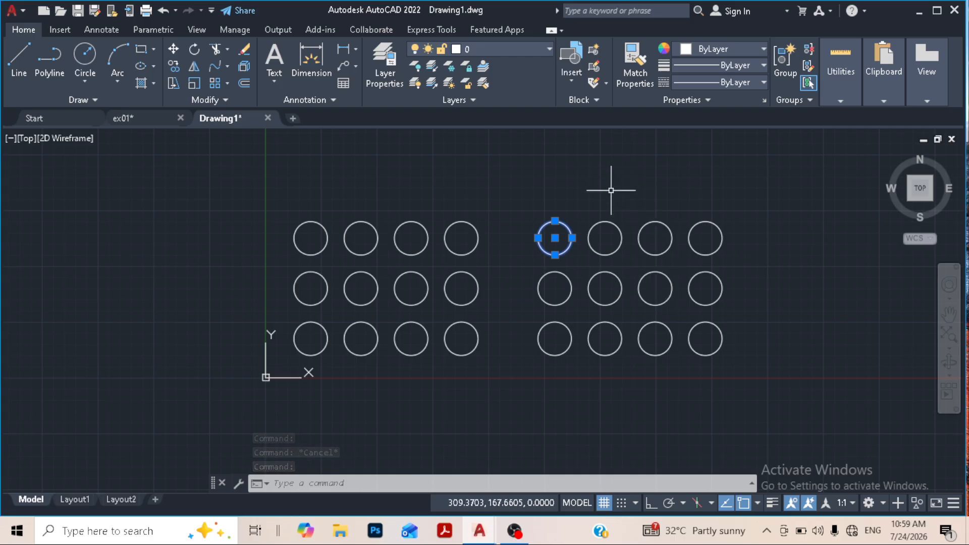
key("Escape")
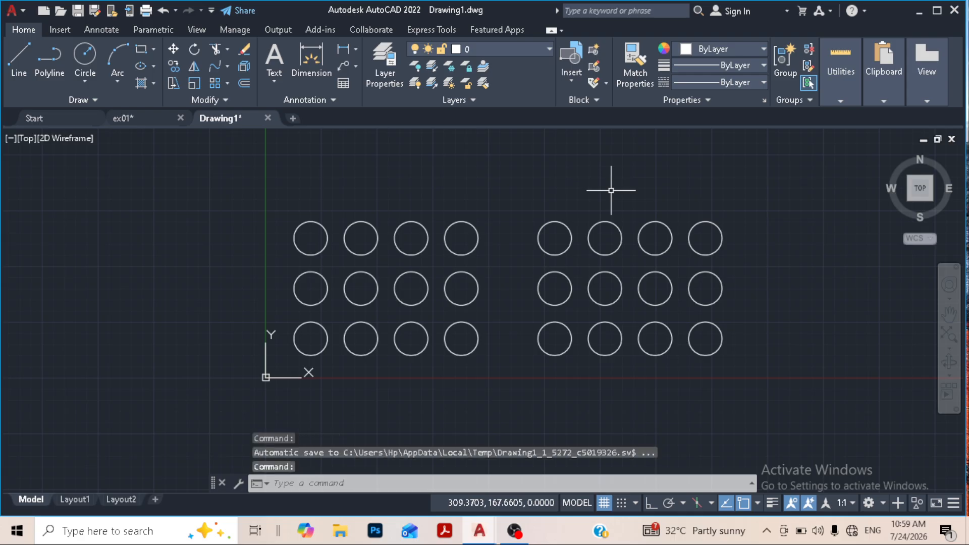
- Try to trim a circle in the top row of the left associative array
left_click(215, 51)
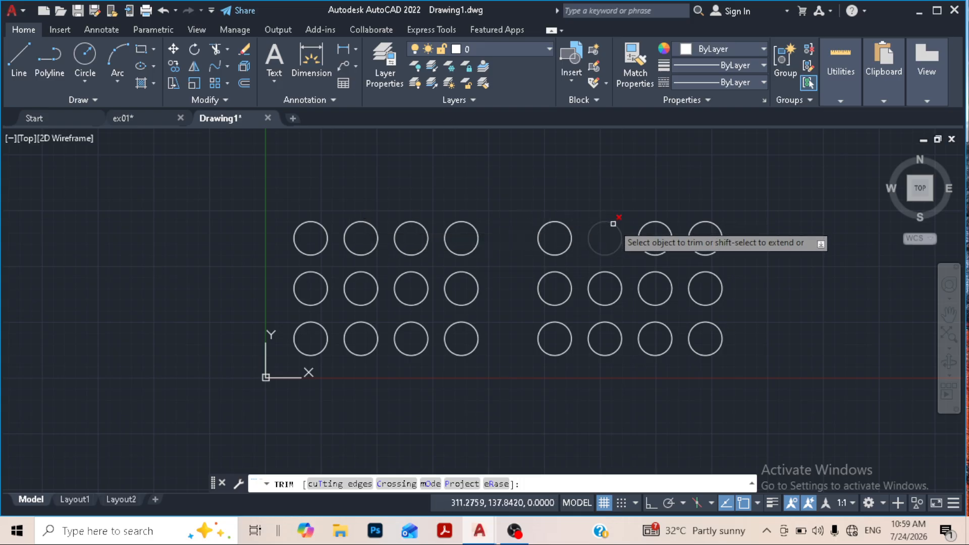
left_click(418, 224)
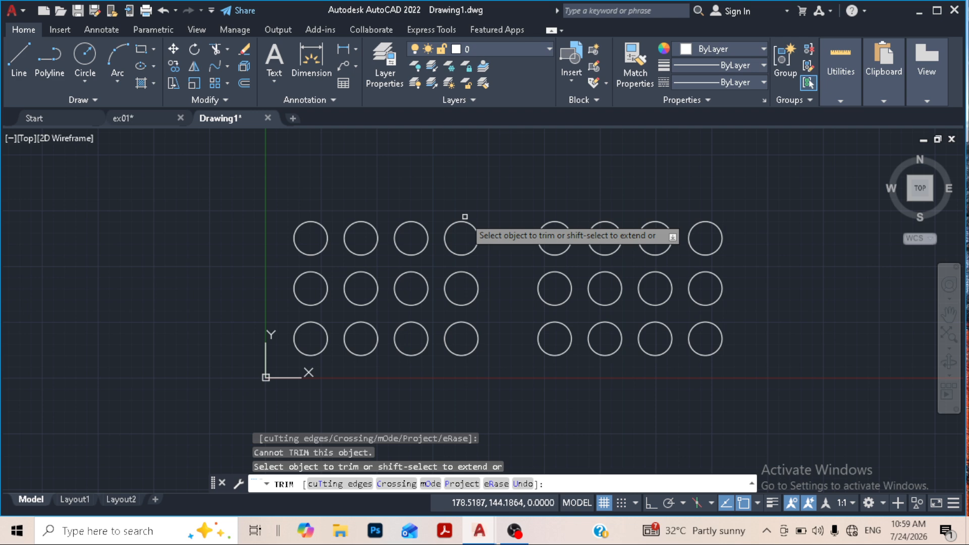
key("Escape")
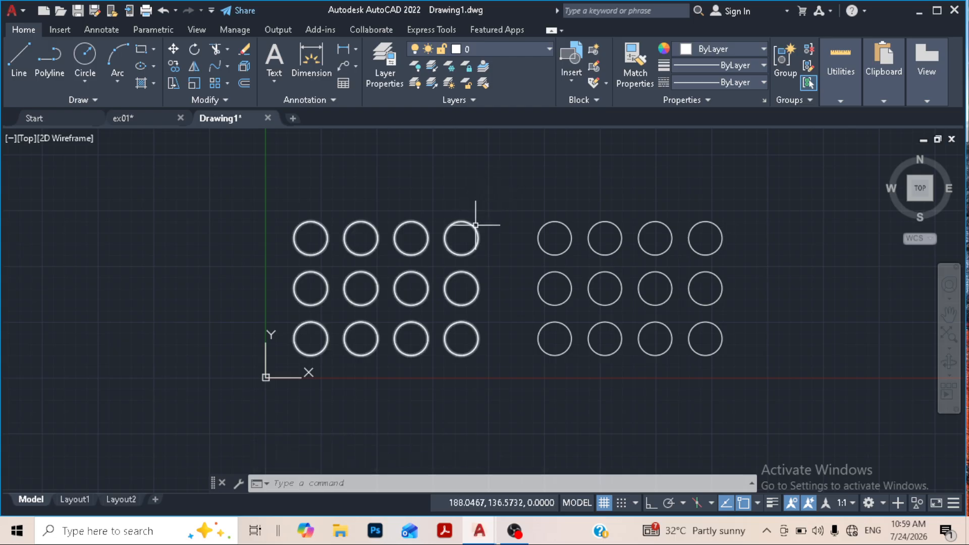
- Select the left array to review its editing options, and close the array editing
left_click(475, 225)
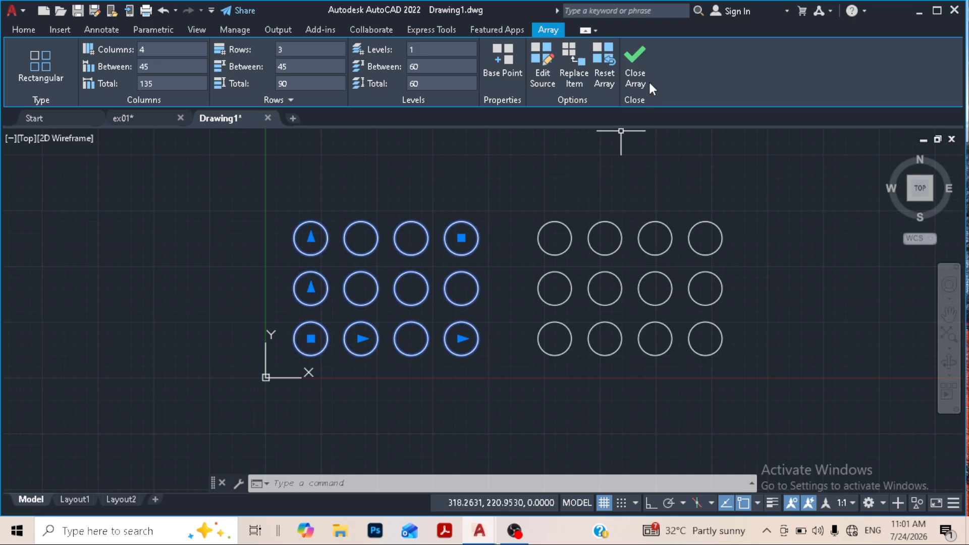
left_click(637, 63)
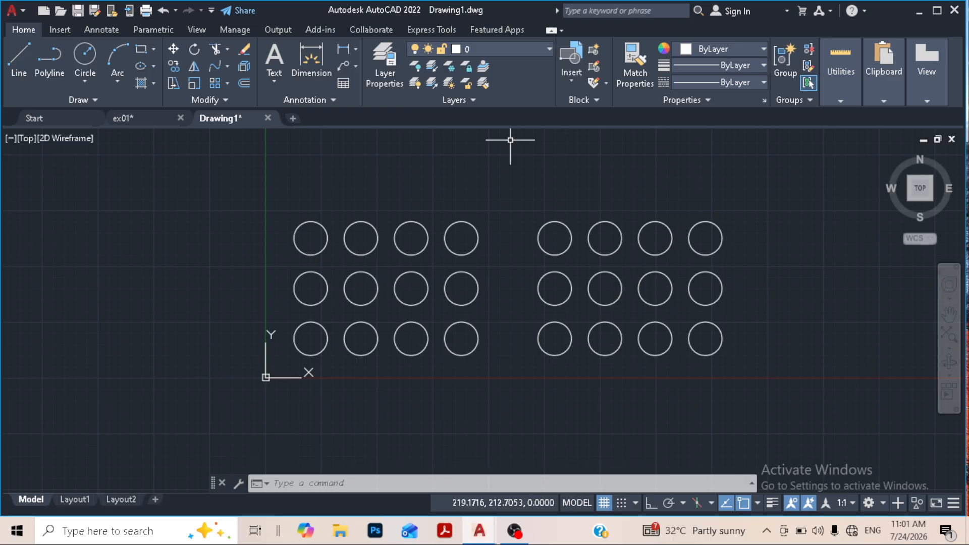
left_click(228, 83)
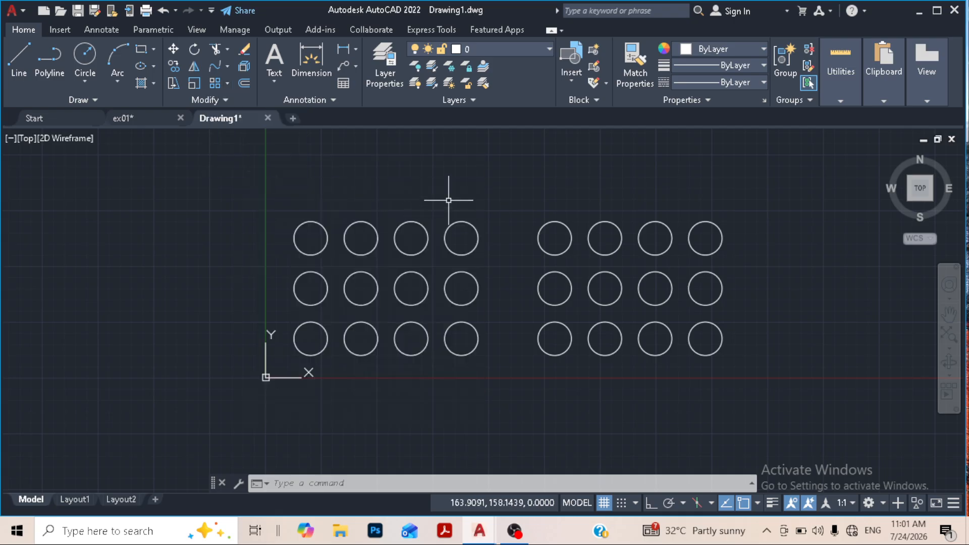
- Draw a wide three-point arc bulging upward in the empty area above the two circle arrays
middle_click_drag(415, 194, 395, 271)
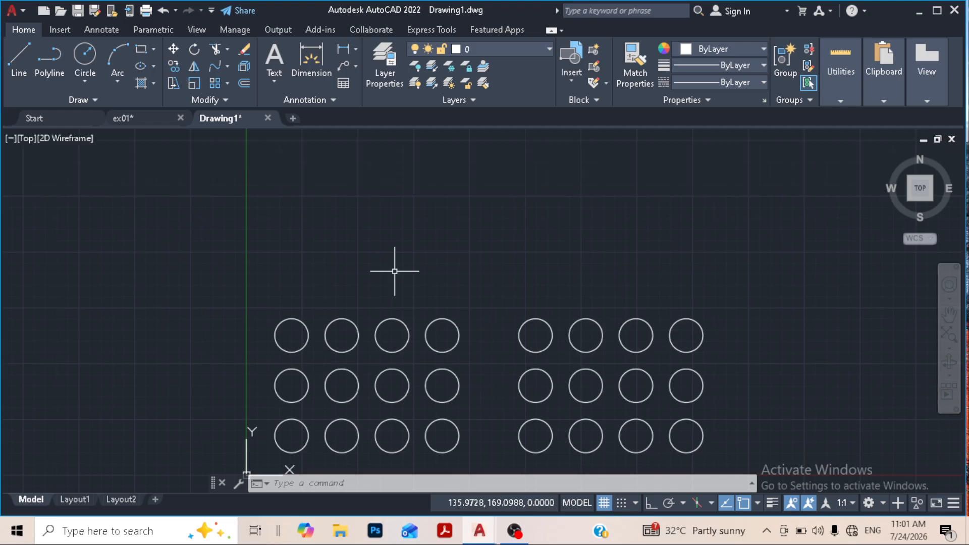
left_click(112, 63)
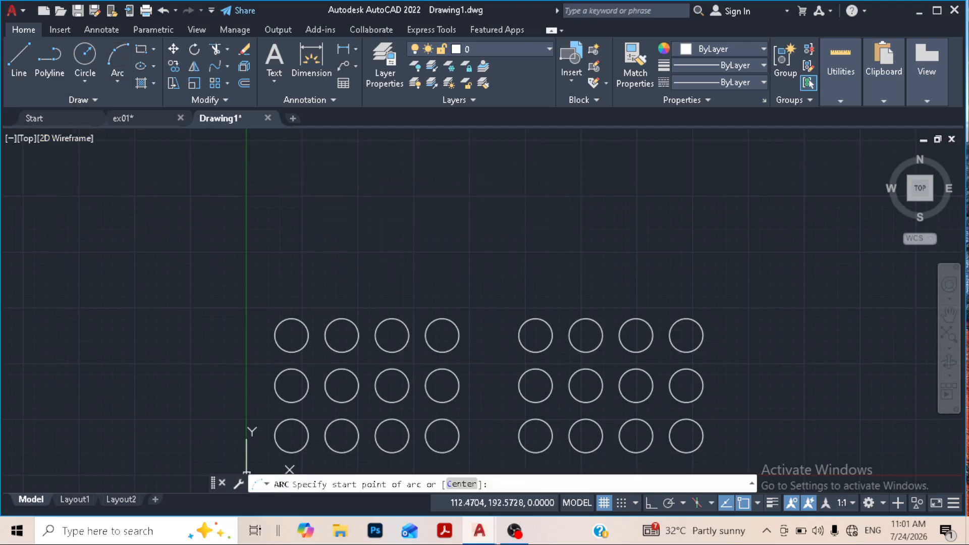
left_click(372, 259)
left_click(484, 204)
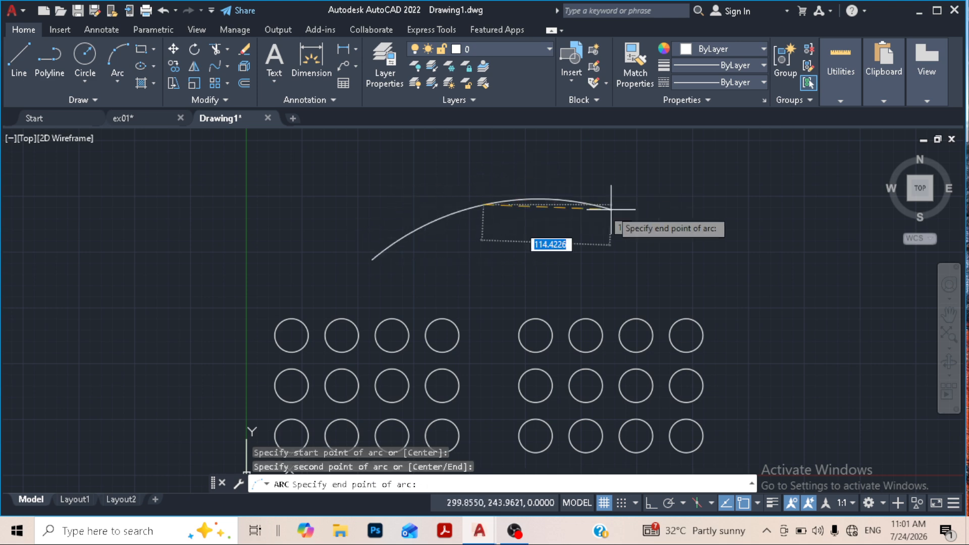
left_click(604, 267)
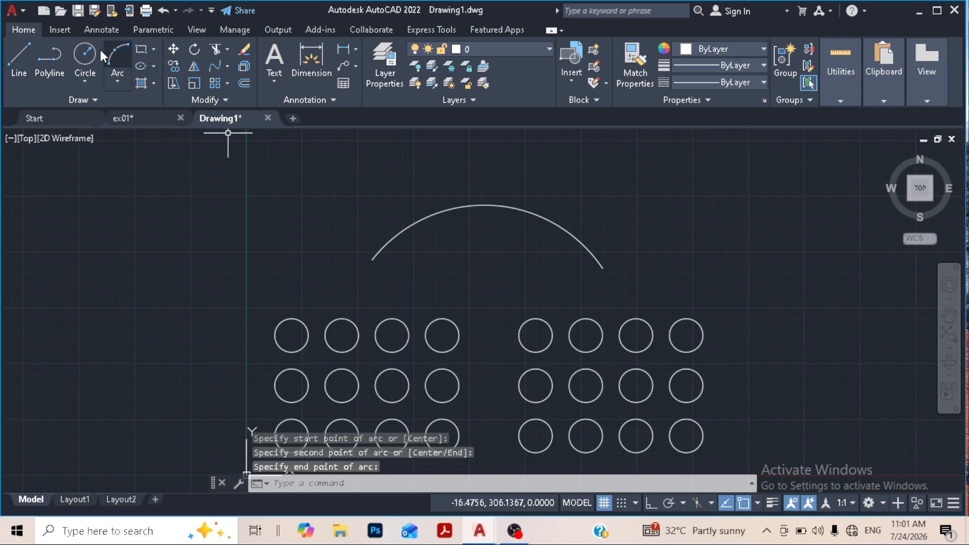
- Draw a circle by centre and radius just above the arc's left endpoint, overlapping the arc
left_click(84, 54)
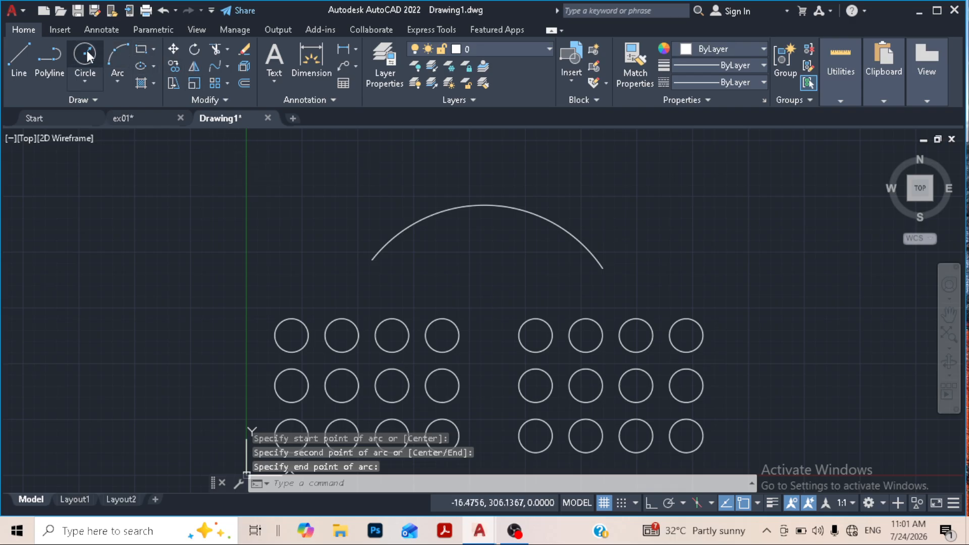
left_click(358, 239)
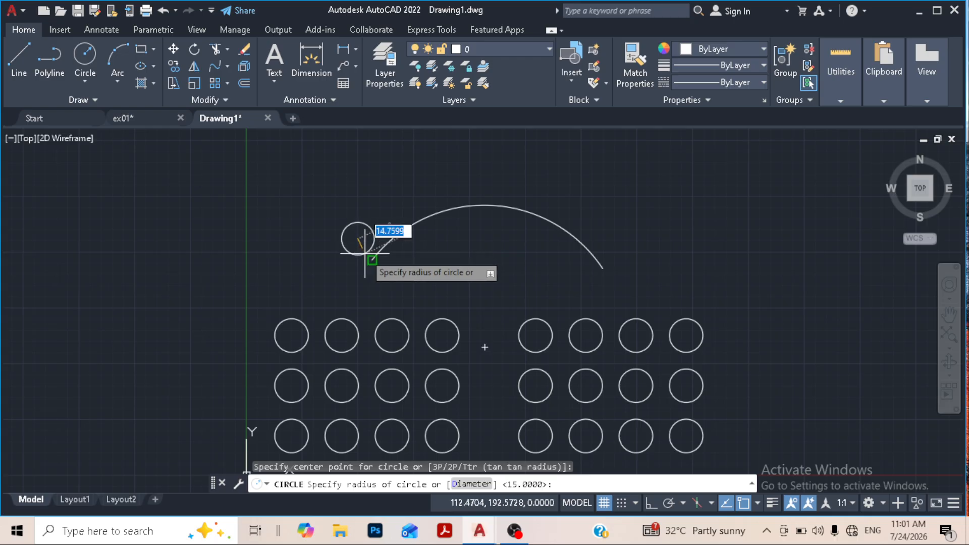
left_click(367, 255)
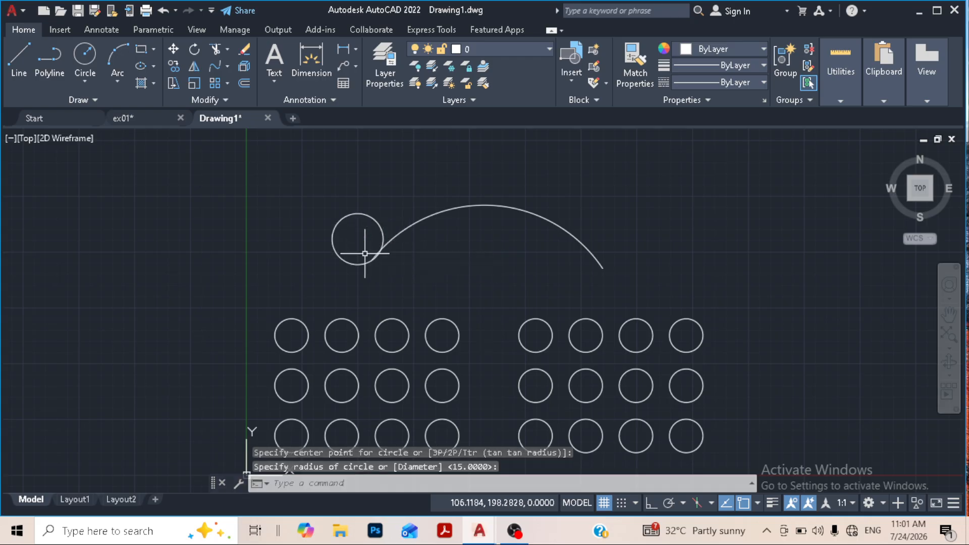
- Shrink the new circle by stretching its bottom quadrant grip inward until it clears the arc, and deselect it
left_click(381, 226)
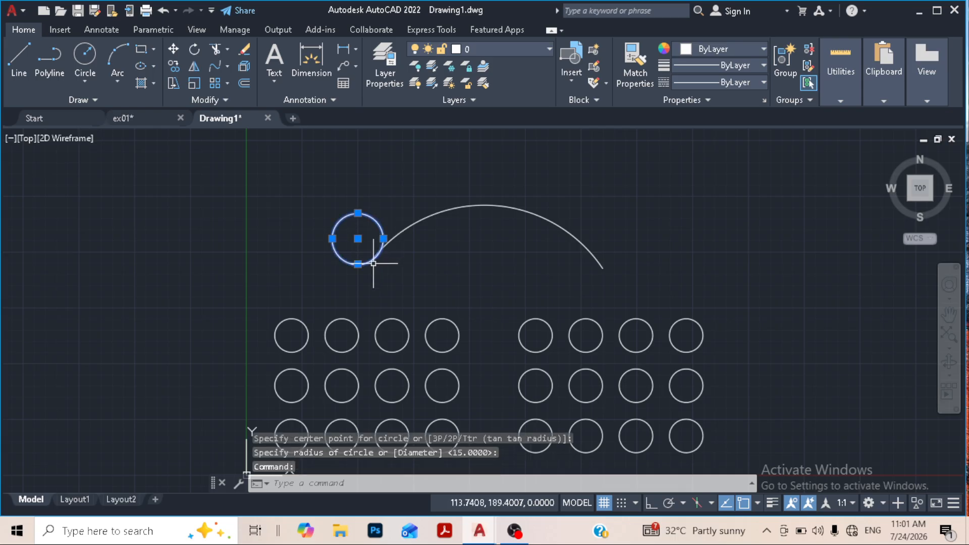
left_click(358, 264)
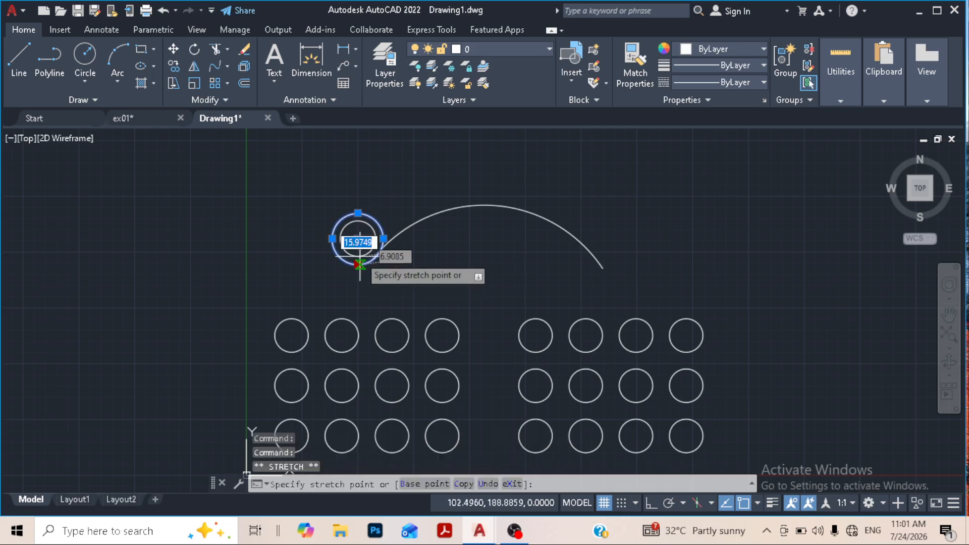
scroll(360, 265, "up", 5)
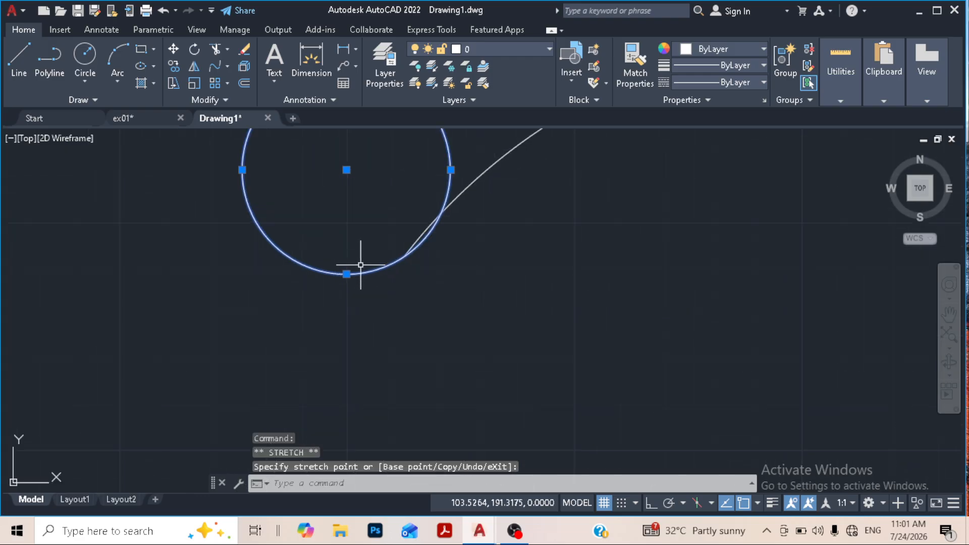
left_click(347, 274)
left_click(356, 234)
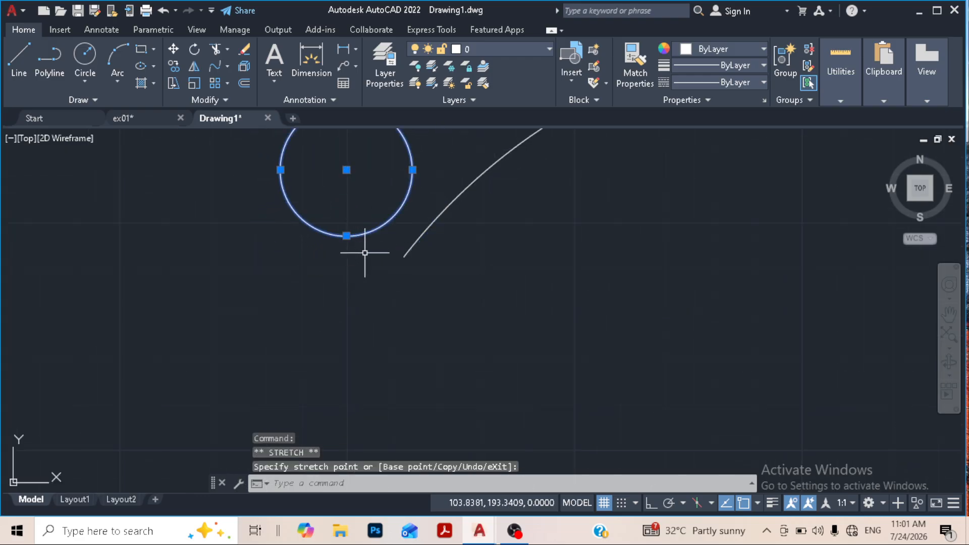
scroll(393, 252, "down", 4)
key("Escape")
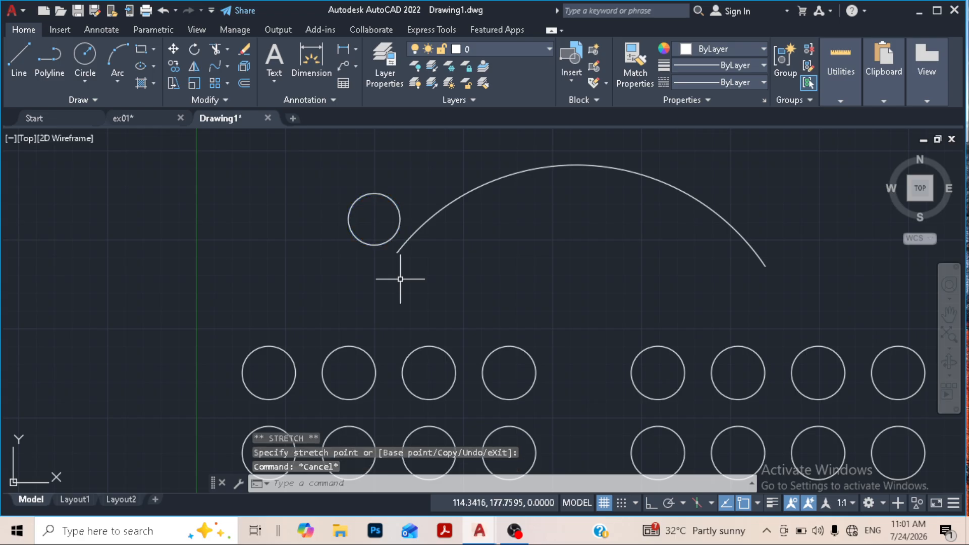
scroll(418, 218, "down", 2)
middle_click_drag(454, 244, 392, 247)
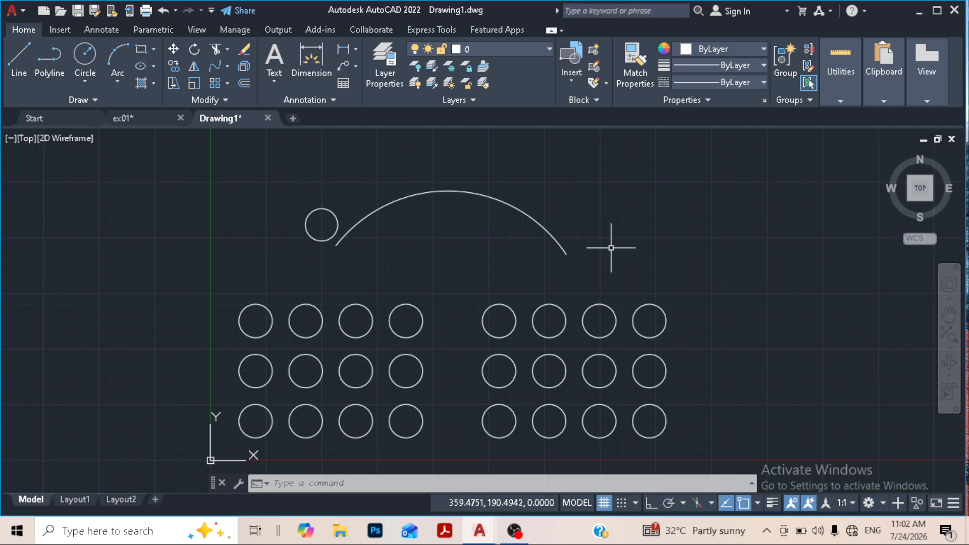
- Create a path array of the small circle, using the arc as the path curve
left_click(227, 83)
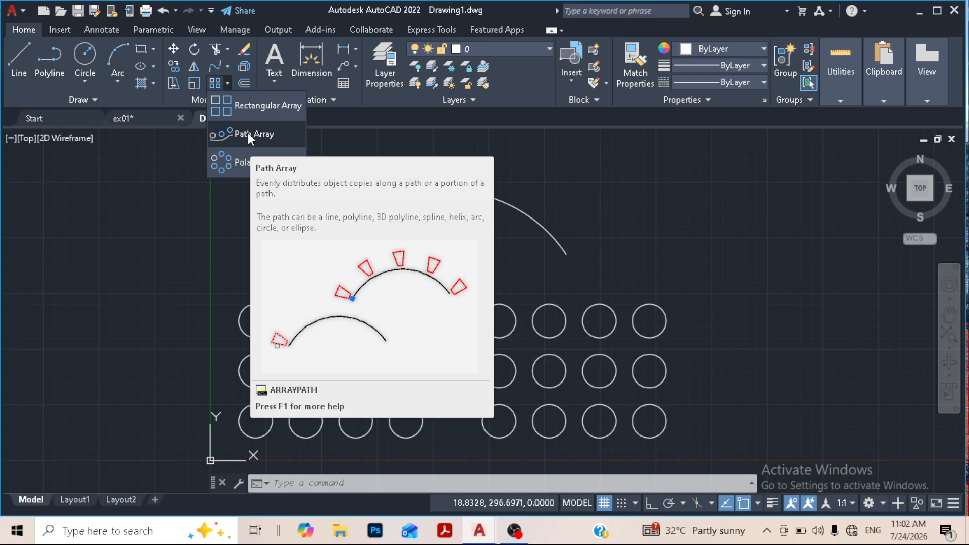
left_click(248, 132)
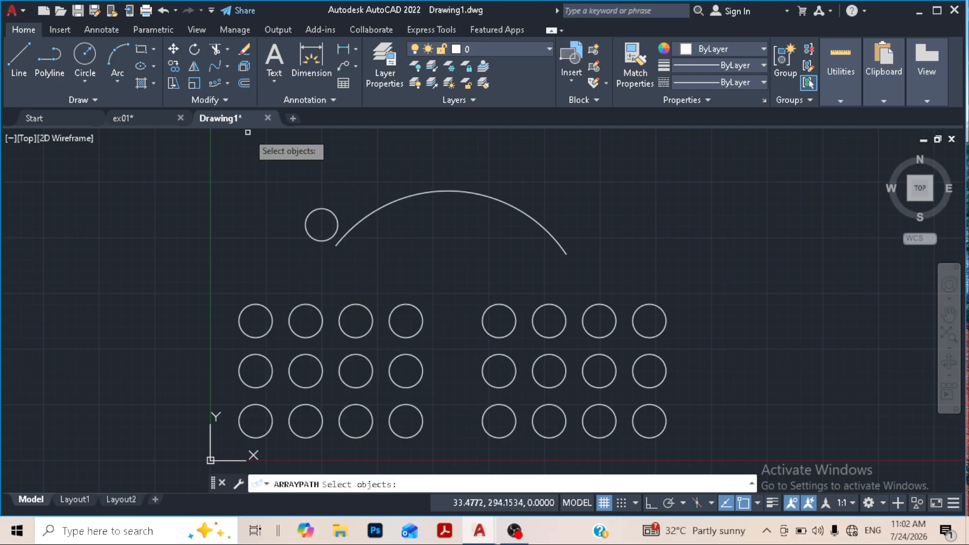
left_click(317, 210)
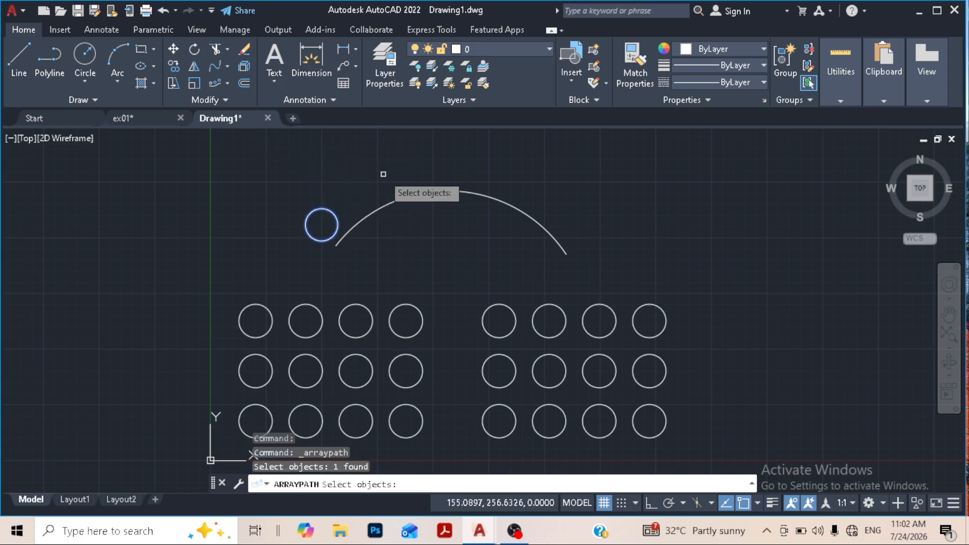
key("Return")
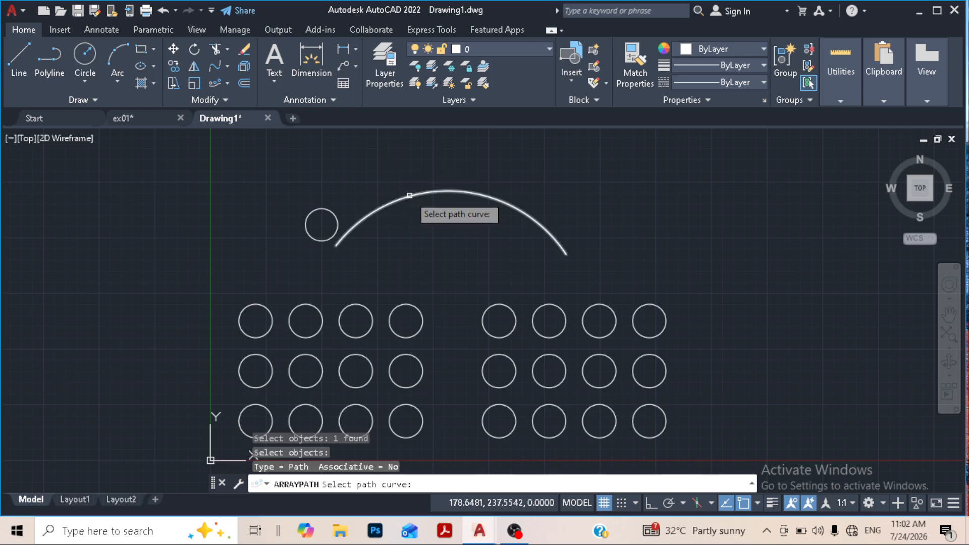
left_click(407, 195)
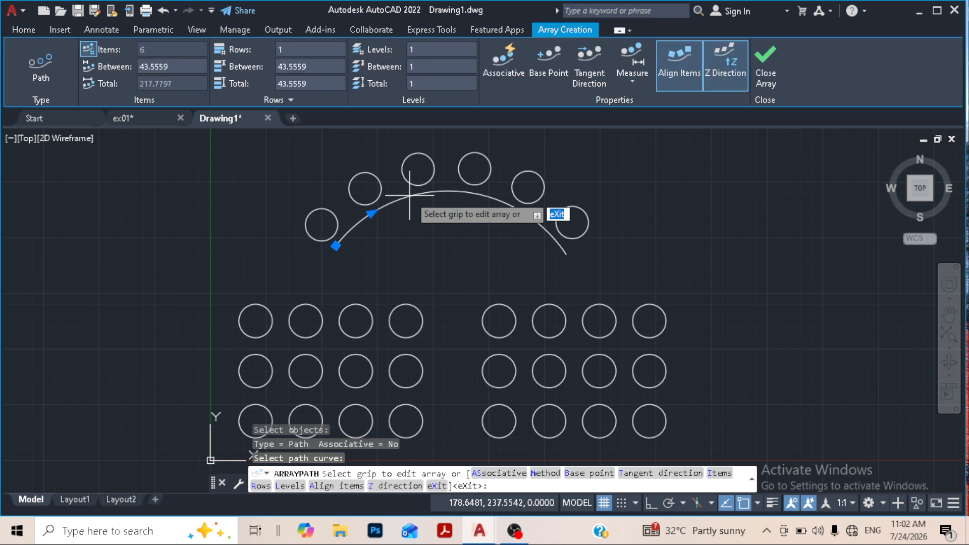